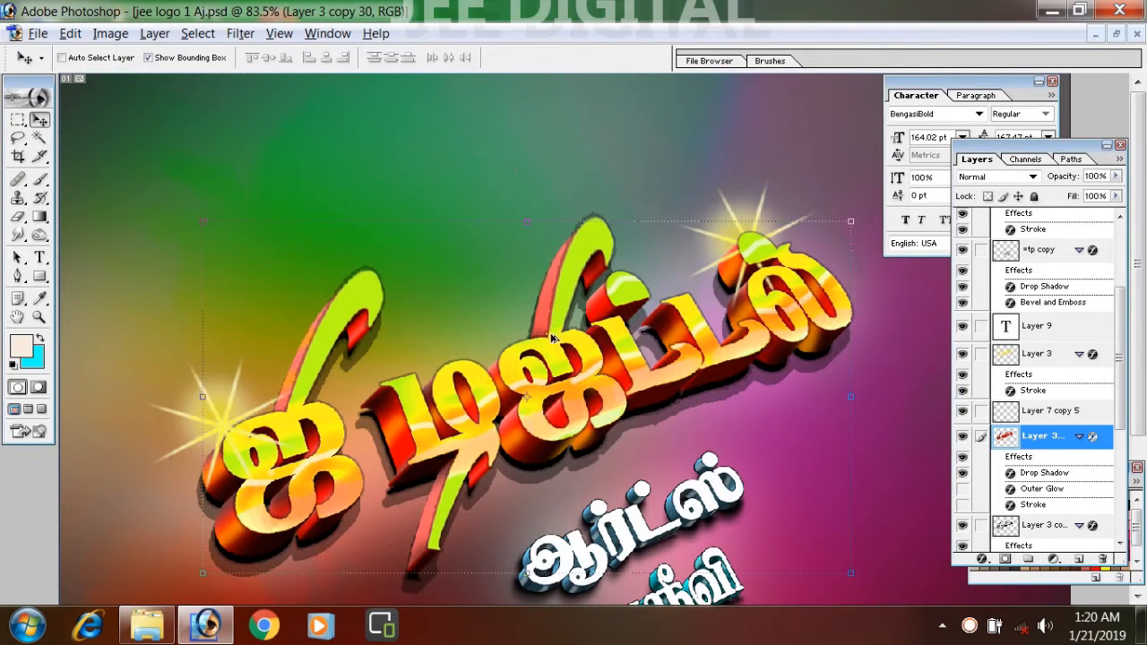
scroll(566, 350, "down", 6)
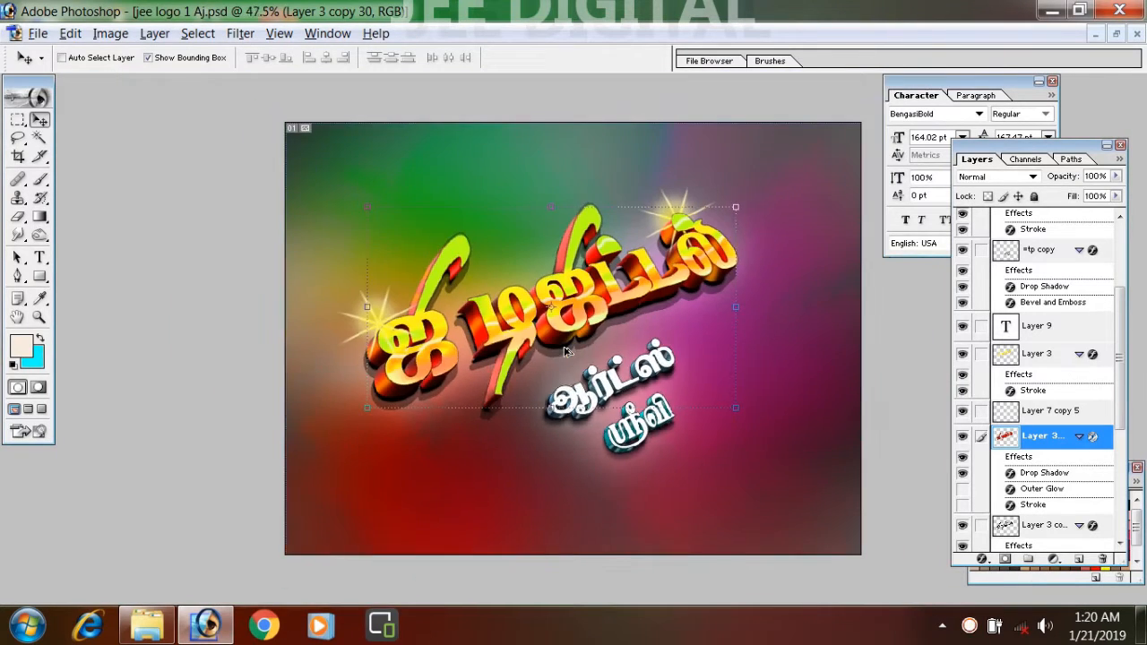
scroll(567, 351, "up", 6)
scroll(566, 350, "down", 5)
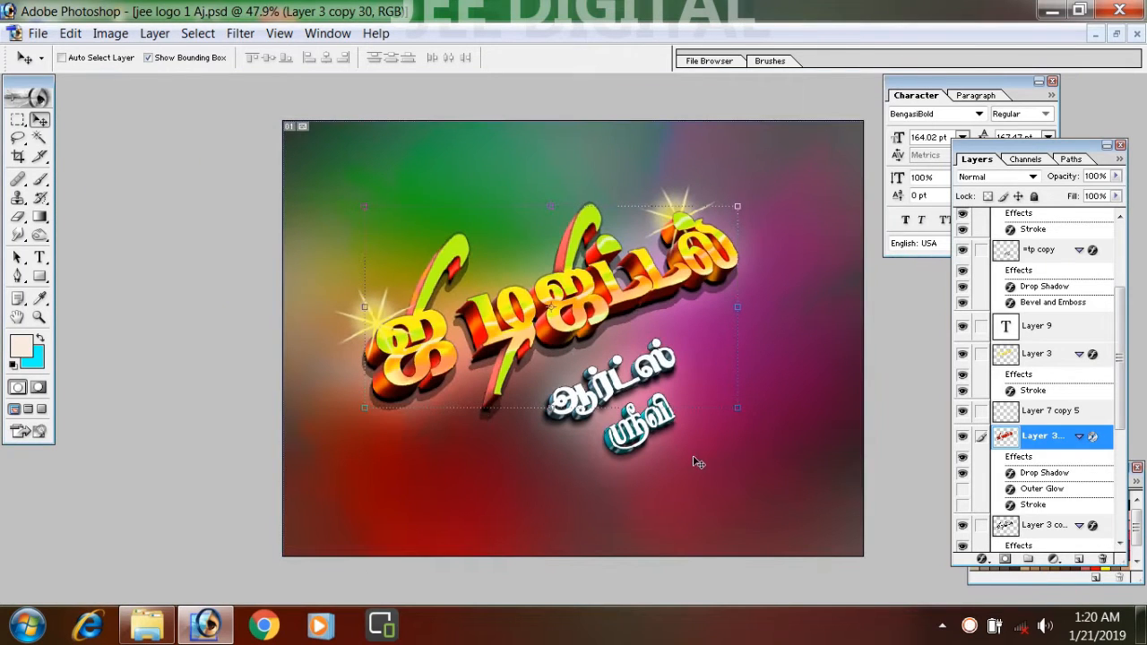
Step: Create a white RGB document 8 by 12 inches at 200 pixels/inch and rotate its canvas 90° clockwise
key("ctrl+n")
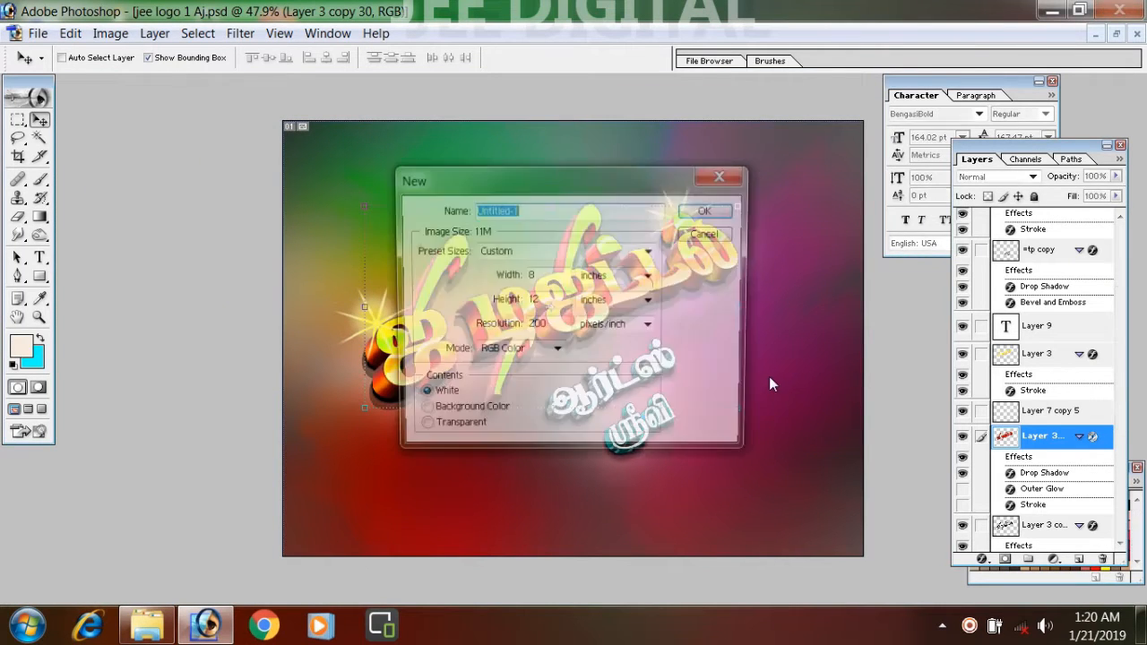
left_click(708, 212)
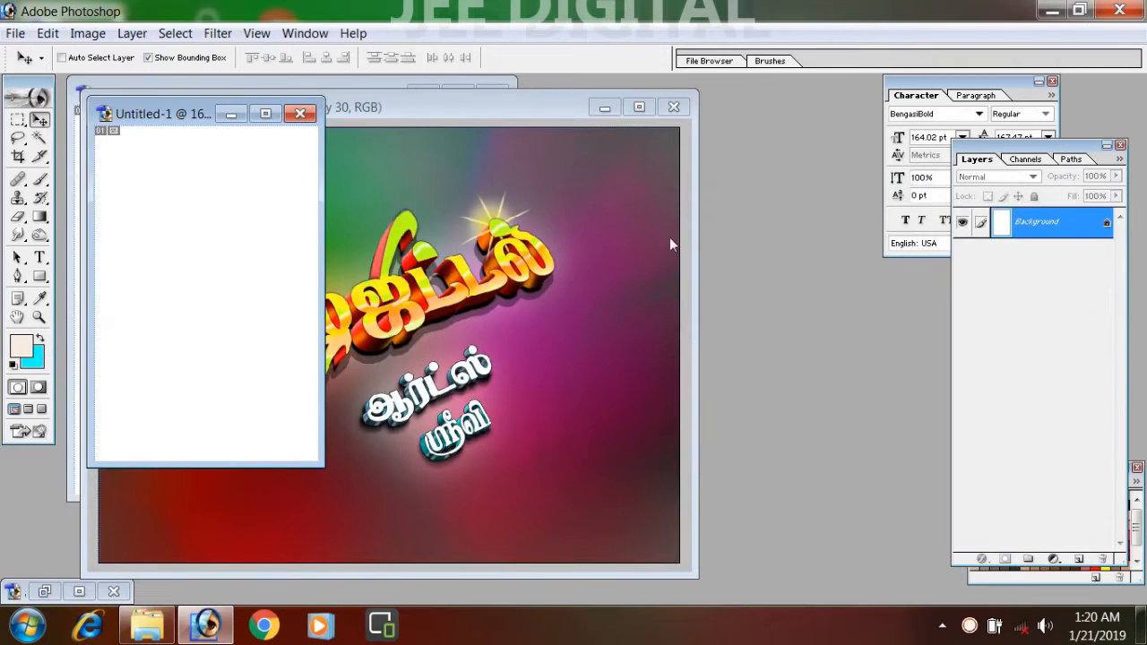
left_click(268, 117)
left_click(111, 34)
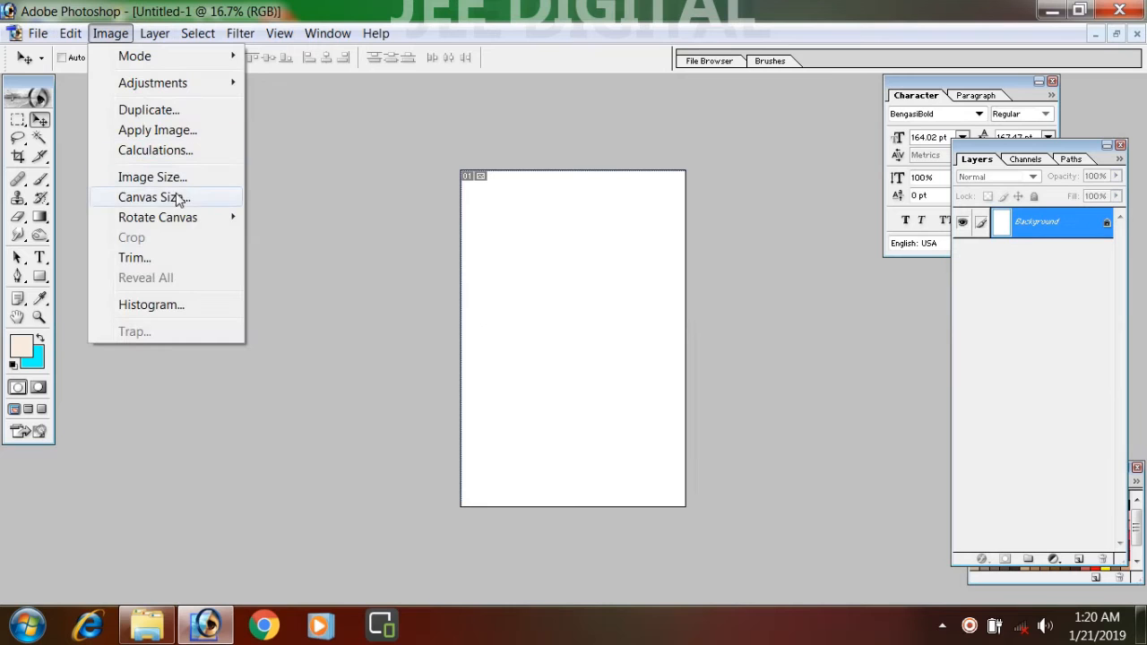
mouse_move(202, 222)
left_click(277, 236)
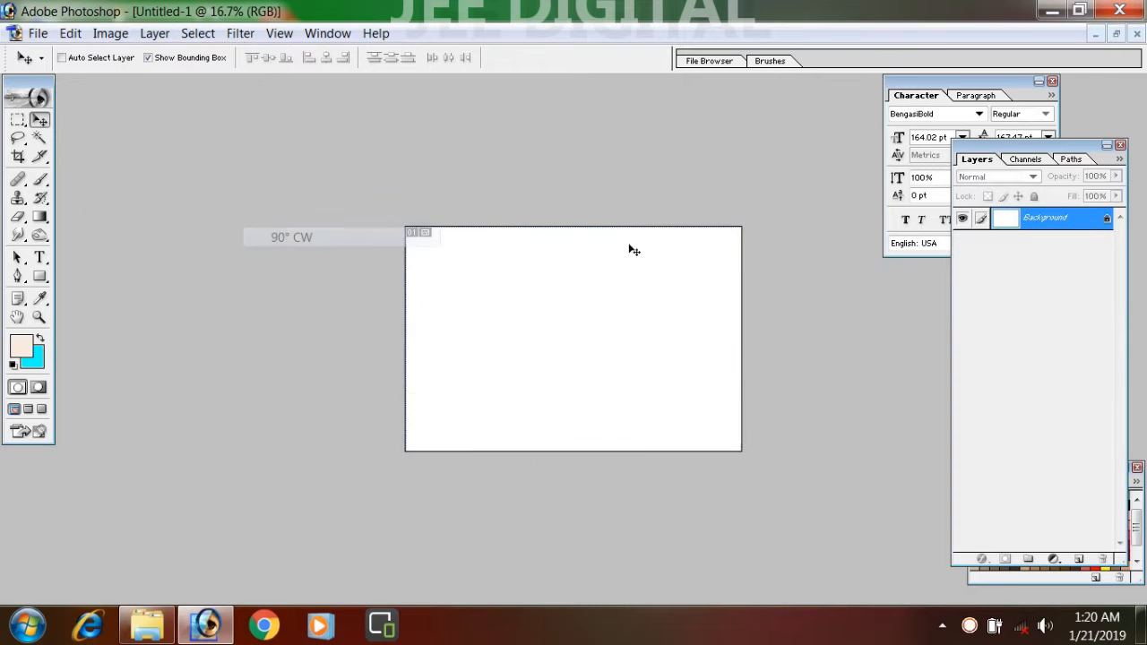
key("ctrl+0")
key("ctrl+minus")
key("ctrl+minus")
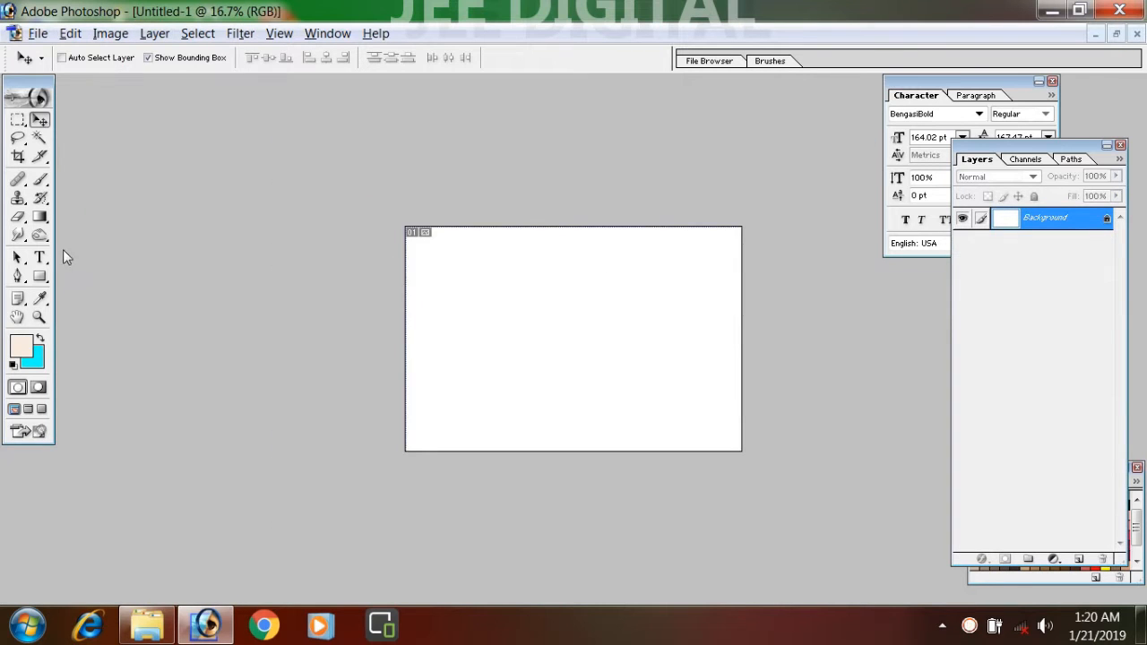
Step: Start a text line on the upper part of the canvas with the characters "[p" and set its font to NC Amutha
key("ctrl+0")
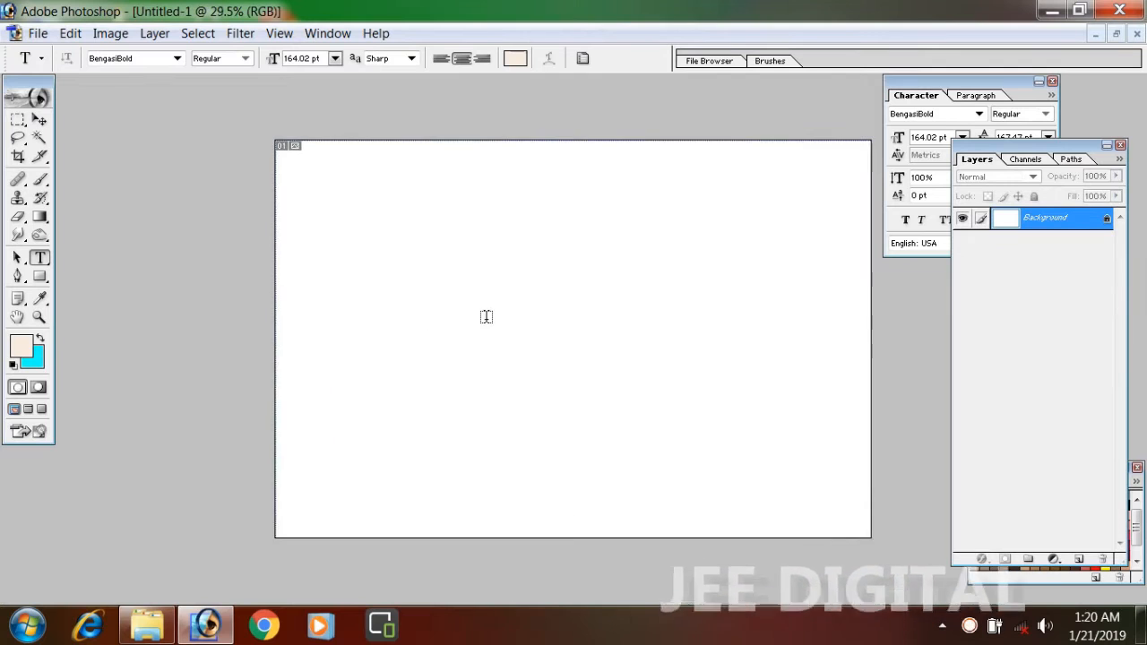
left_click(424, 297)
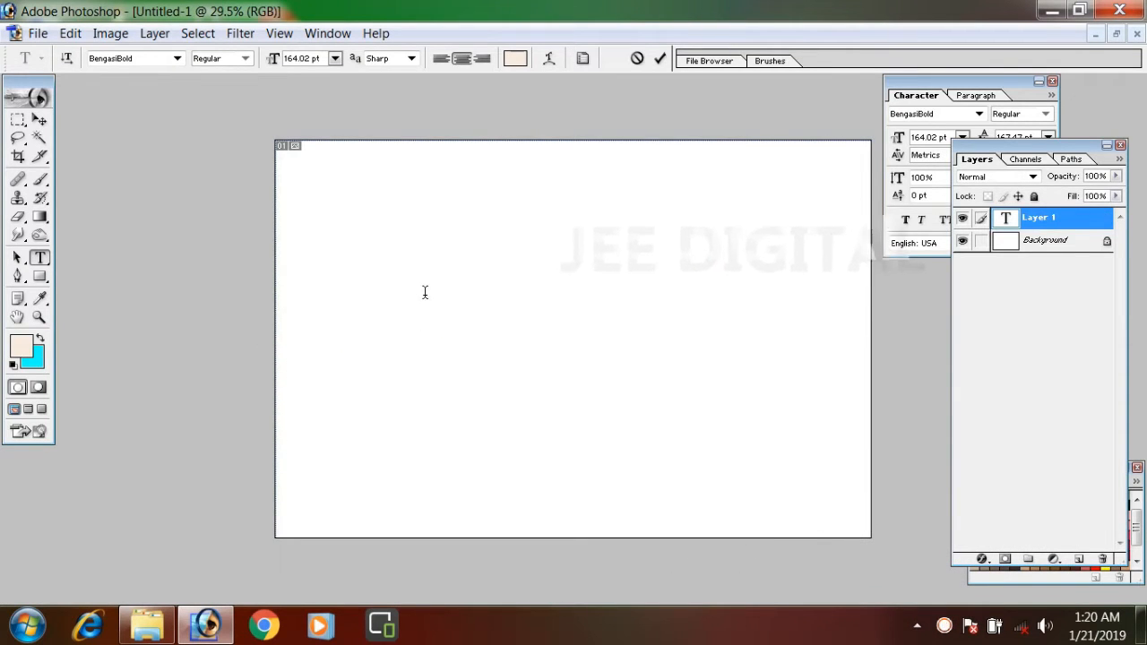
type("[p")
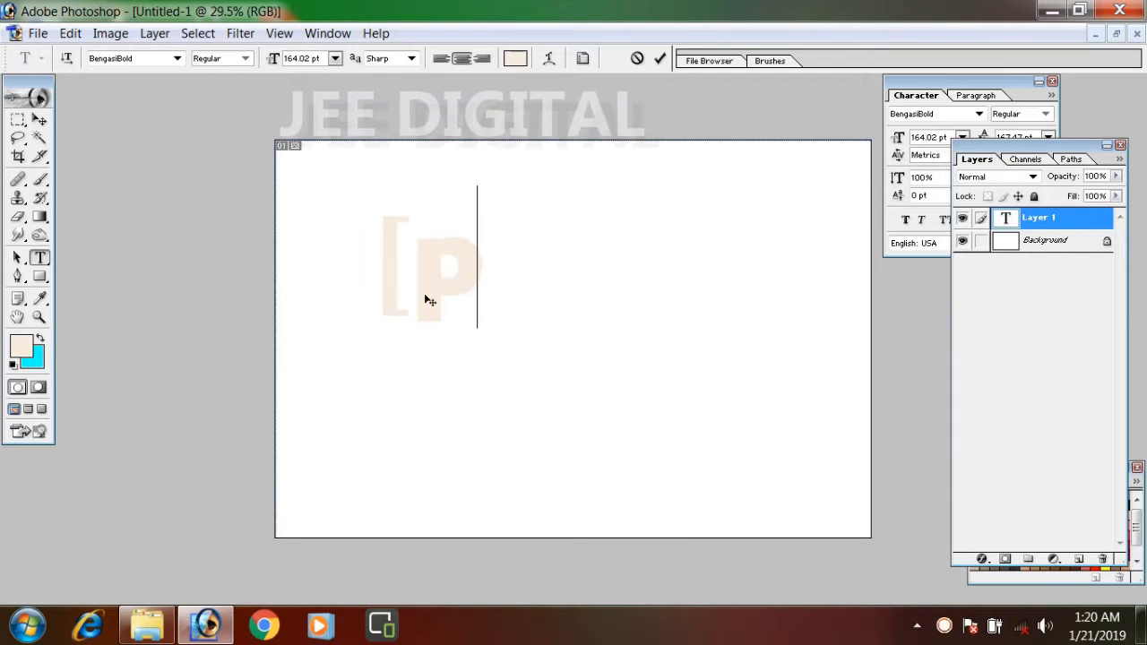
key("ctrl+a")
left_click(134, 62)
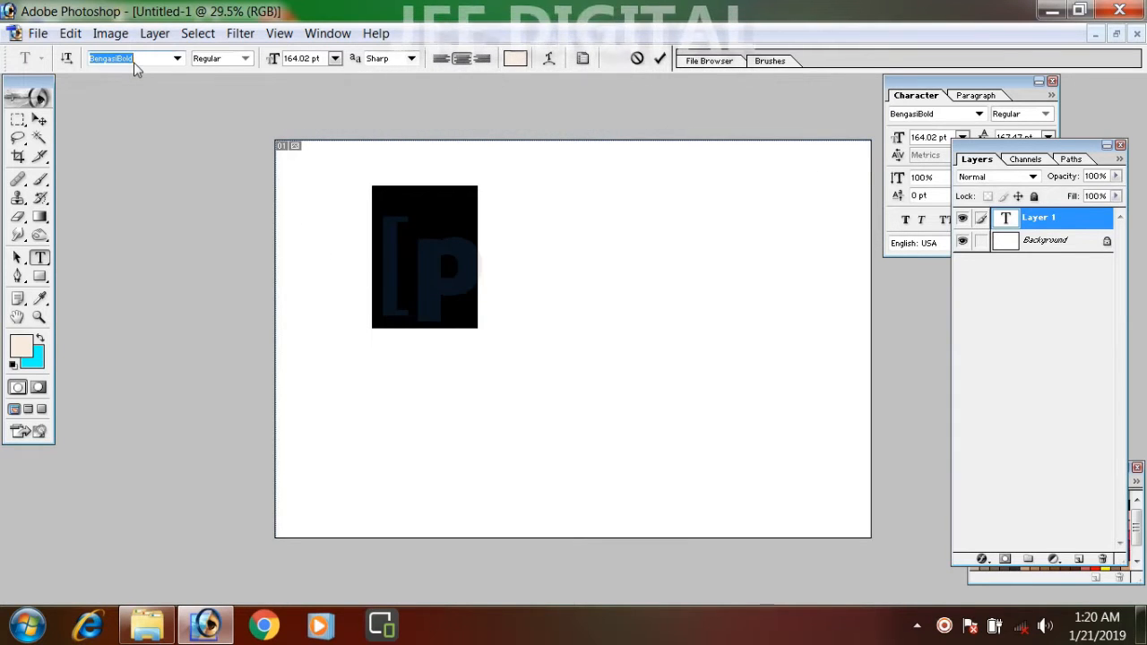
type("NCAmutha")
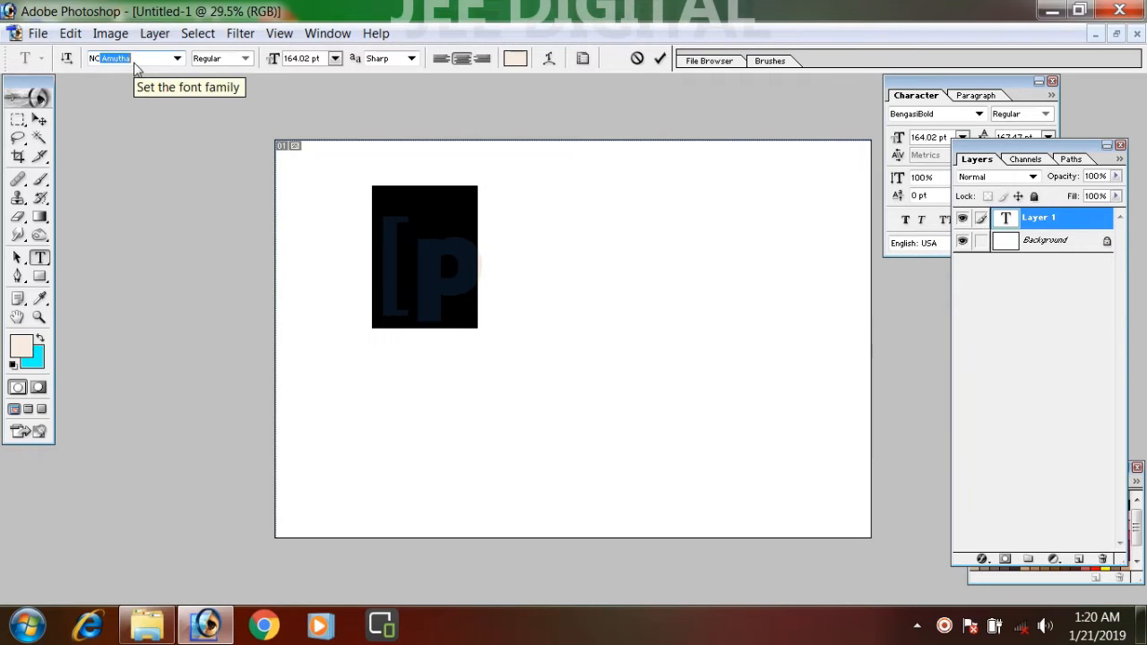
key("Return")
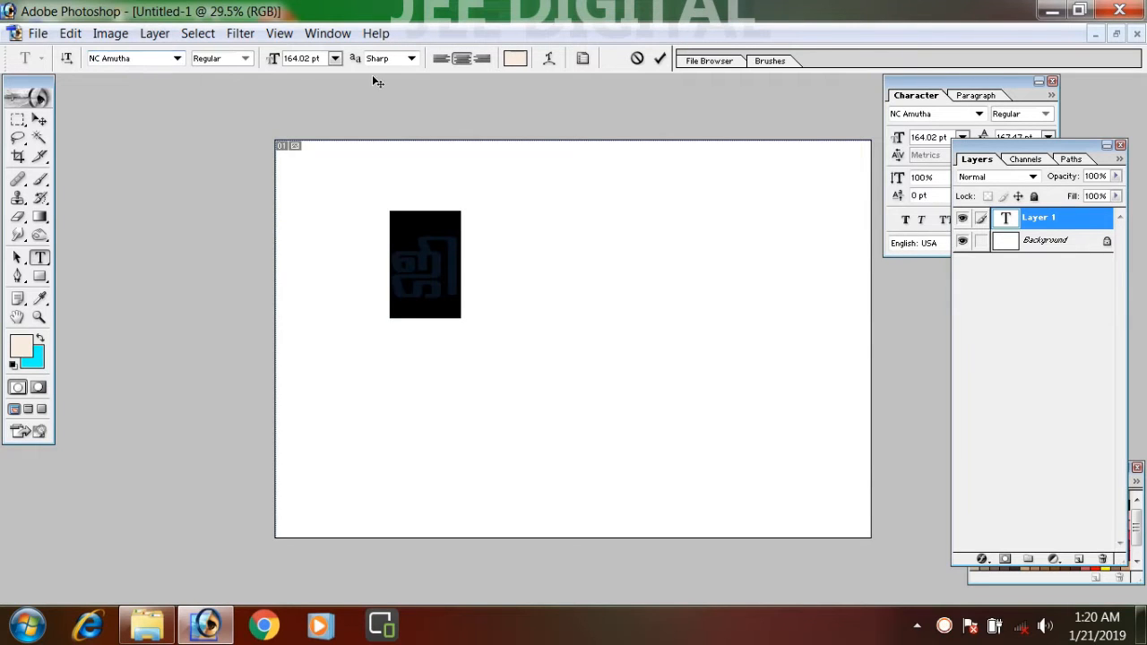
Step: Set the text colour to bright red, FA001D
left_click(515, 58)
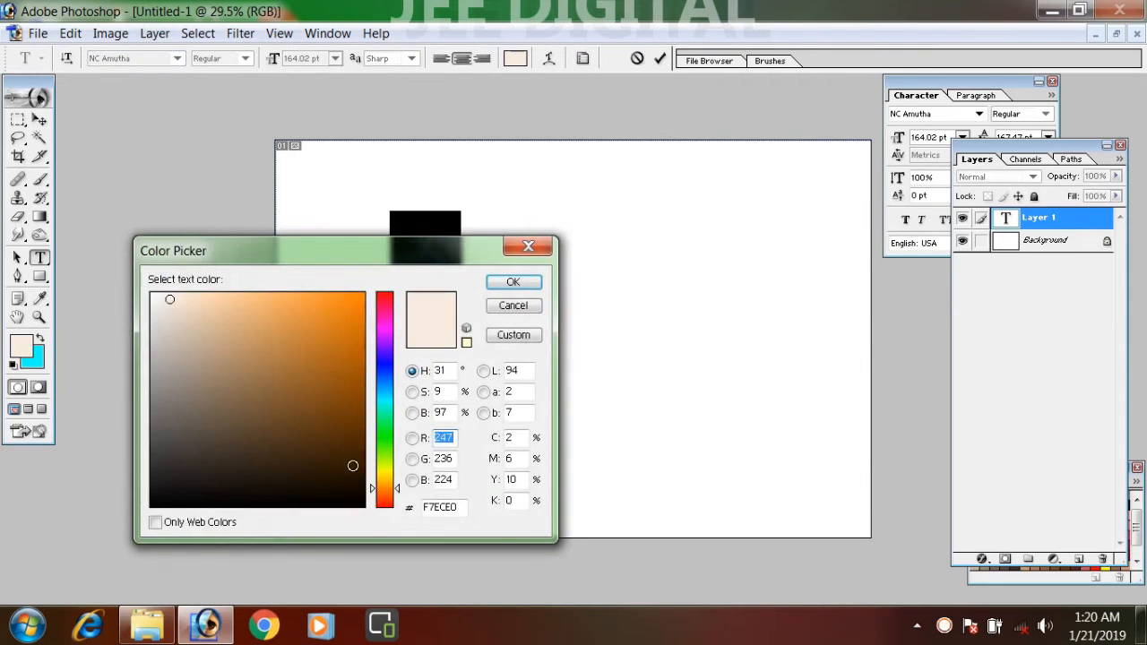
left_click(386, 297)
left_click(363, 297)
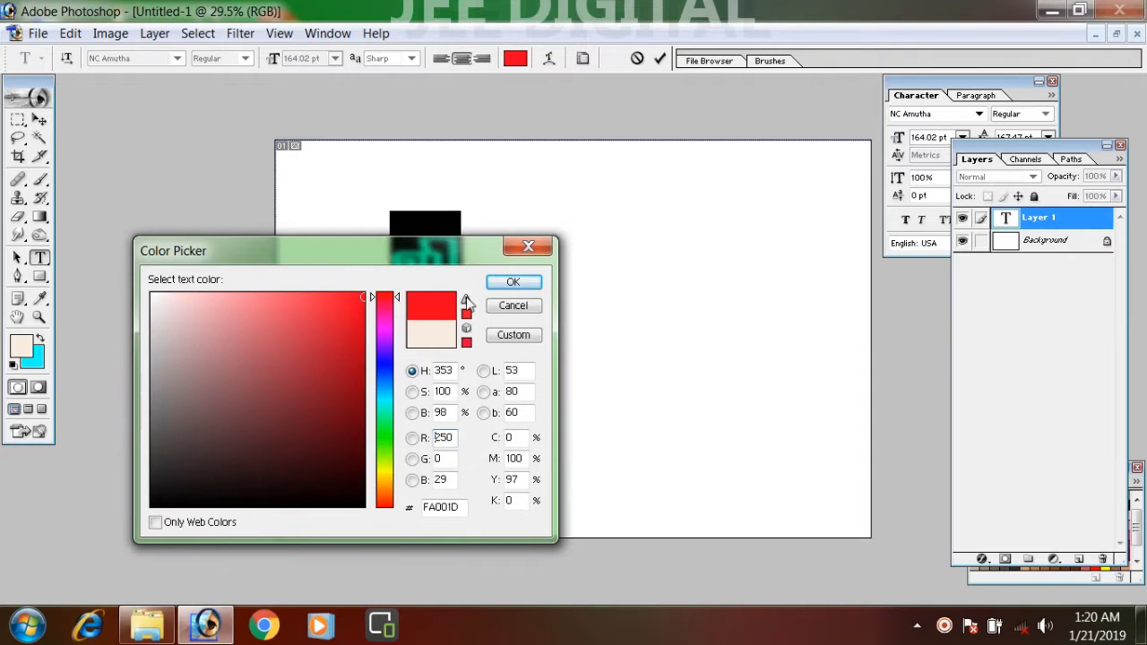
left_click(510, 283)
Step: Complete the text line as "[p b[pl;ly;" so that it reads ஜி டிஜிட்டல்
left_click(479, 270)
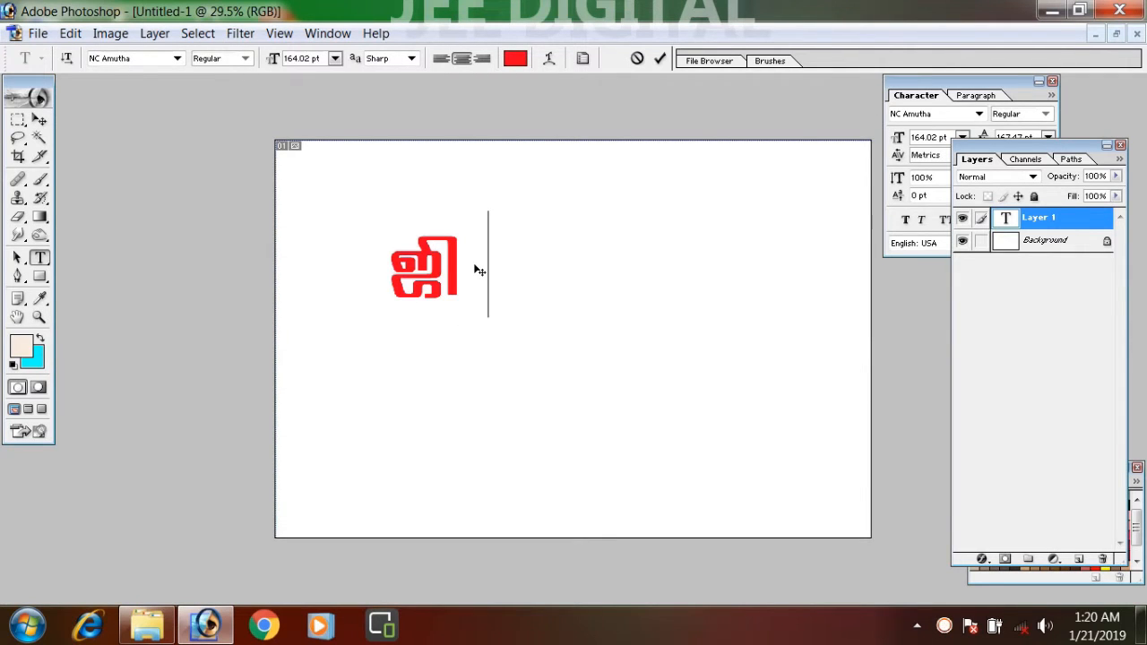
type("ழு")
key("BackSpace")
type("டிஜிட்டல்")
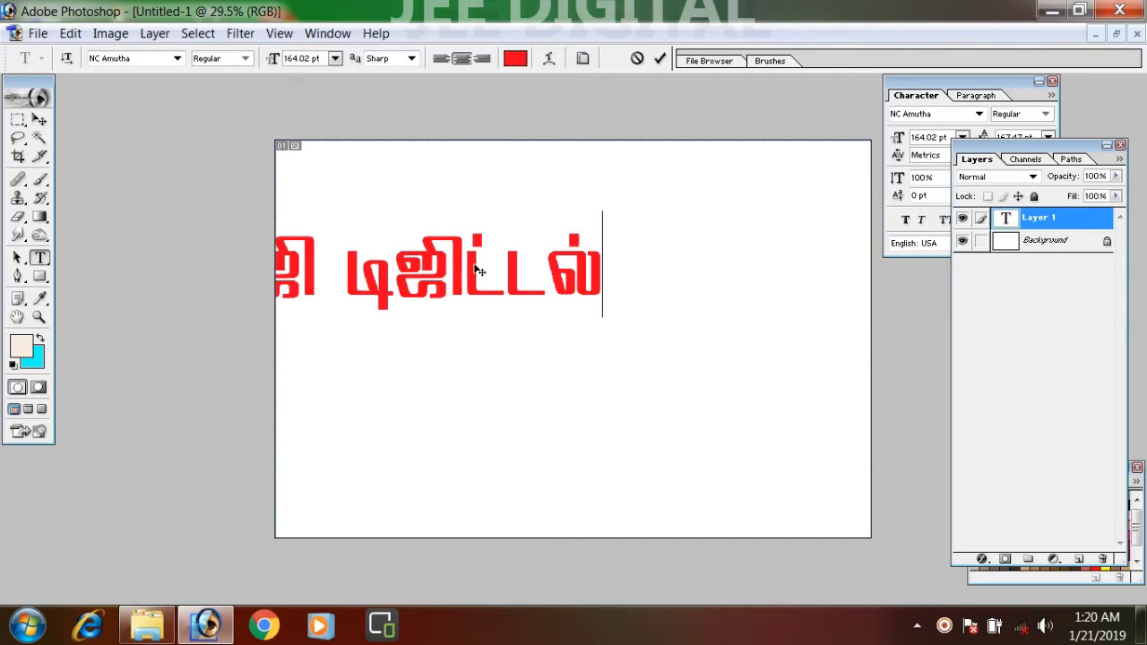
Step: Change the font of the whole text line to NC Edisan
key("ctrl+a")
left_click(109, 62)
key("Down")
key("Down")
key("Down")
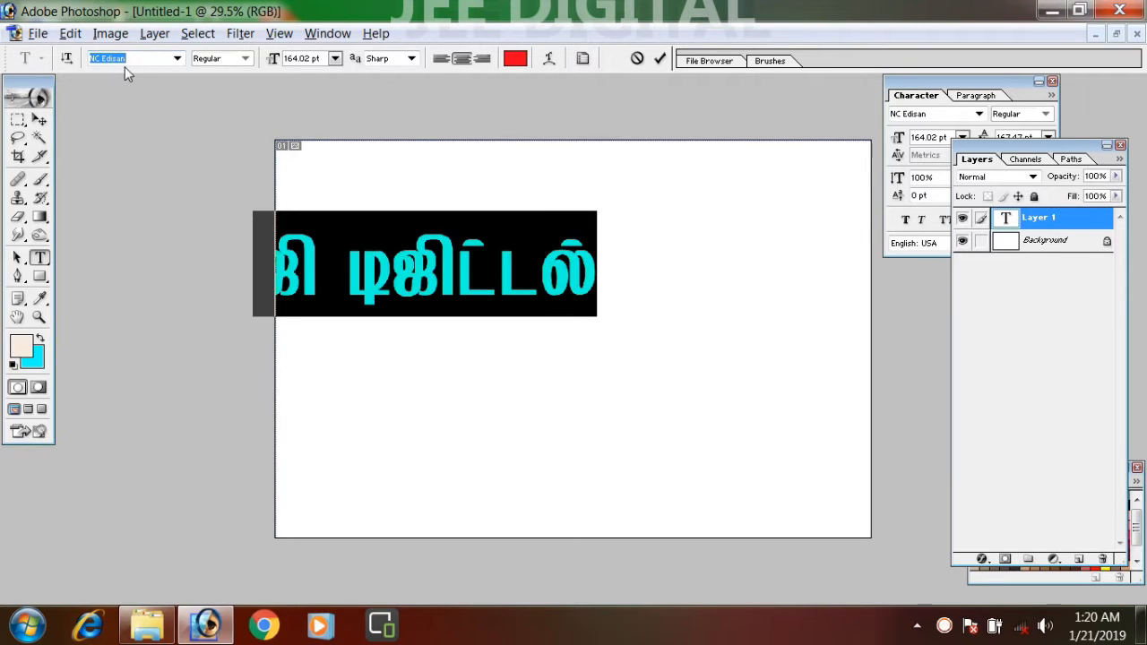
Step: Position the red text near the middle of the canvas and scale it proportionally to about 120.7%
left_click(40, 119)
left_click_drag(524, 334, 589, 360)
key("ctrl+t")
left_click_drag(726, 285, 762, 270)
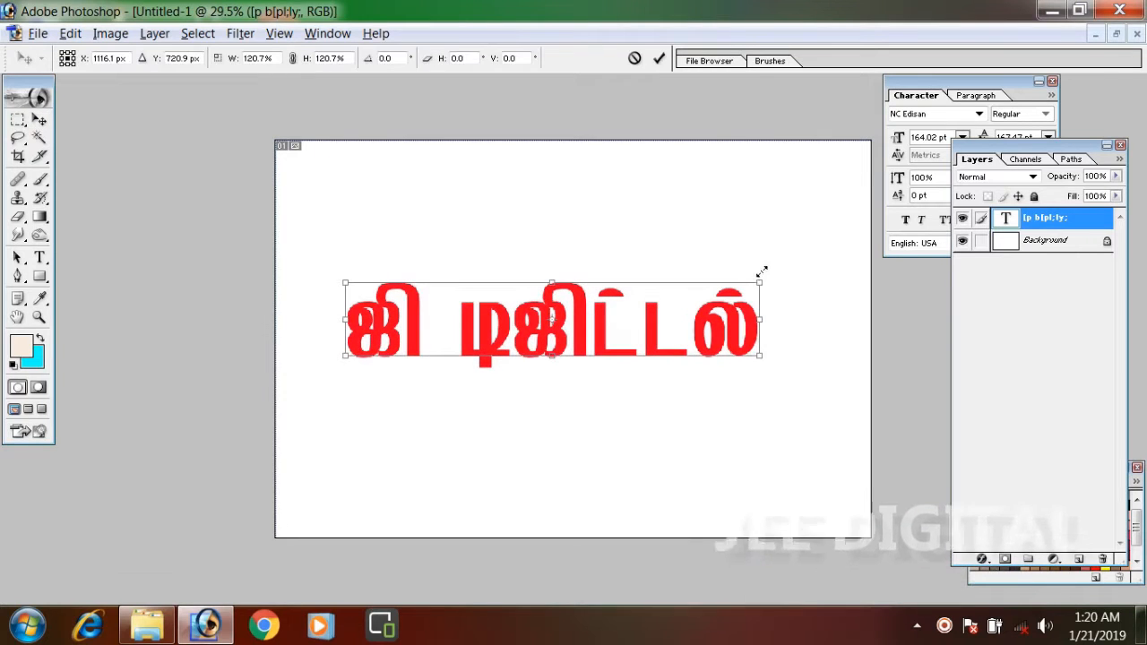
key("Return")
left_click_drag(718, 320, 730, 318)
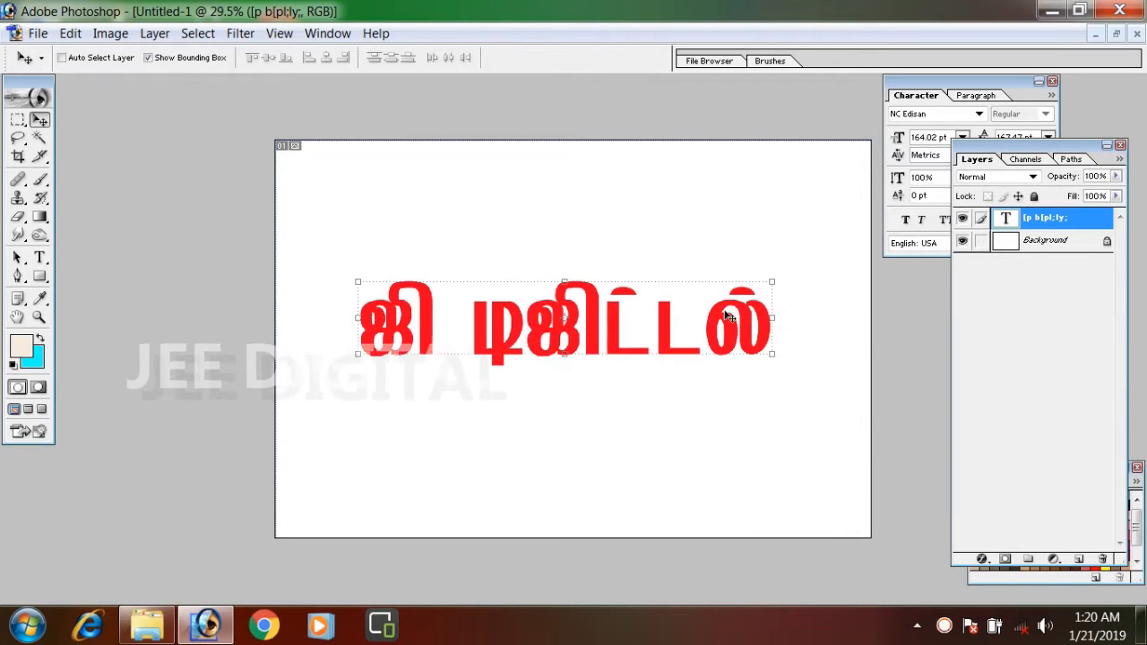
key("ctrl+0")
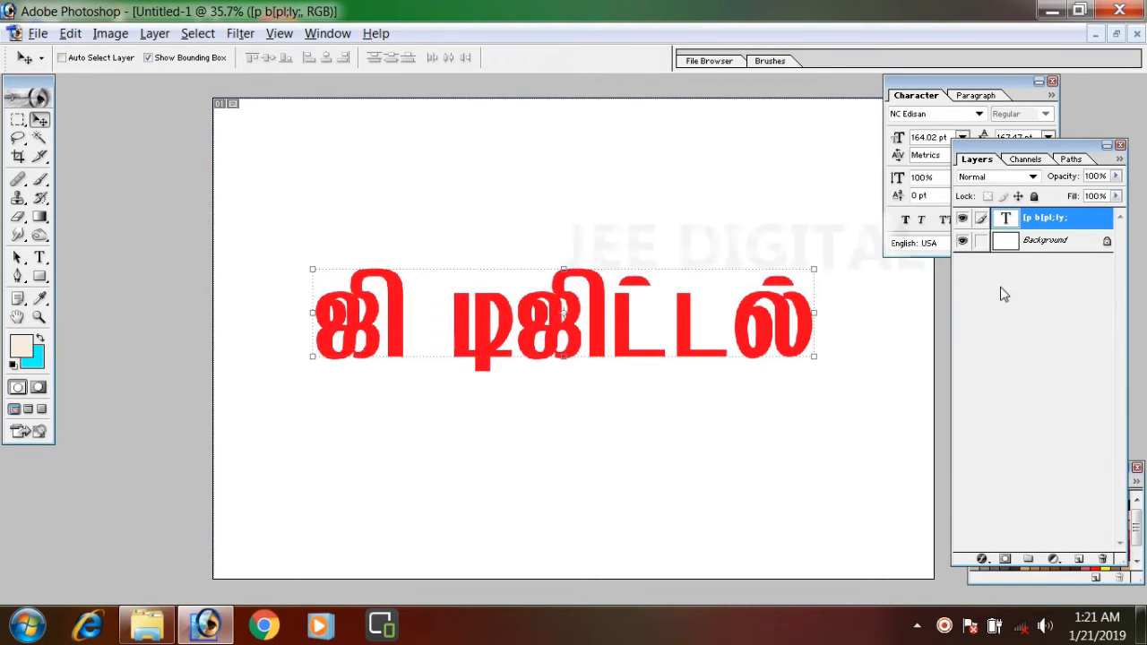
Step: Fill the Background layer with a dark navy blue swatch colour
left_click(1021, 241)
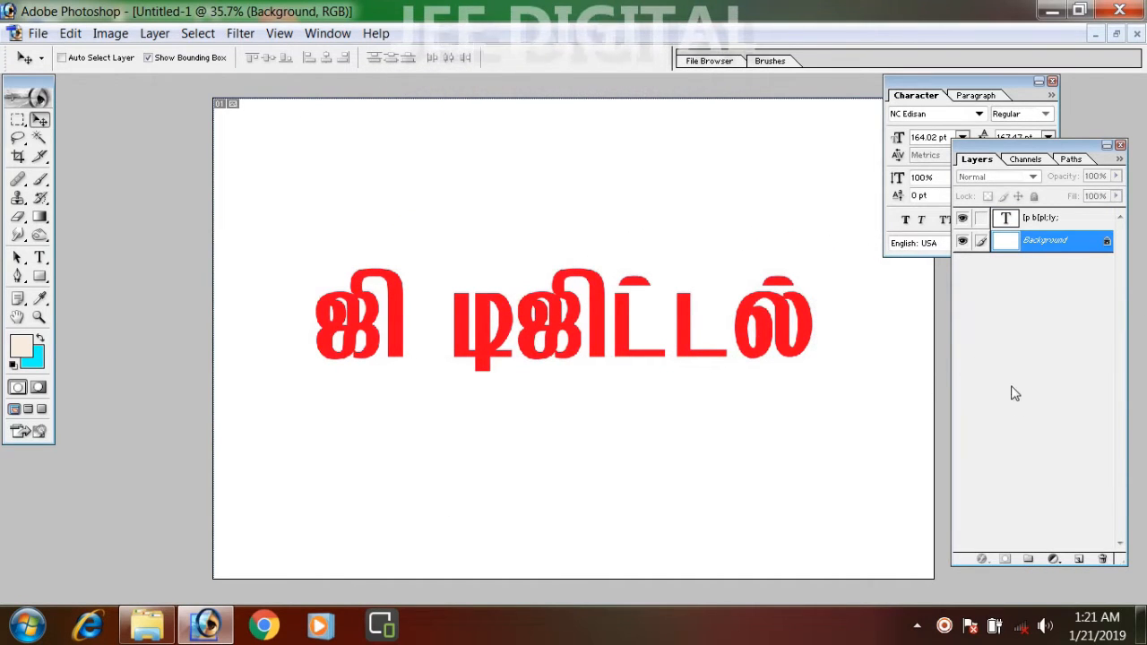
key("alt+w")
key("s")
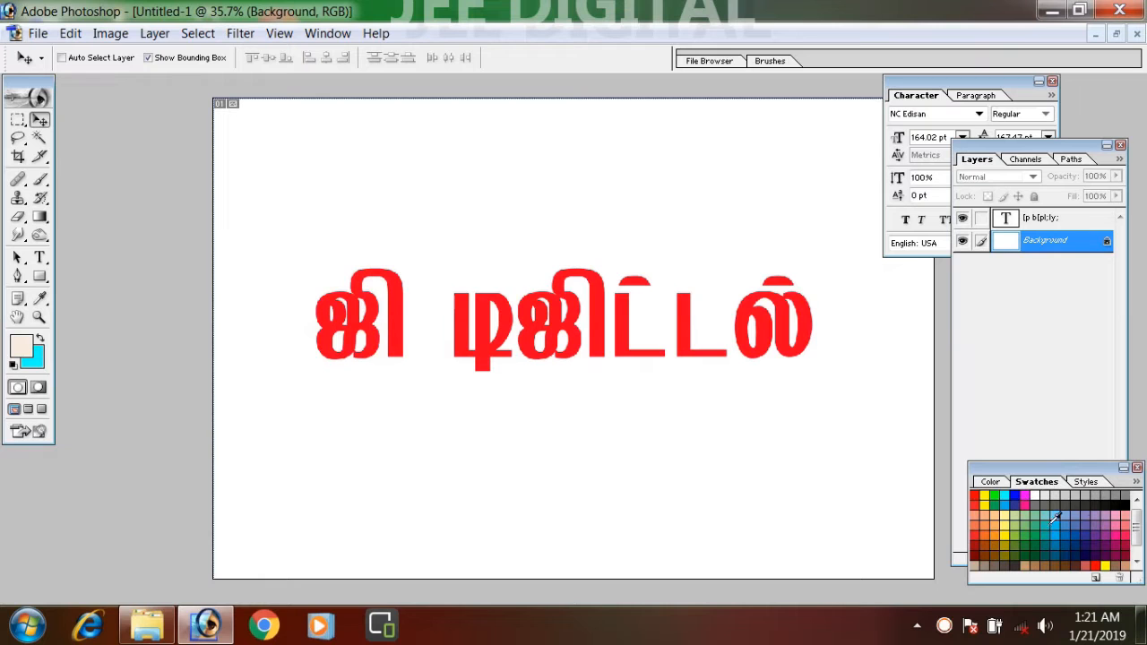
key("alt+BackSpace")
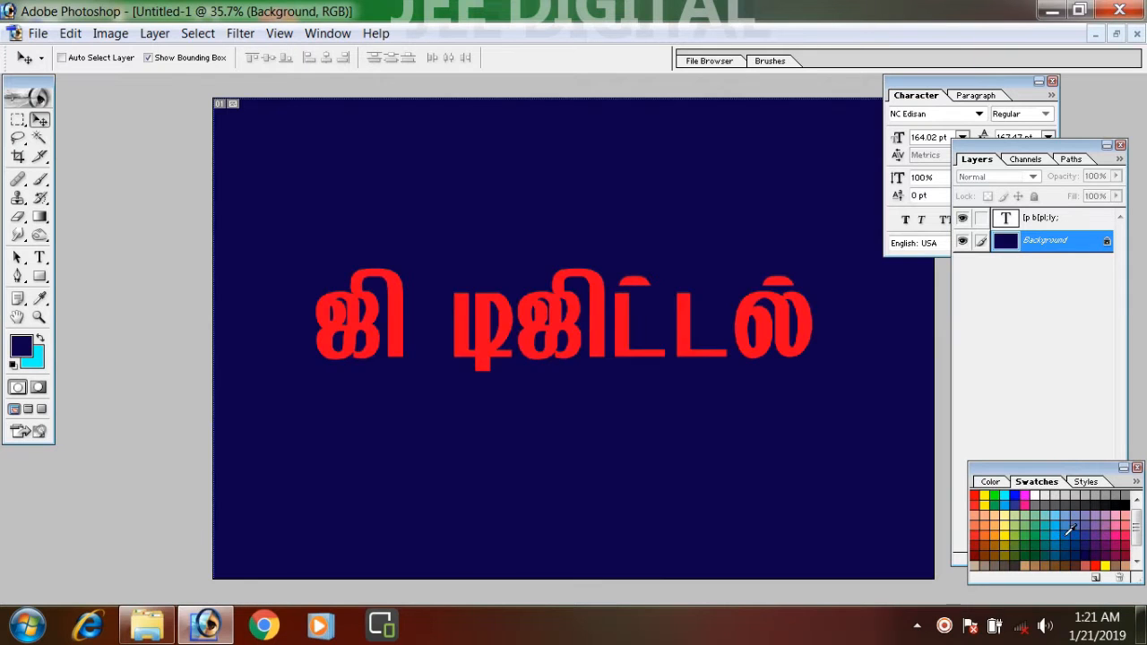
Step: Duplicate the red ஜி டிஜிட்டல் text layer
right_click(558, 318)
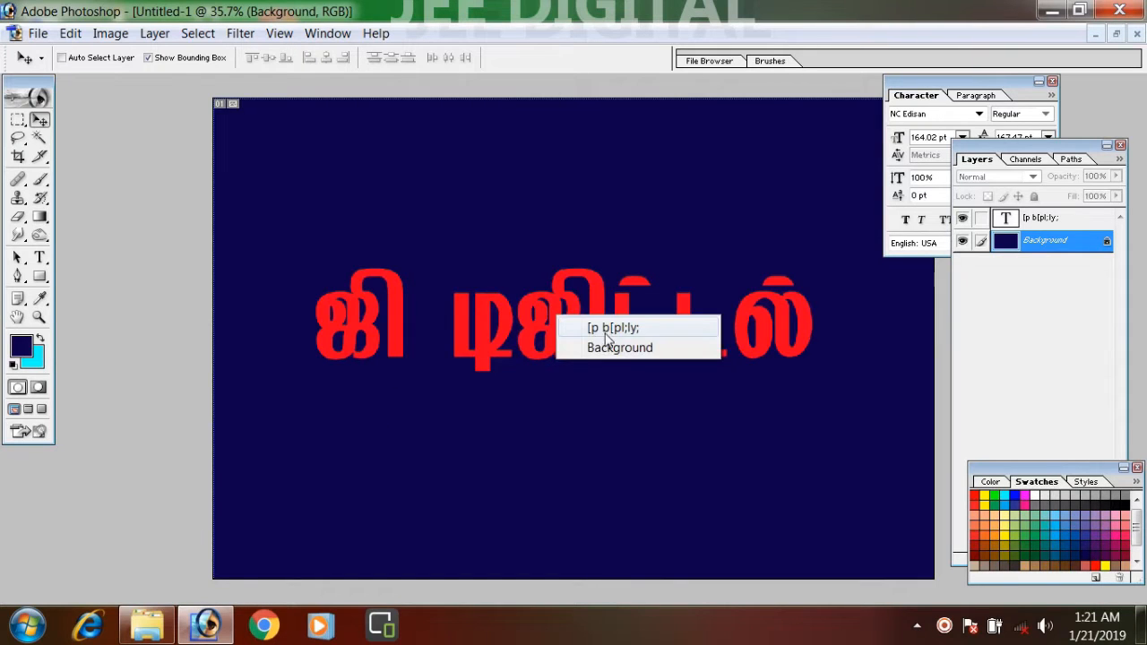
left_click(607, 325)
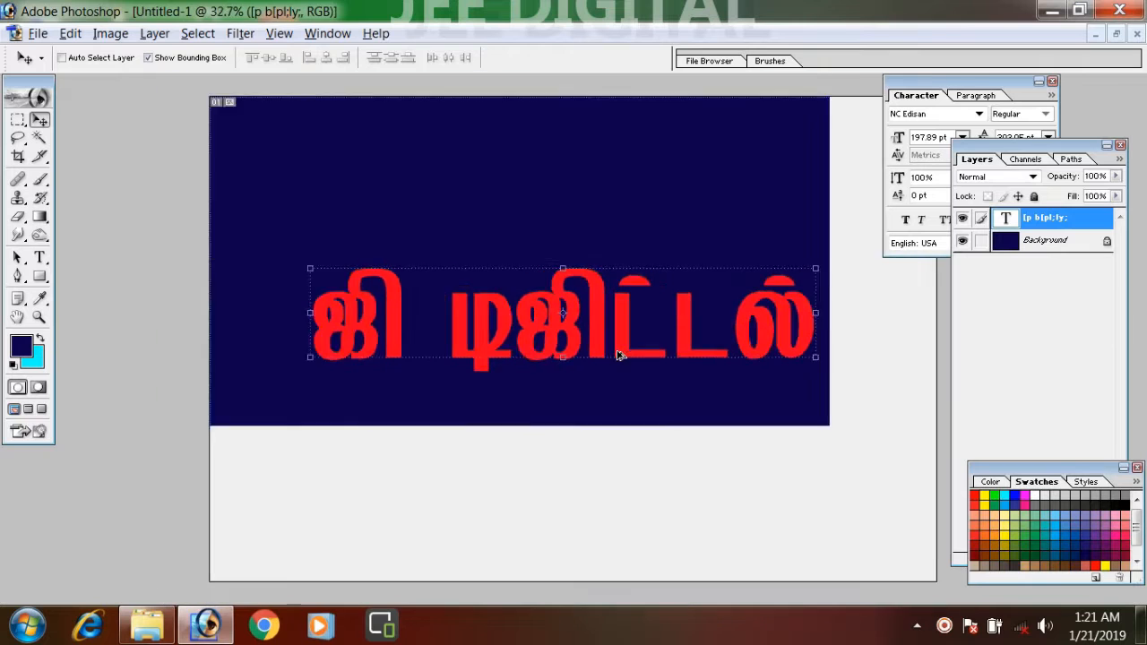
scroll(614, 354, "down", 3)
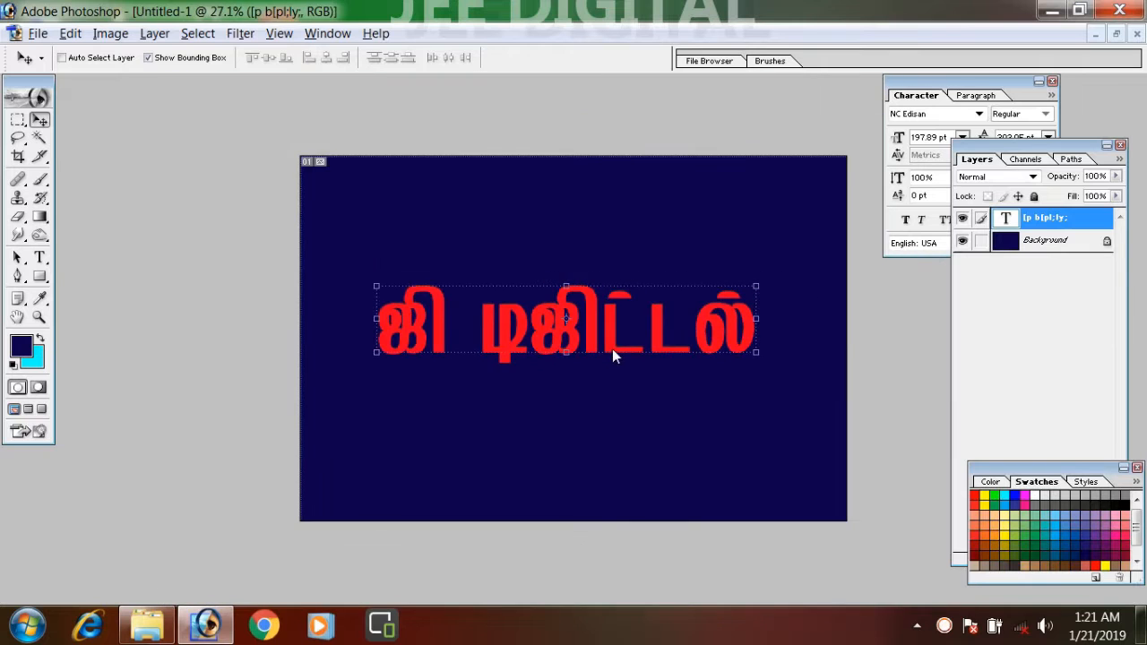
scroll(614, 352, "up", 5)
left_click_drag(620, 376, 603, 290)
scroll(606, 329, "down", 3)
scroll(609, 329, "down", 2)
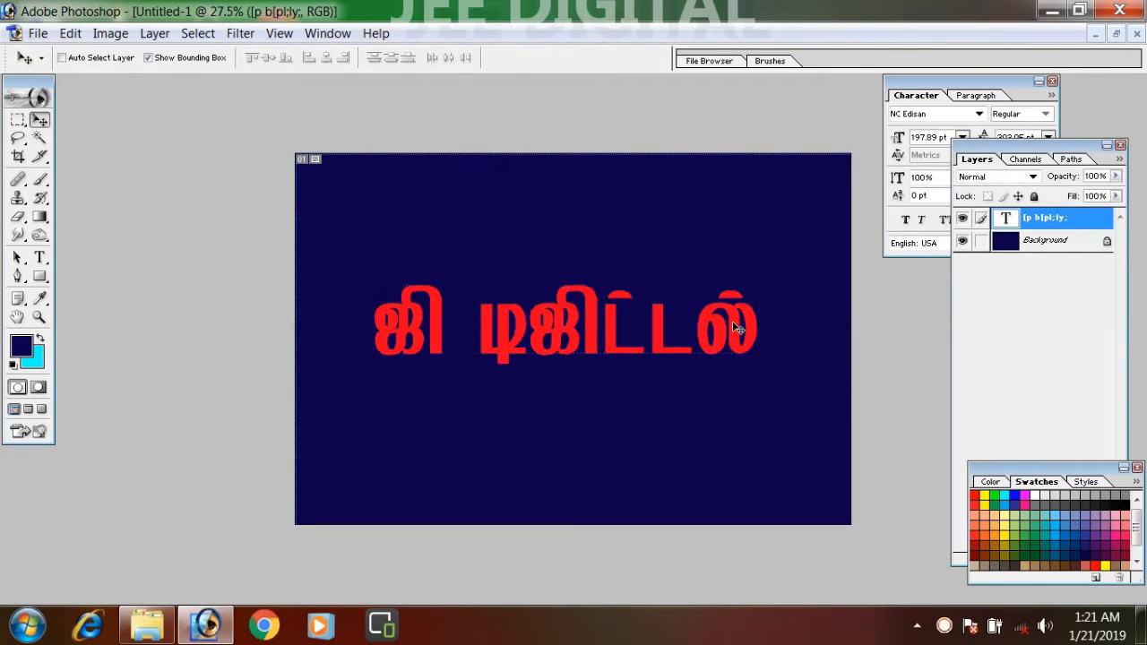
scroll(758, 342, "up", 2)
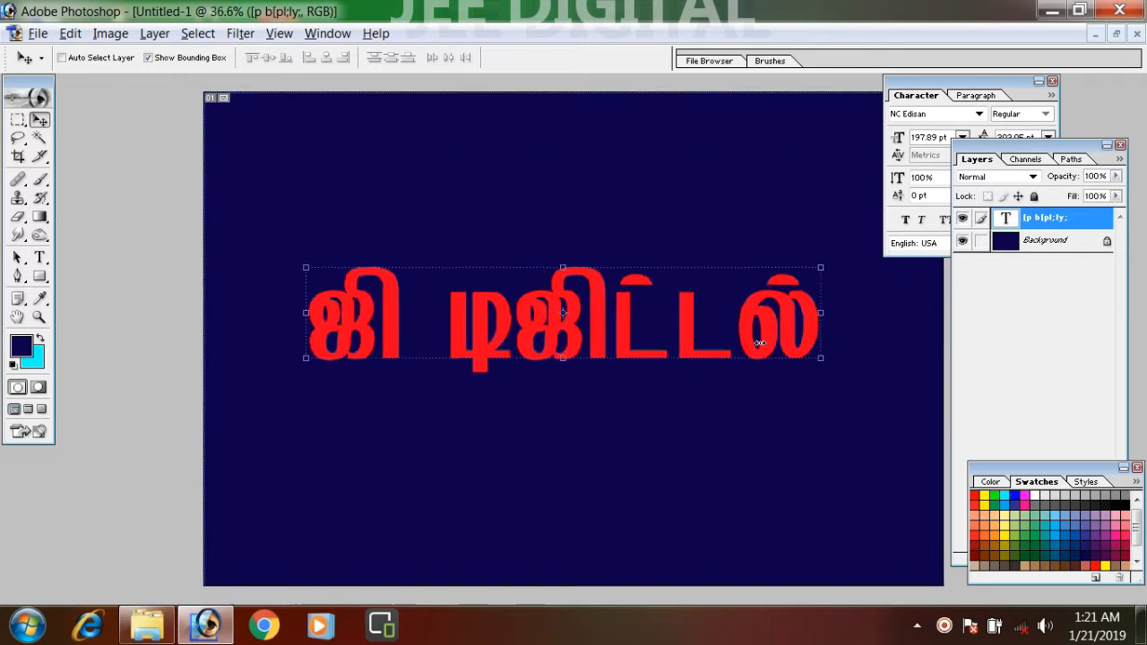
scroll(759, 342, "down", 1)
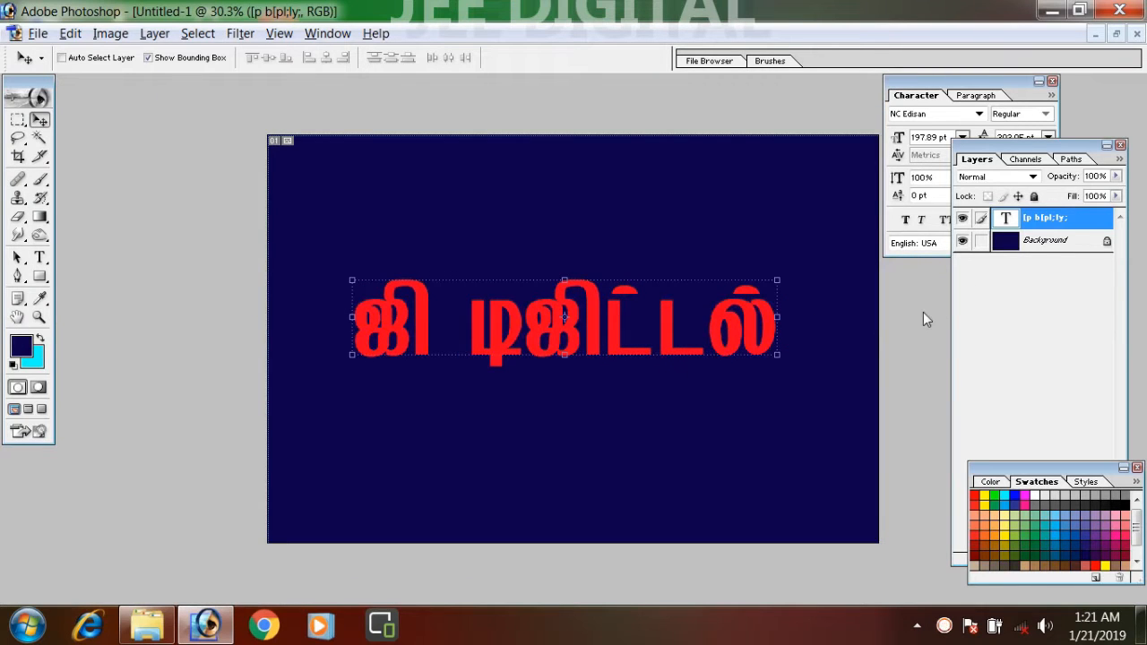
key("ctrl+j")
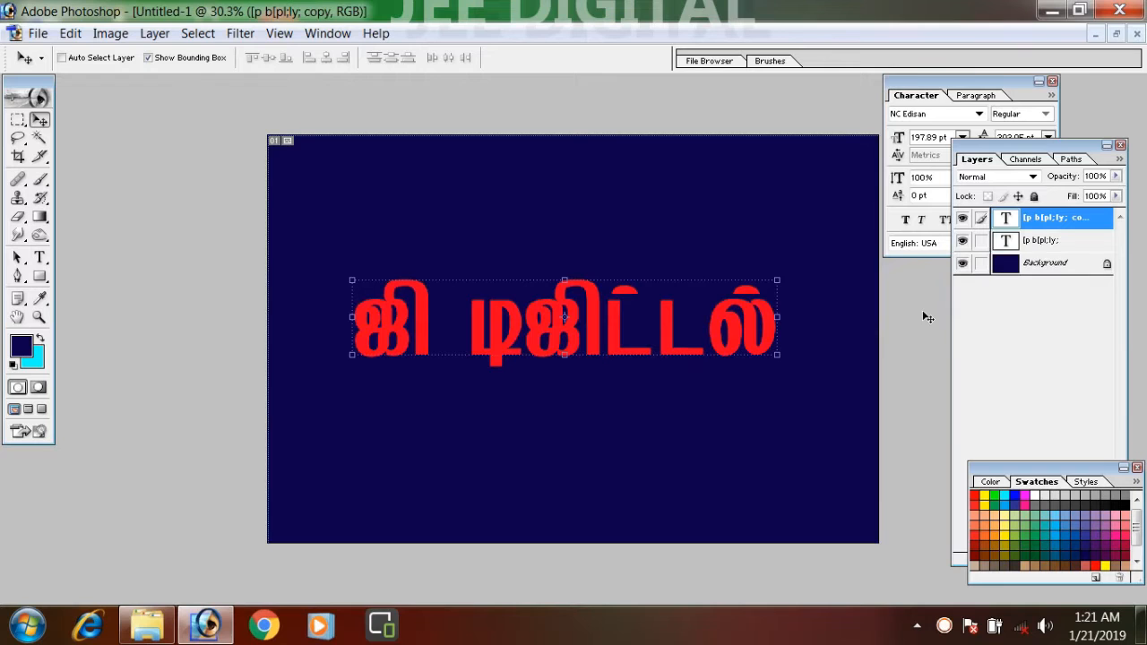
Step: Rasterize the copied text layer and hide the original text layer
left_click(1046, 223)
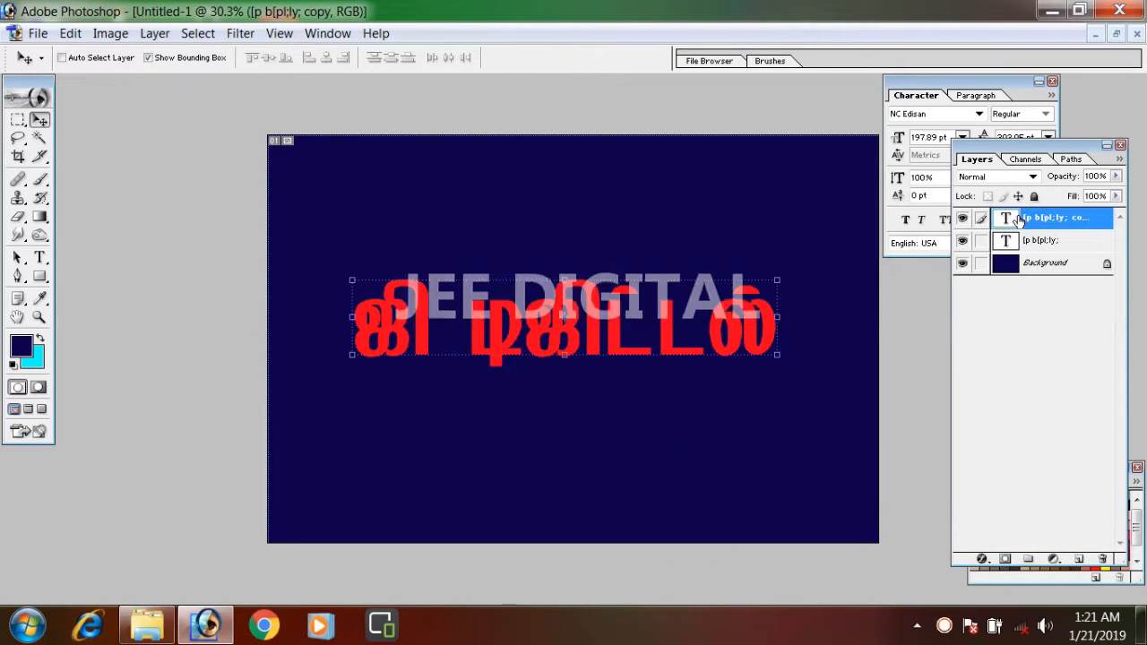
right_click(1047, 222)
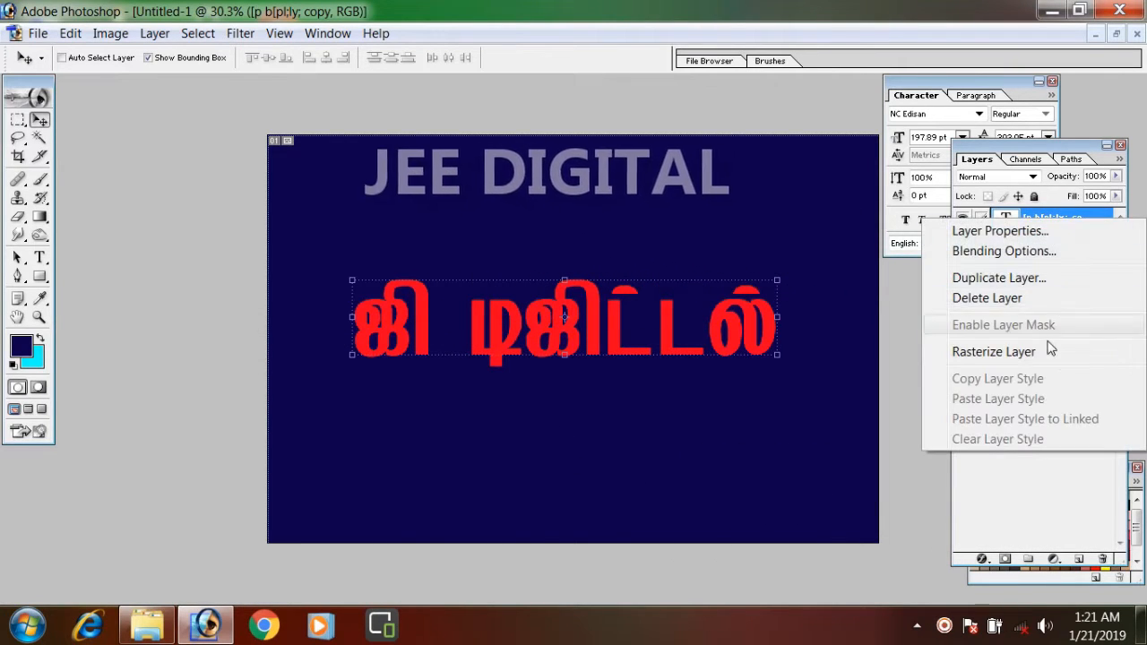
left_click(1035, 355)
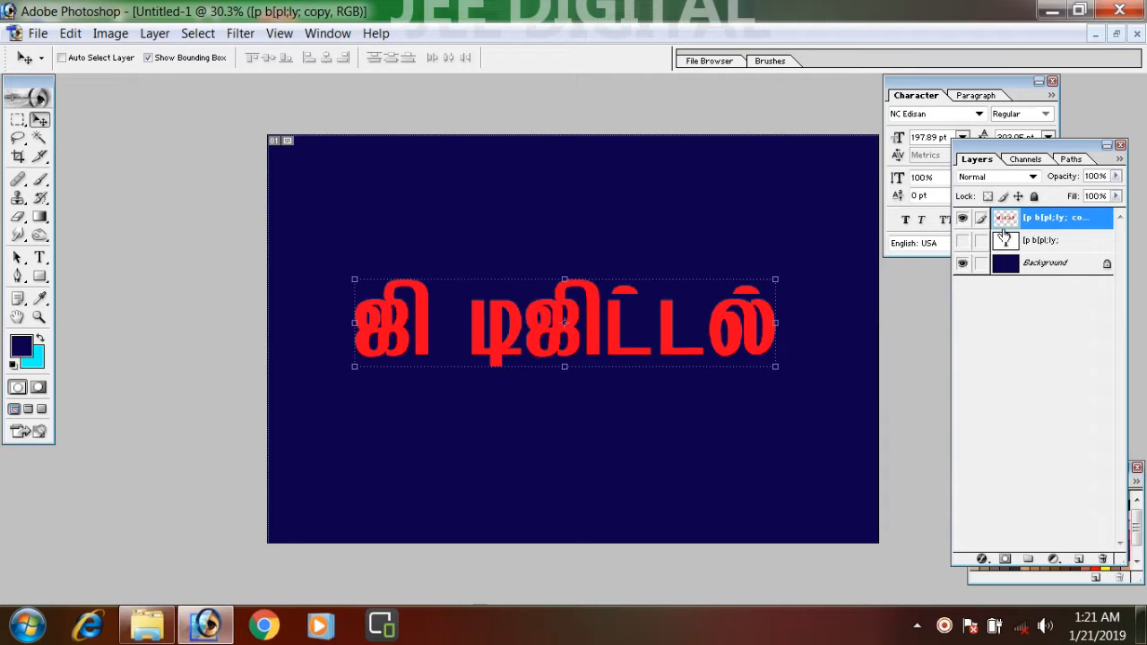
scroll(691, 346, "up", 2)
scroll(692, 346, "down", 1)
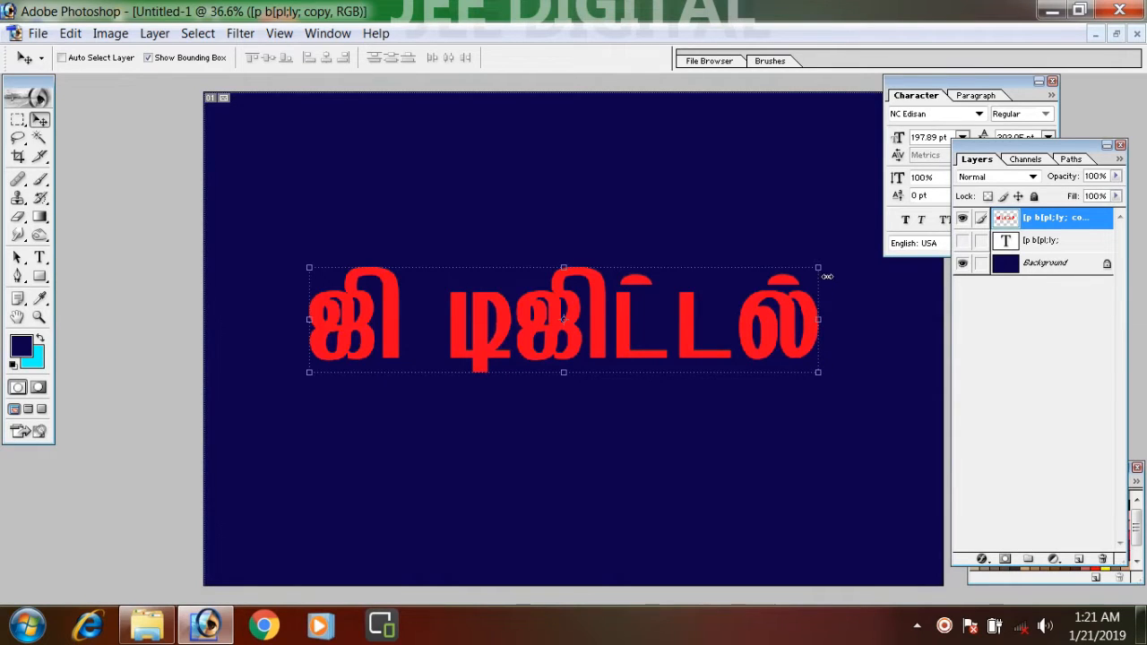
Step: Load the outline of the rasterized ஜி டிஜிட்டல் text layer as a selection
left_click(1005, 220, "ctrl")
key("ctrl+0")
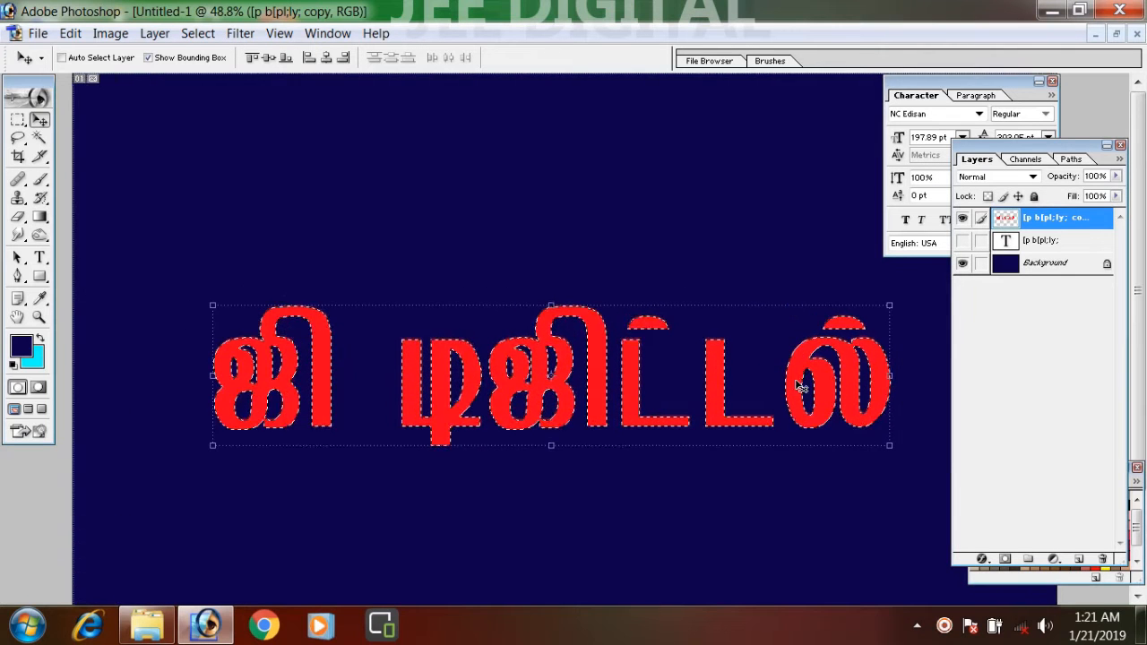
scroll(800, 385, "down", 2)
Step: Enlarge the Brush, choose a slightly lighter dark blue, and paint a soft shade along the lower part of the letters
key("b")
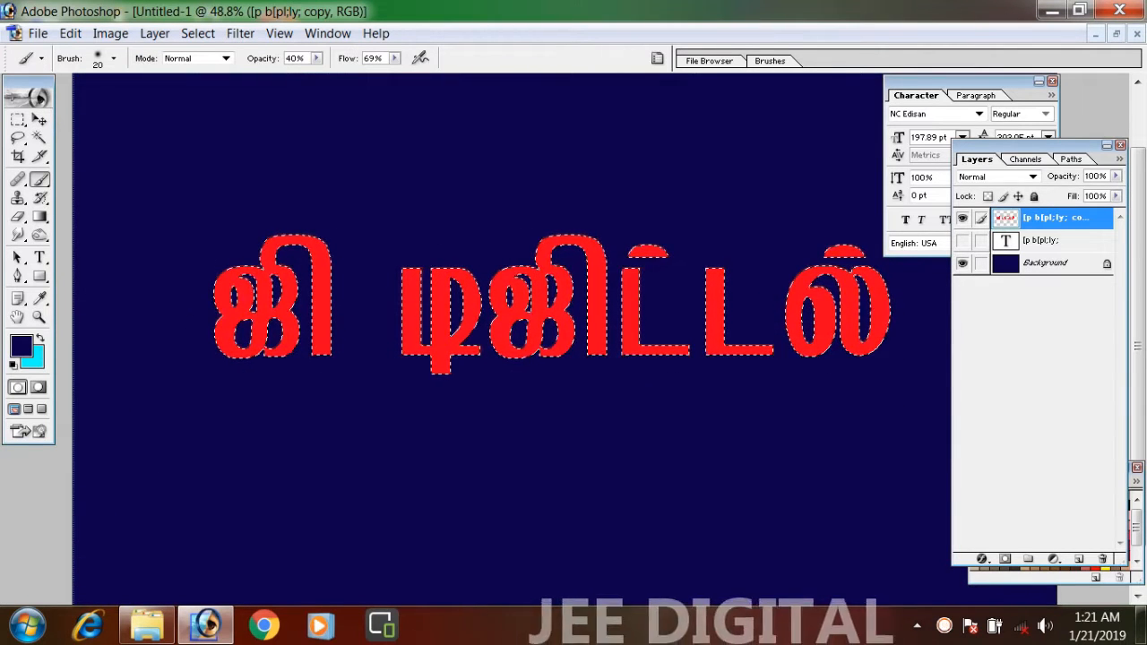
key("bracketright")
key("bracketright")
key("bracketright")
key("bracketright")
key("bracketright")
key("bracketright")
key("bracketright")
key("bracketright")
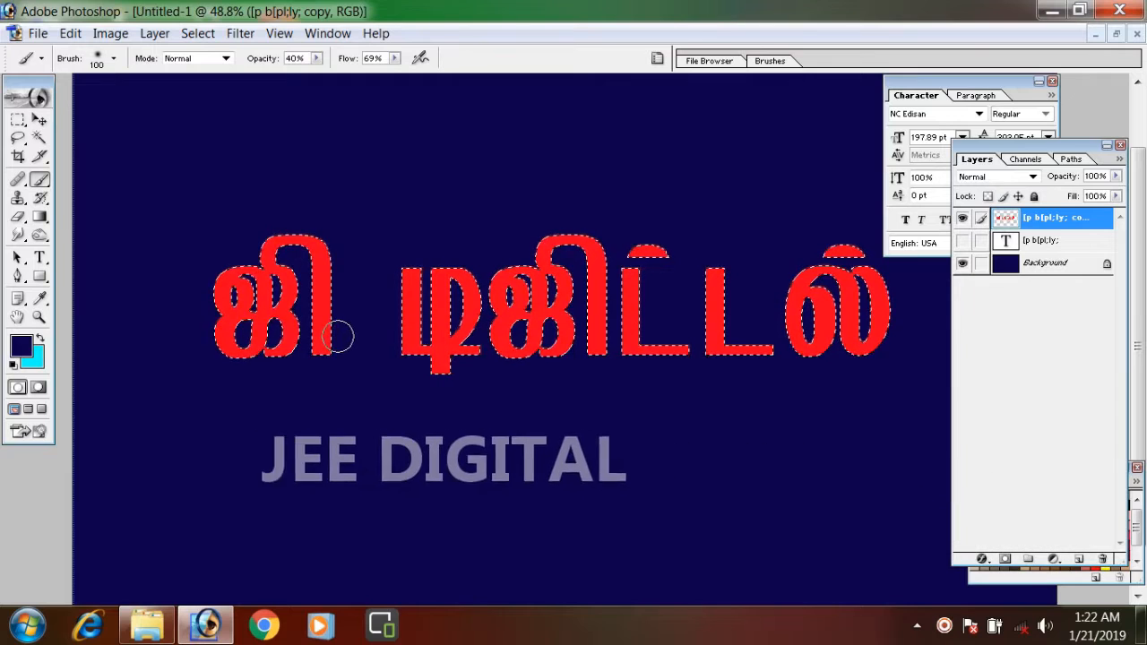
left_click(21, 346)
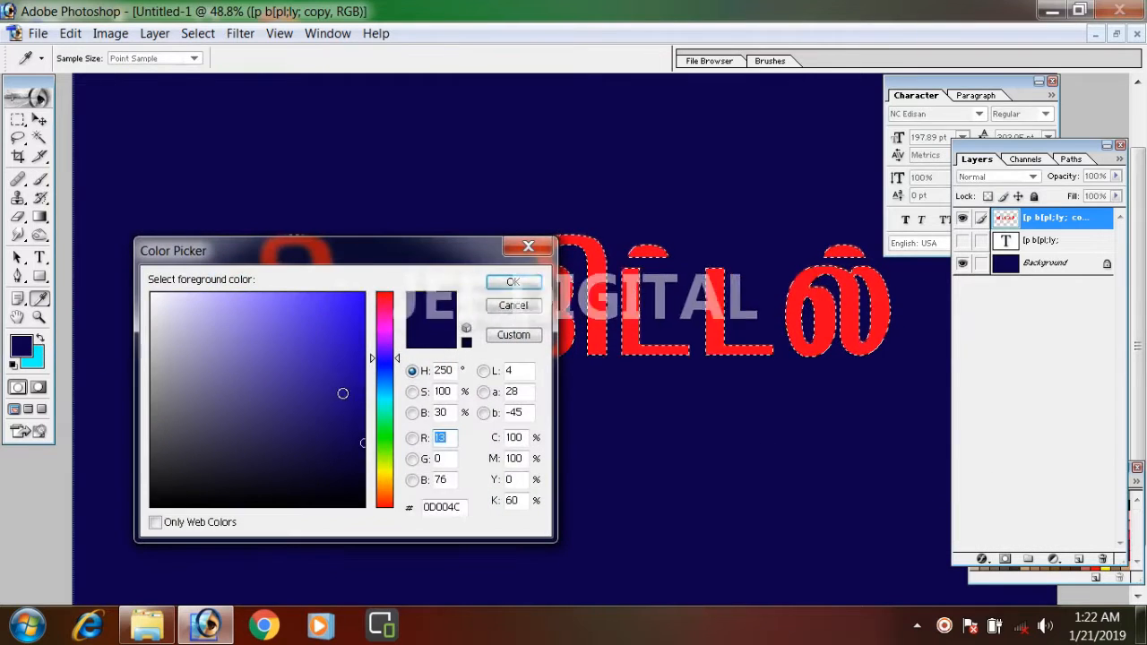
left_click(512, 282)
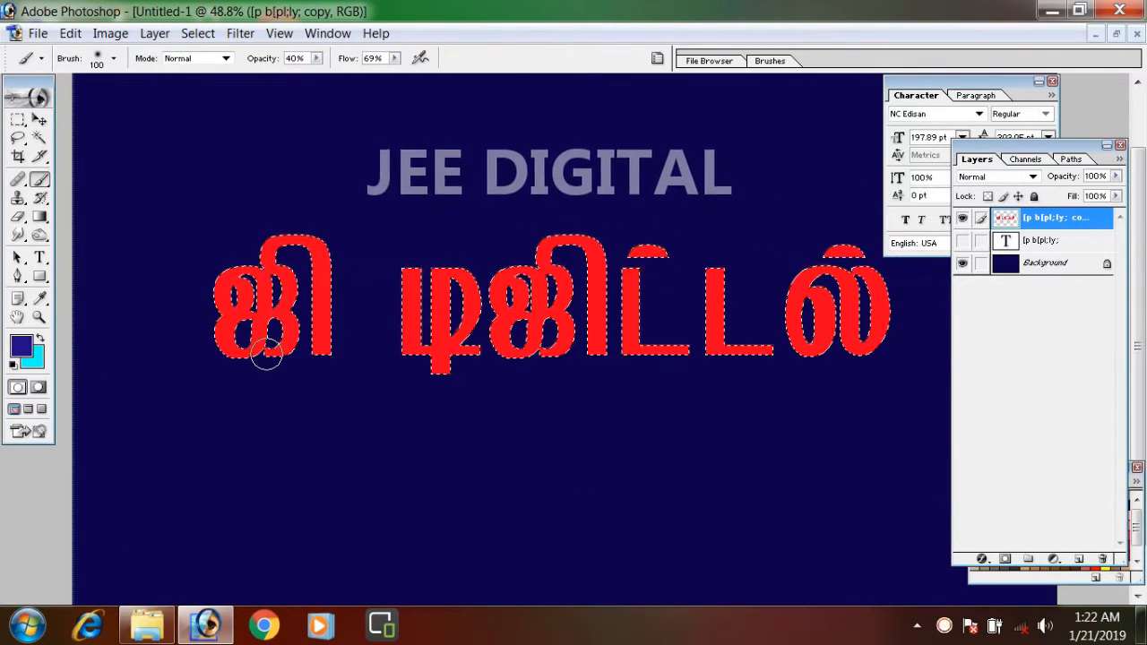
mouse_move(267, 355)
left_mouse_down()
mouse_move(768, 346)
mouse_move(507, 366)
mouse_move(360, 350)
left_mouse_up()
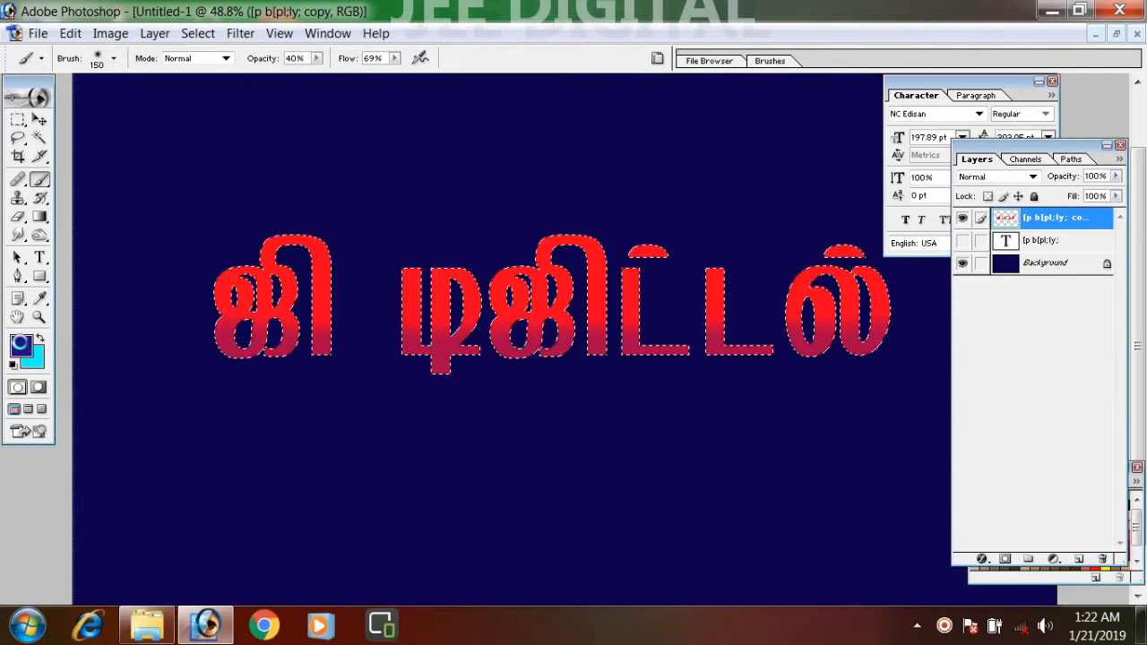
Step: Set the foreground colour to magenta #E50DDD and brush a soft band across the middle of the letters
left_click(22, 346)
left_click(350, 312)
left_click(384, 327)
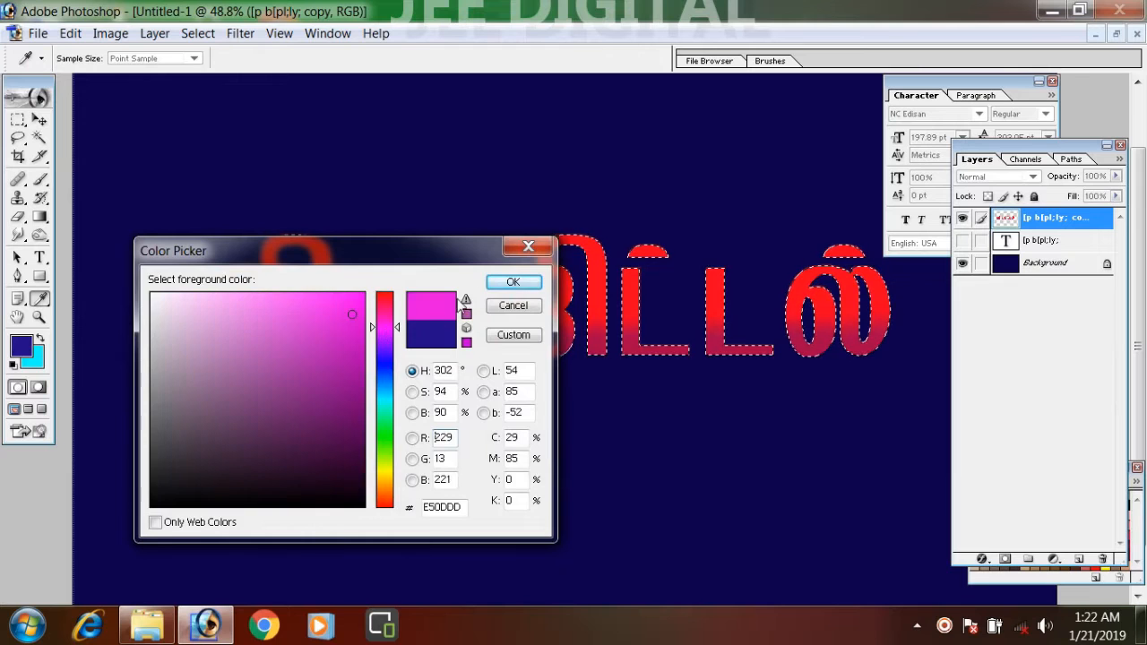
left_click(509, 284)
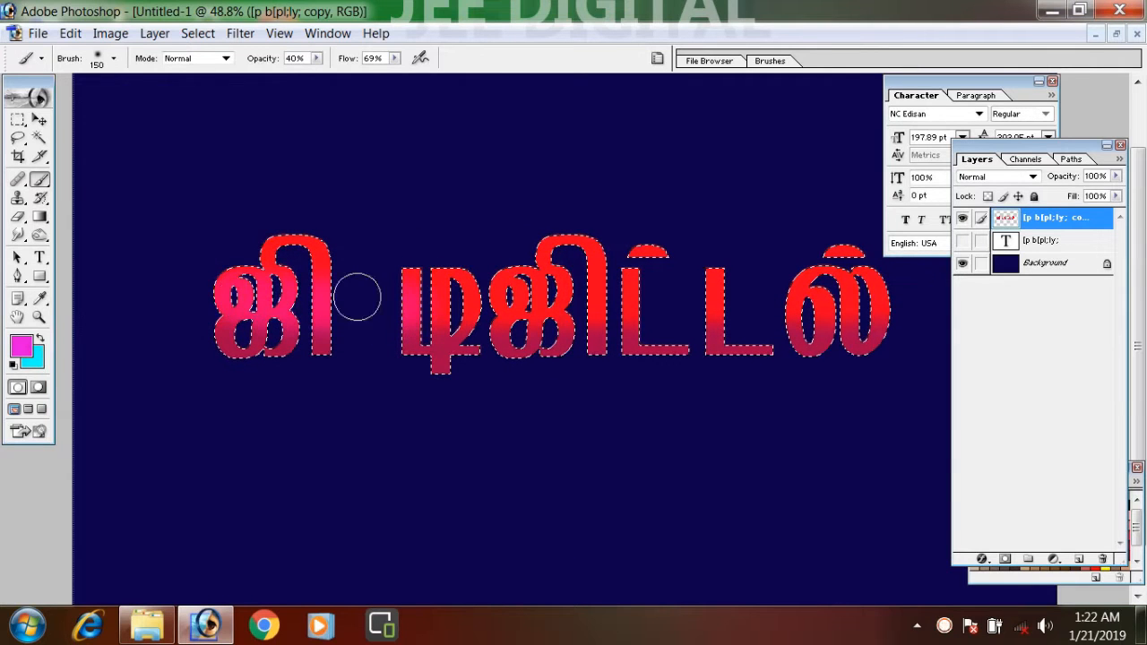
left_click(14, 345)
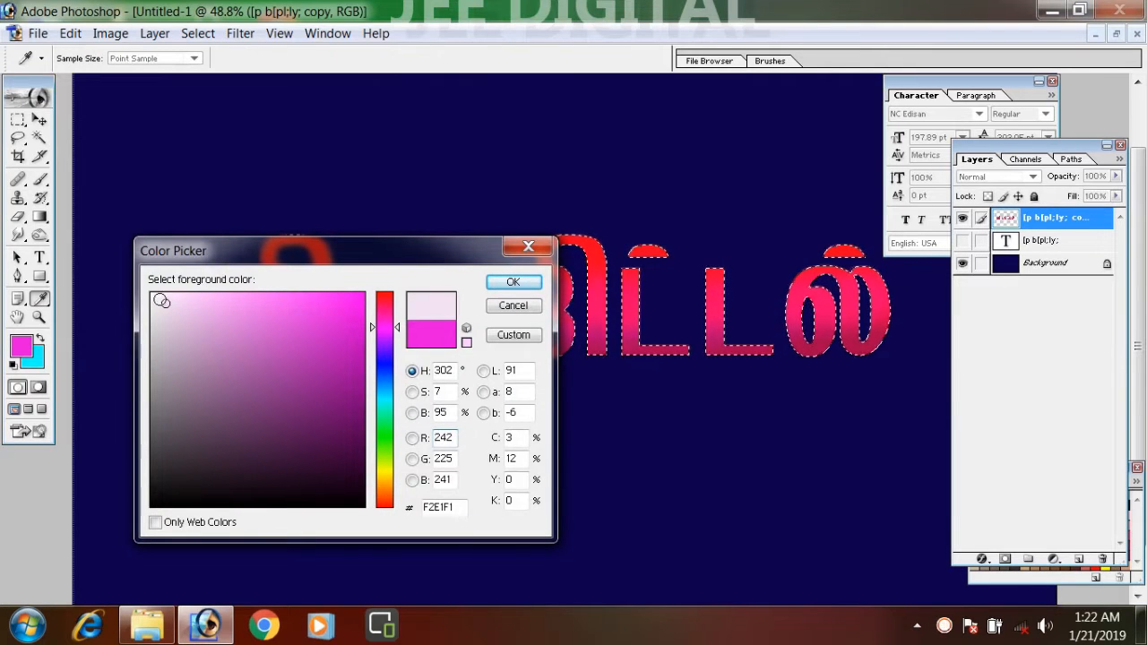
left_click_drag(392, 328, 399, 401)
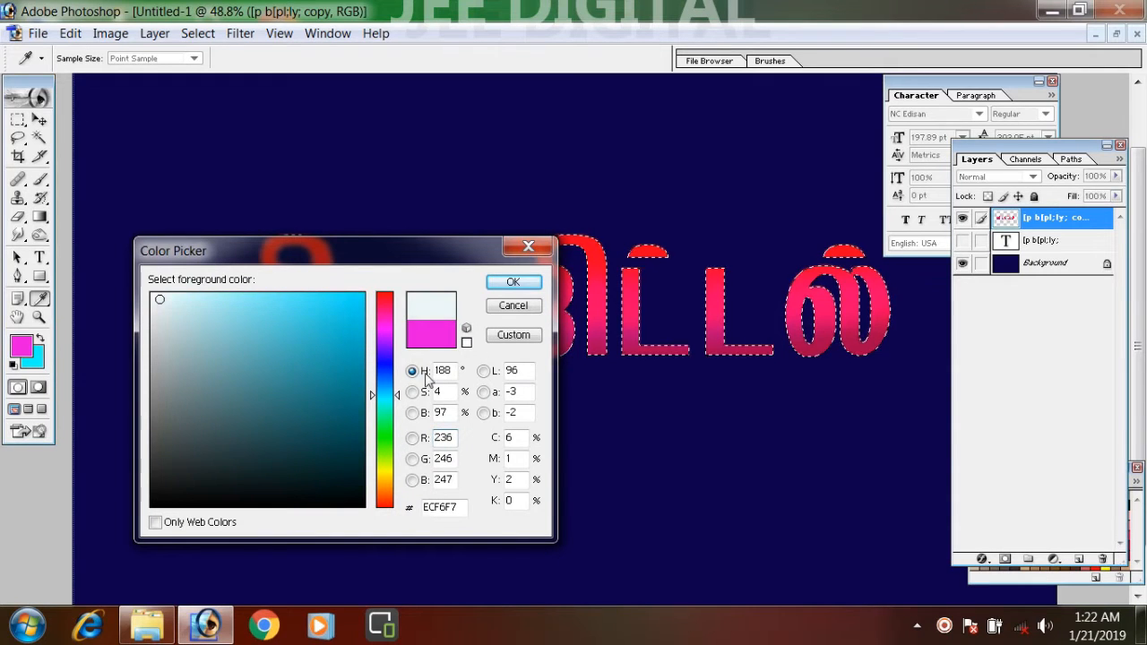
left_click(513, 282)
key("b")
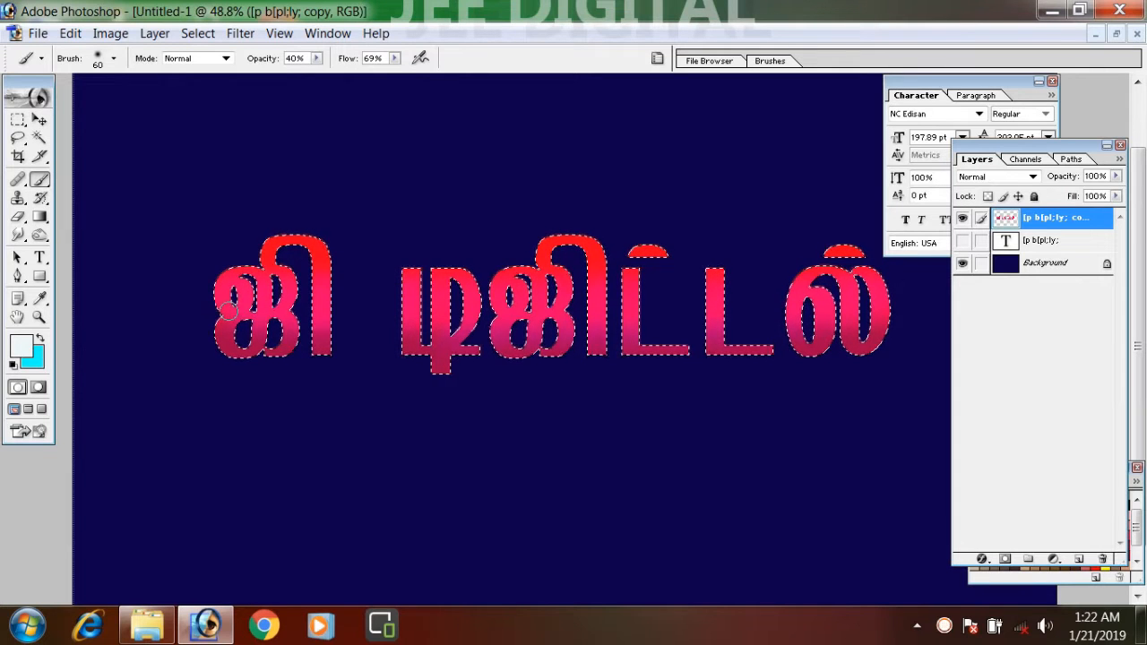
left_click(226, 307, "alt")
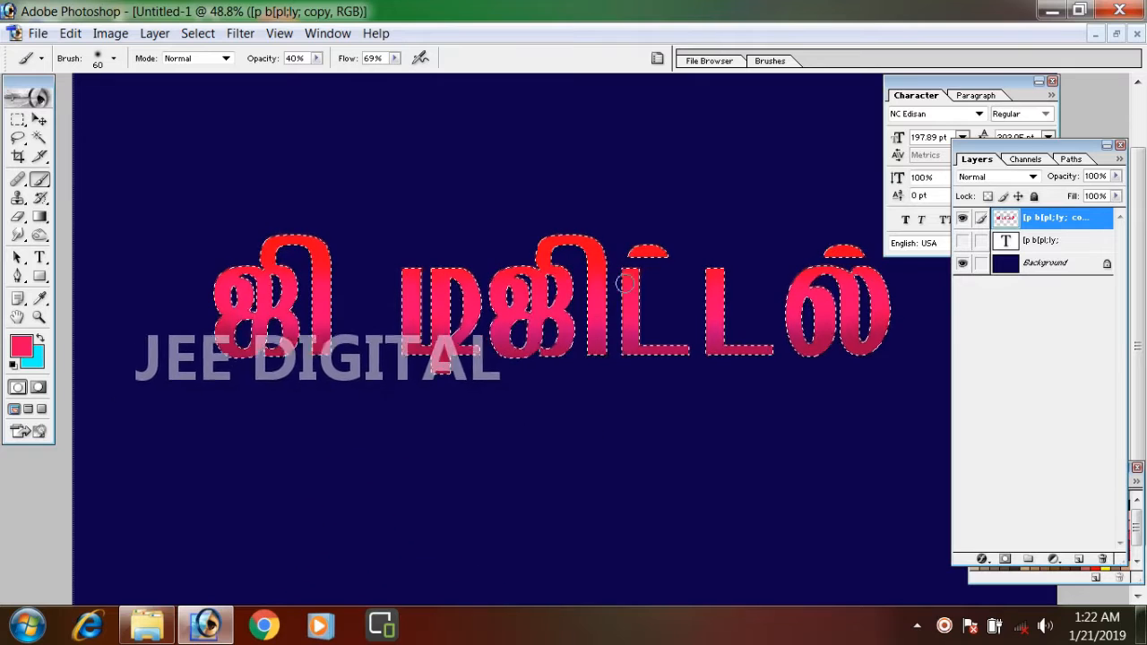
Step: Try pale pink #F9ECF1 with the brush reduced to size 30, and resample the pink from the first letter
left_click(19, 344)
left_click(162, 297)
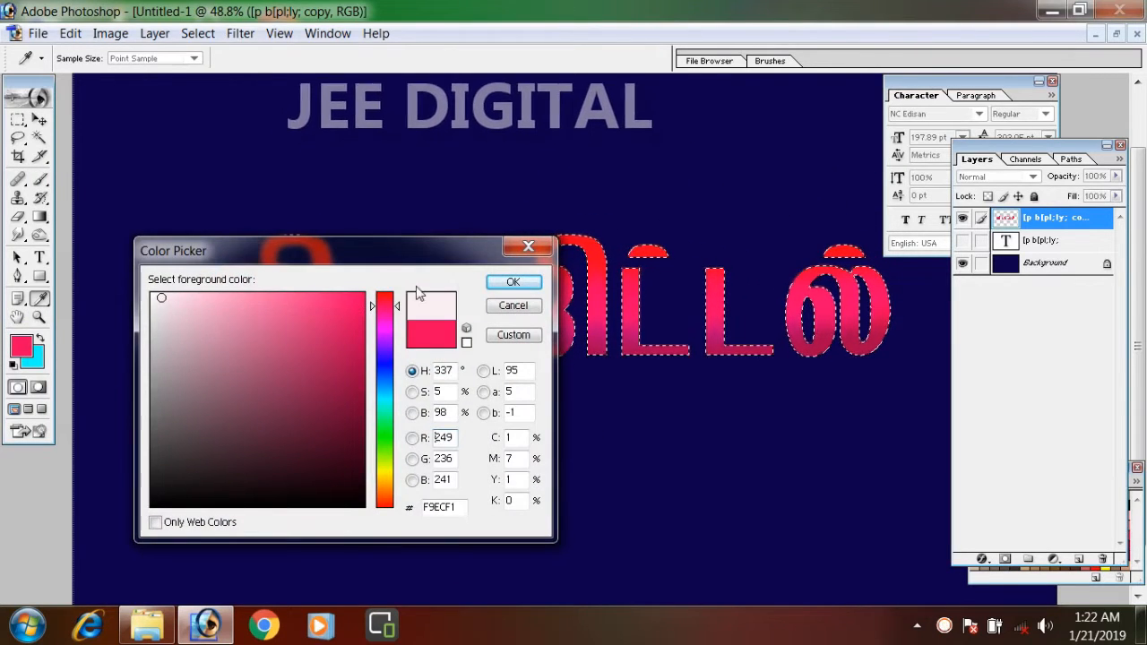
left_click(513, 281)
key("b")
key("bracketleft")
key("bracketleft")
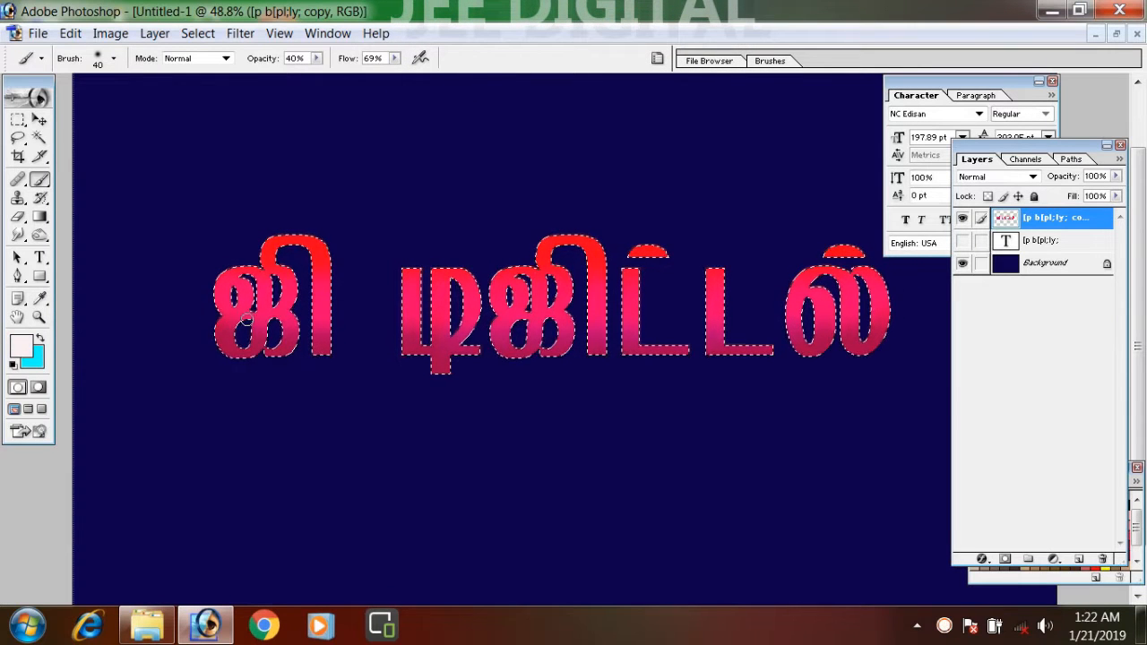
key("bracketleft")
left_click(231, 303, "alt")
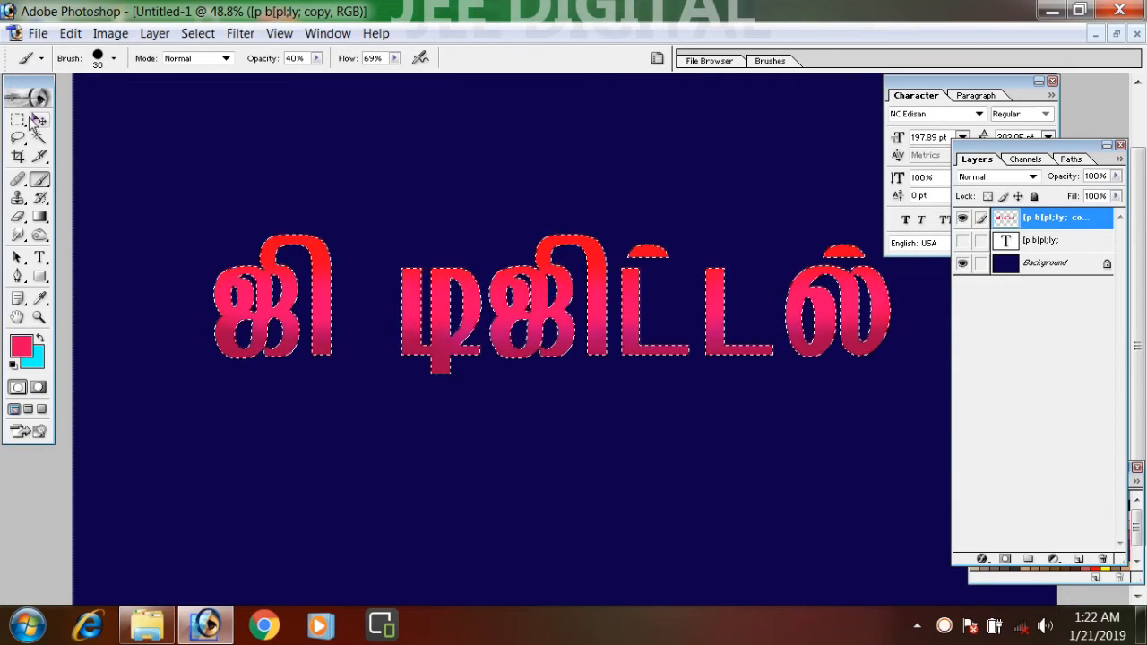
Step: Choose a very pale pink foreground colour and paint a thin highlight band across all letters with the size 30 brush
left_click(20, 343)
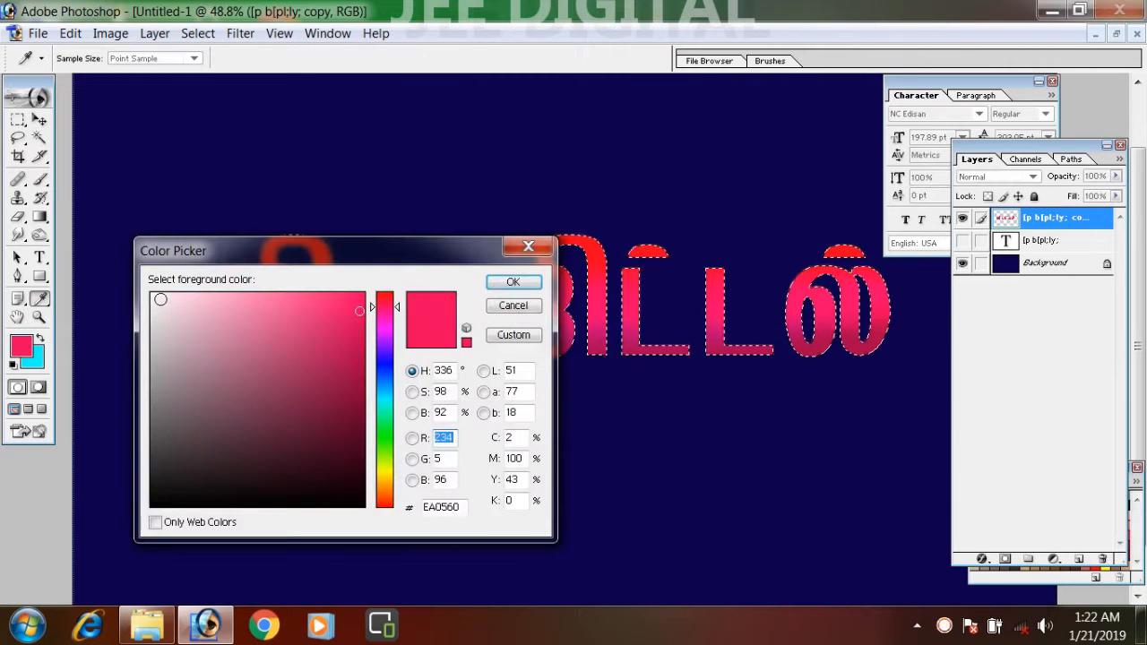
left_click(160, 299)
left_click(511, 283)
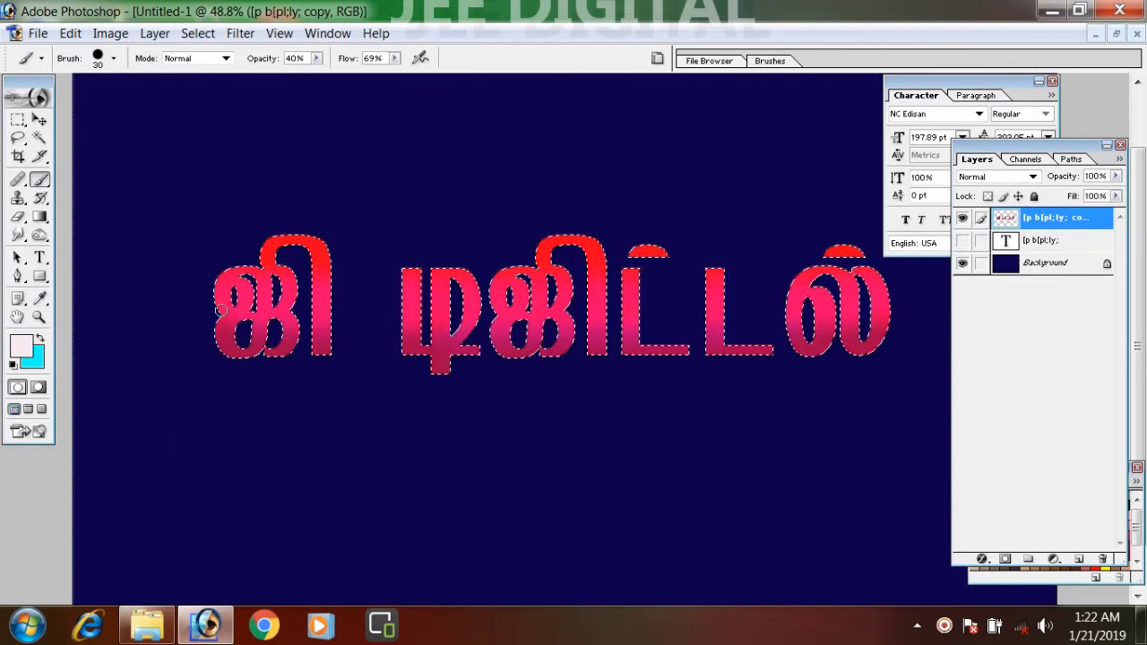
key("ctrl+z")
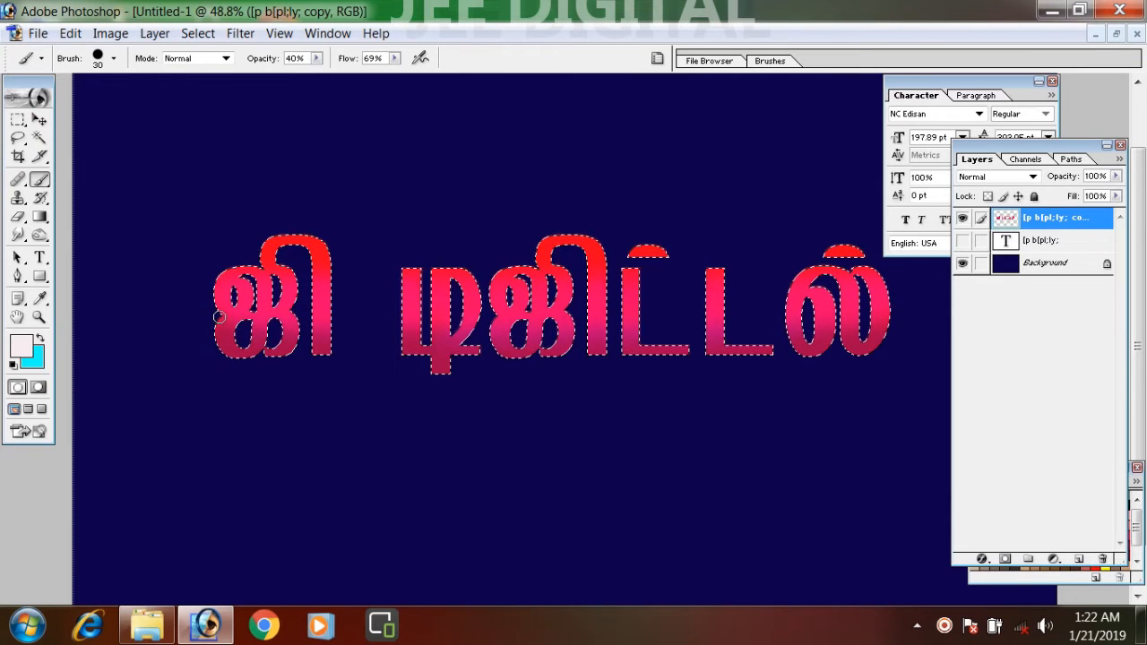
left_click_drag(218, 316, 429, 317)
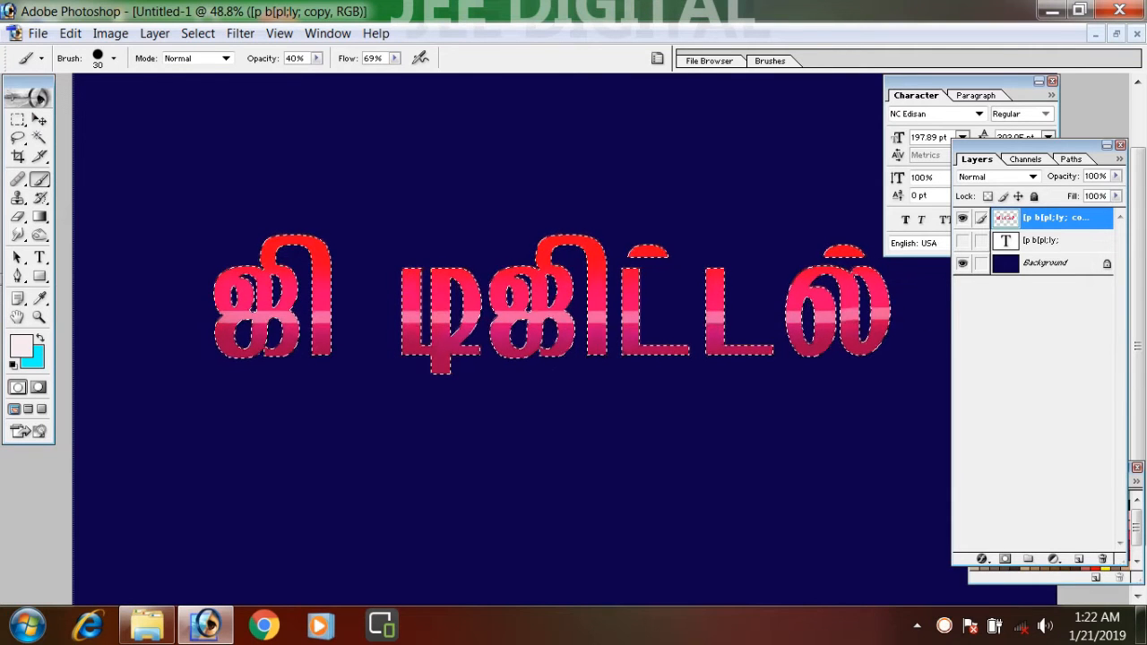
Step: Set the foreground colour to yellow-green #BEF711 and paint a thin band across the letters just below the pale highlight
left_click(20, 344)
left_click(348, 299)
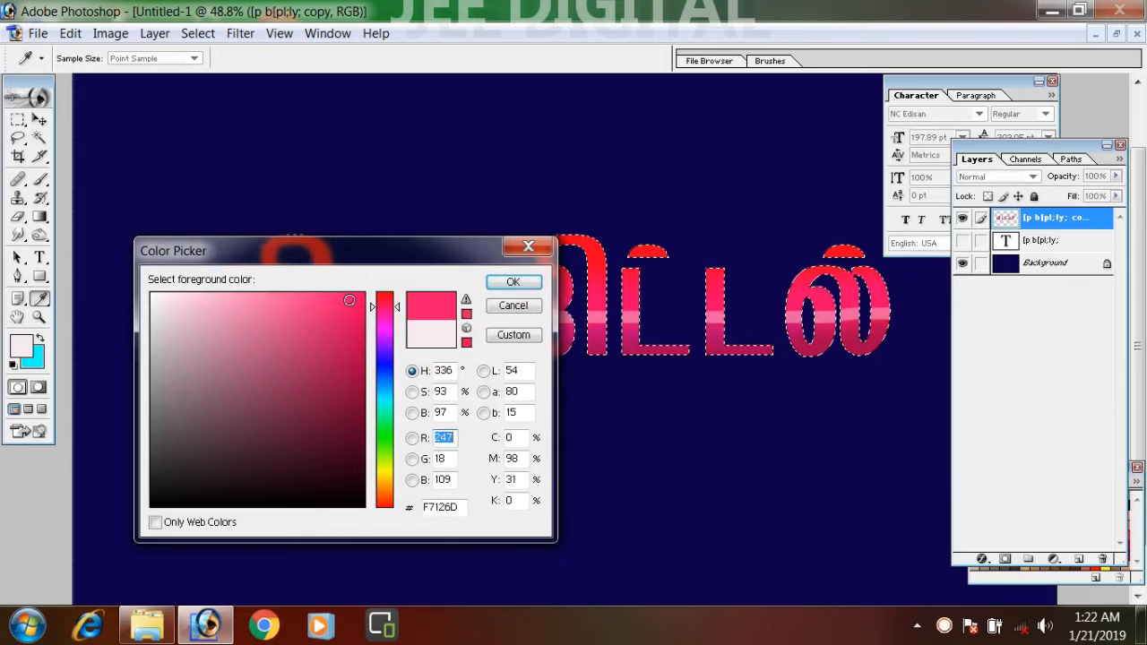
left_click(385, 463)
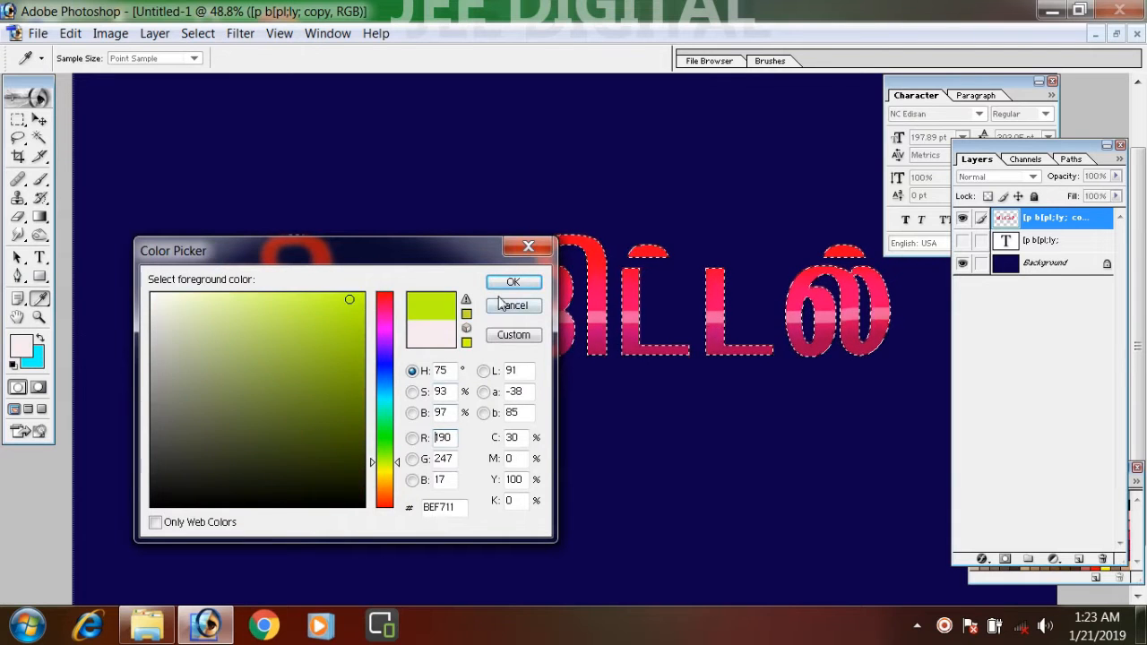
left_click(513, 282)
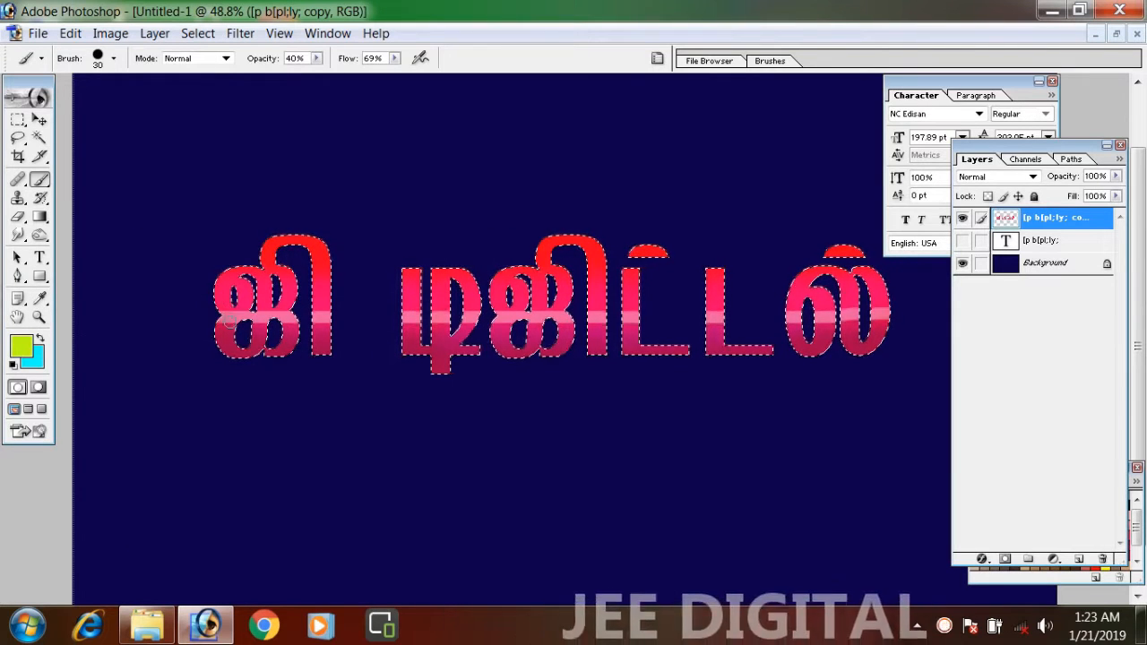
left_click_drag(204, 332, 903, 331)
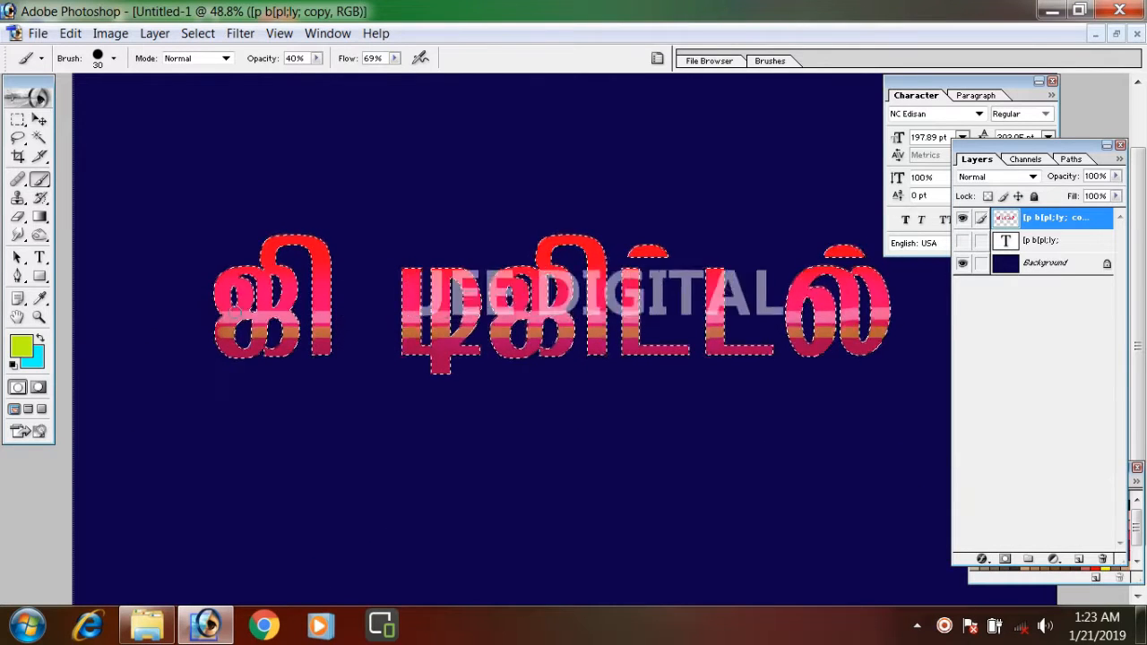
Step: Set the foreground colour to dark maroon #30010C and paint along the bottom of the letters with the brush enlarged to 80
left_click(39, 297)
left_click(25, 344)
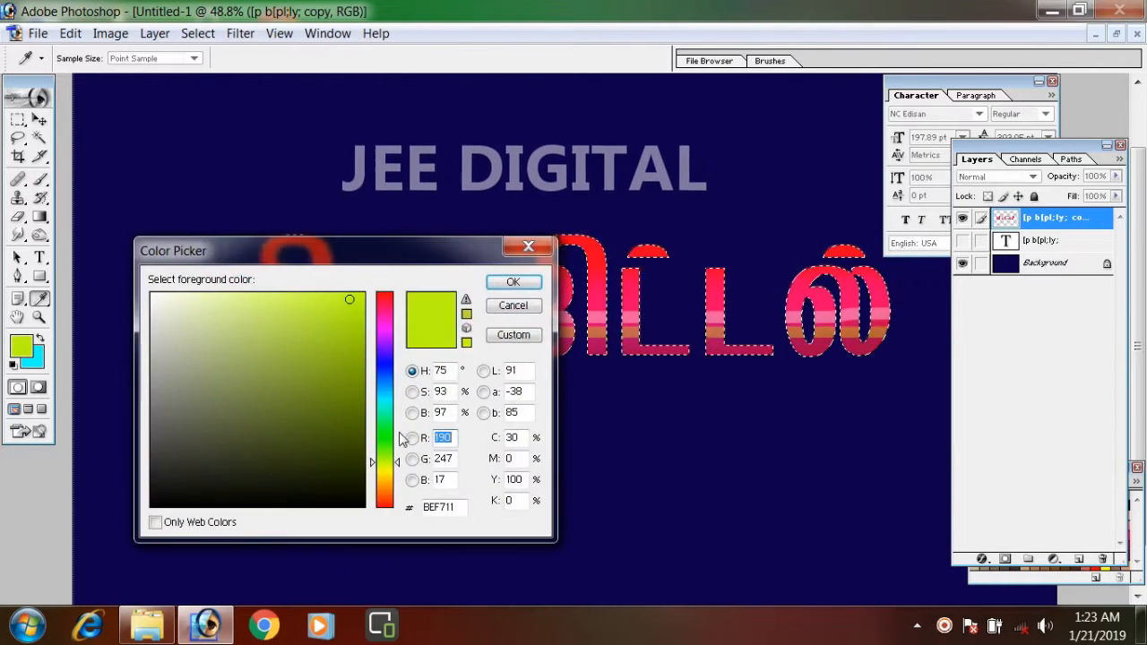
left_click(351, 480)
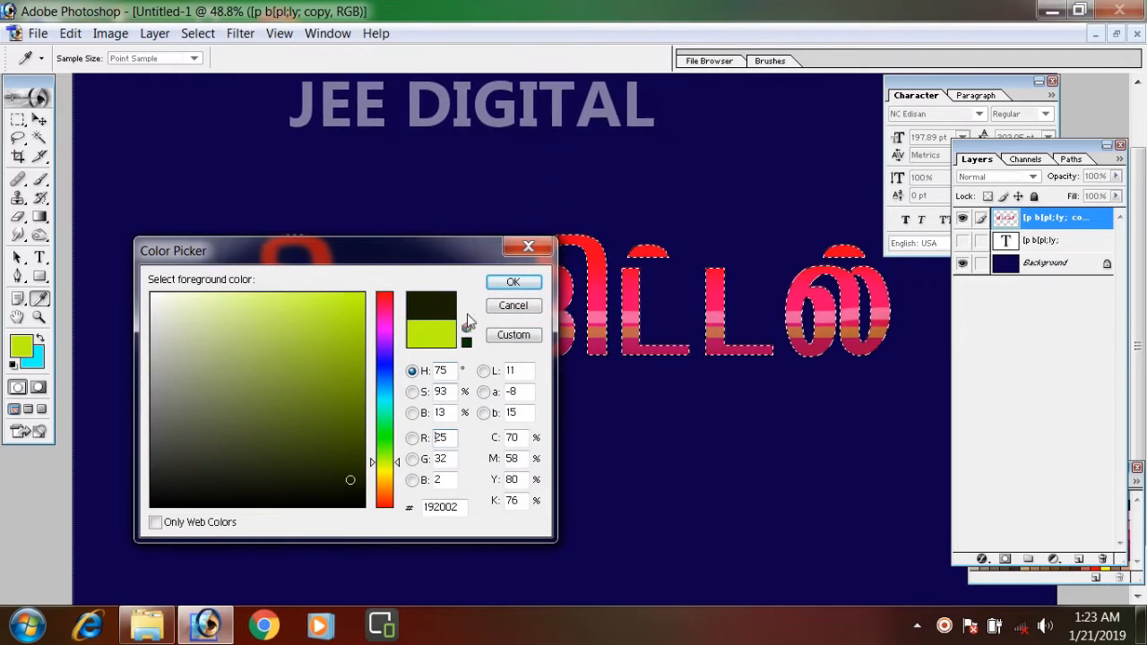
left_click(384, 301)
left_click(346, 347)
left_click(358, 466)
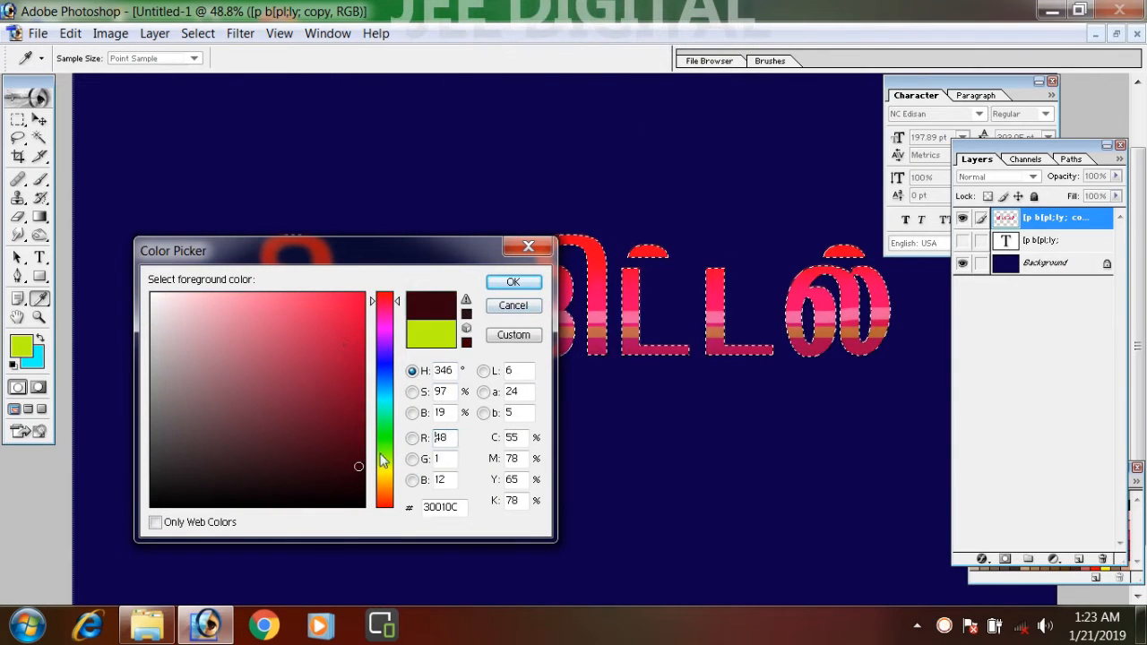
left_click(512, 282)
key("b")
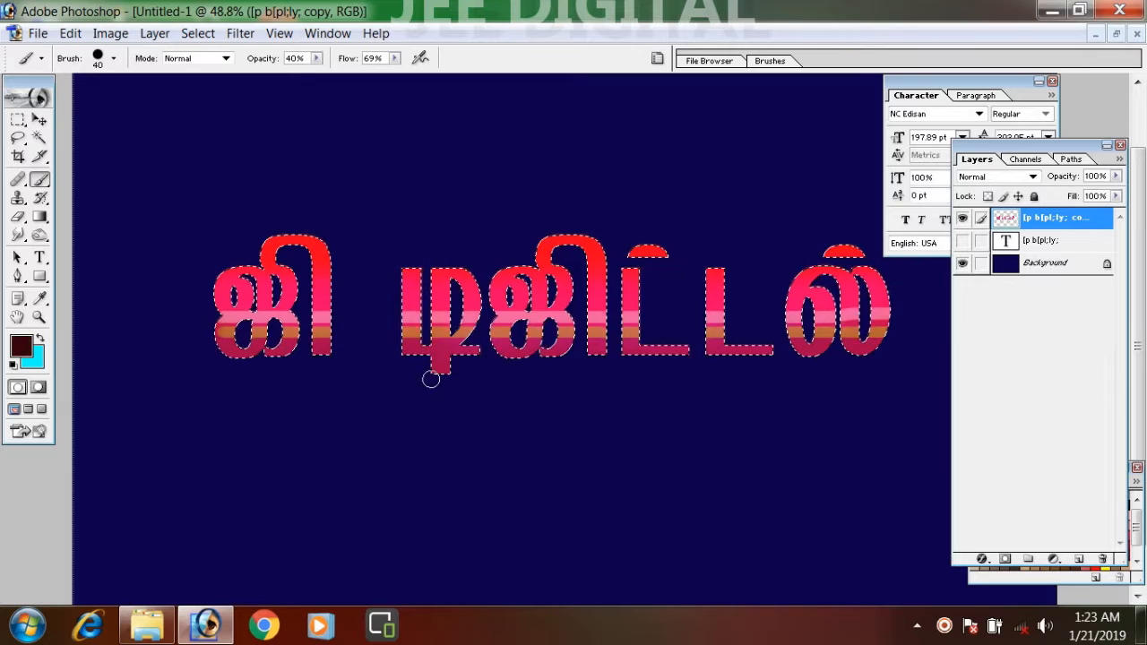
key("bracketright")
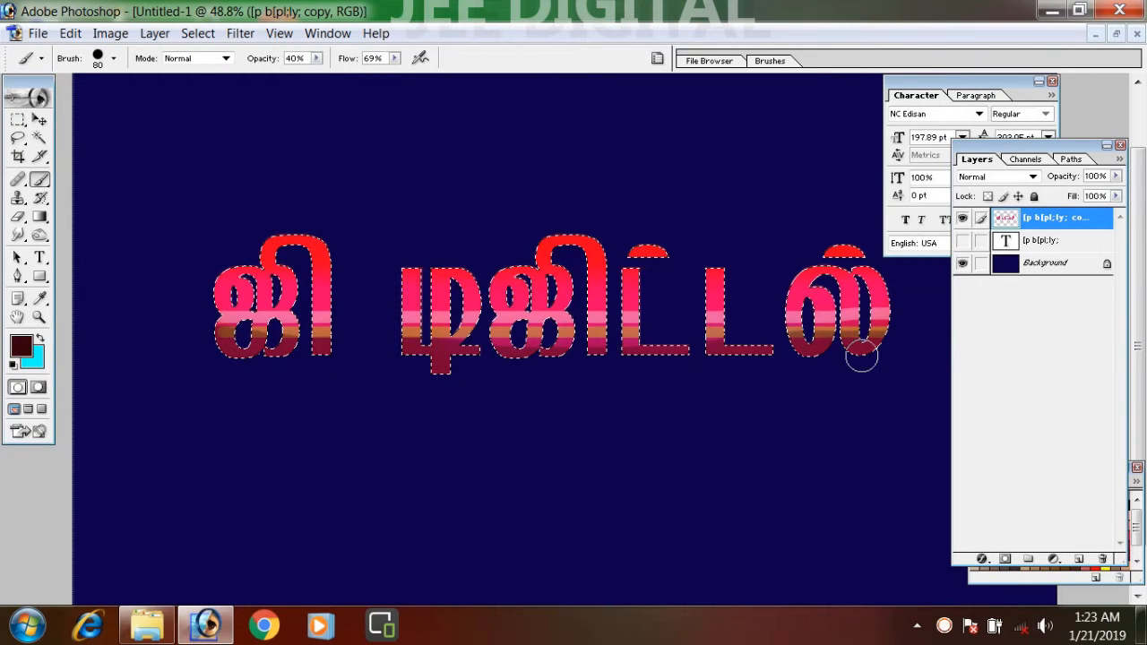
Step: Set the foreground colour to pale pink #F4E9EC and paint a broad highlight band across the upper part of the letters
left_click(20, 346)
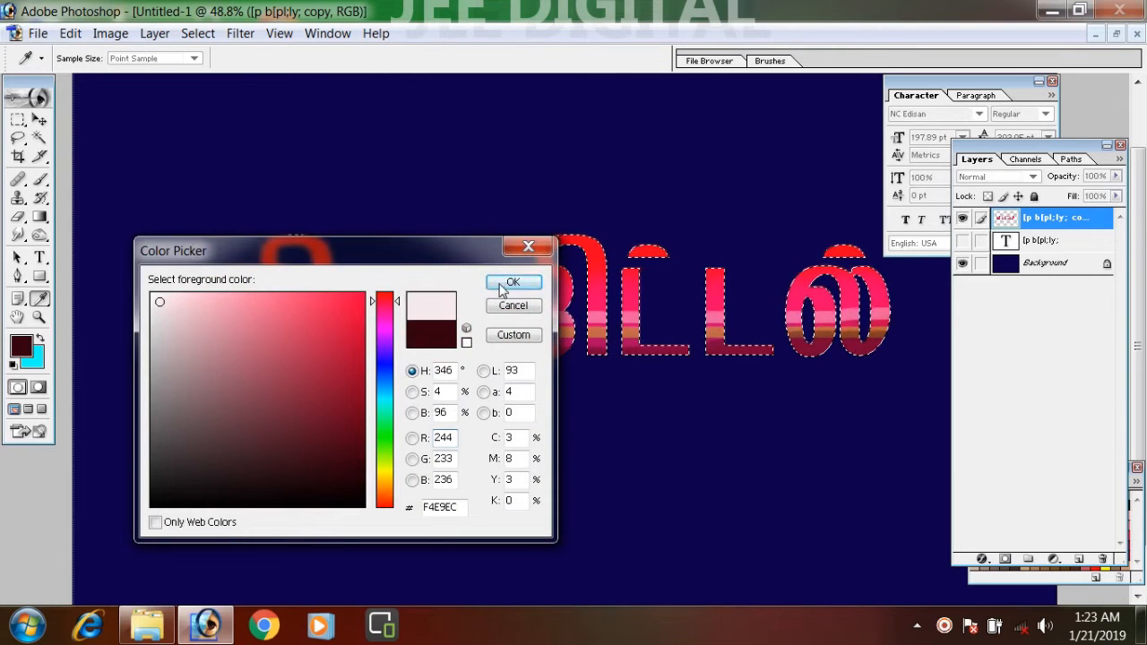
key("Return")
key("b")
left_click_drag(228, 289, 926, 277)
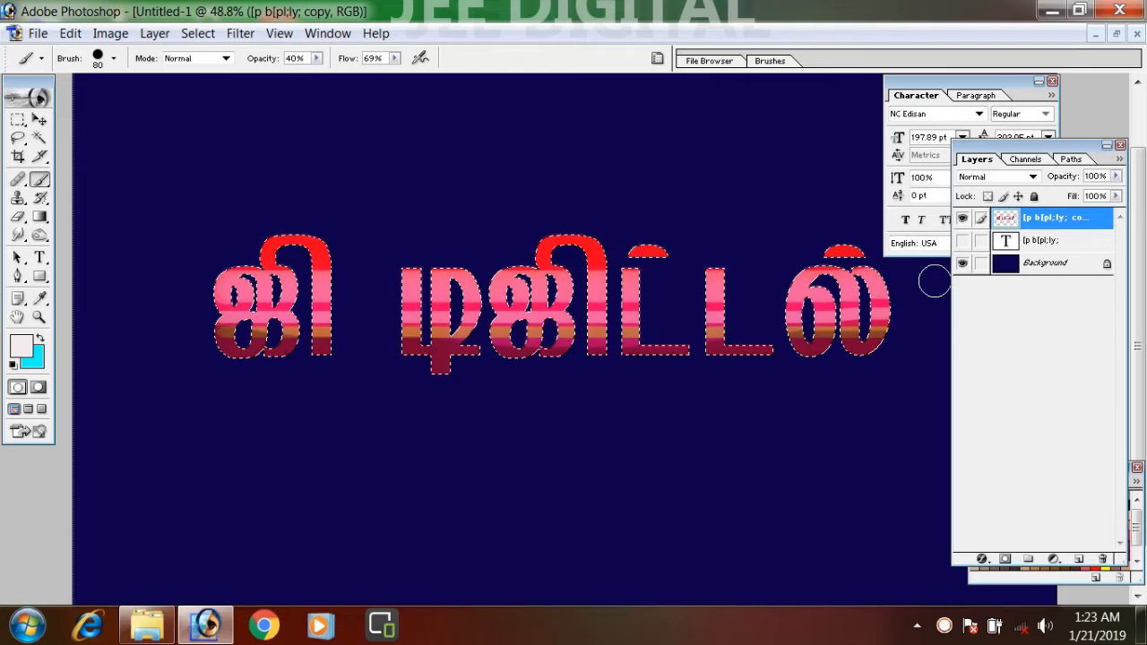
Step: Deselect the painted lettering and switch to the Move tool with the whole canvas in view
left_click(40, 120)
scroll(430, 312, "down", 1)
scroll(431, 312, "up", 1)
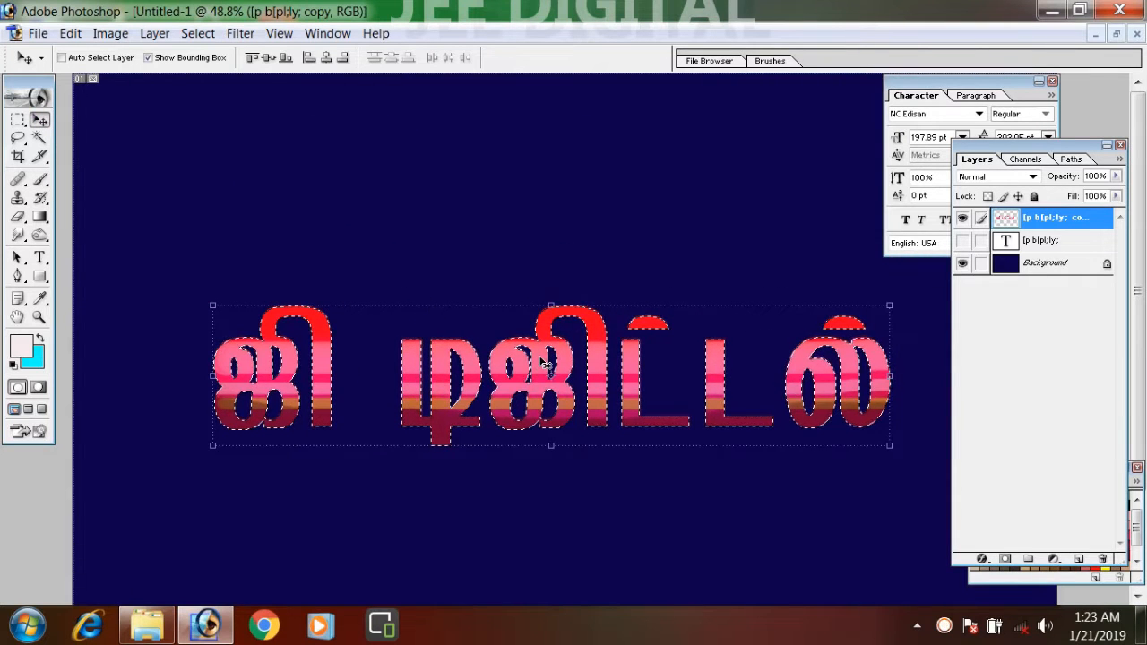
scroll(573, 361, "down", 1)
scroll(573, 361, "up", 1)
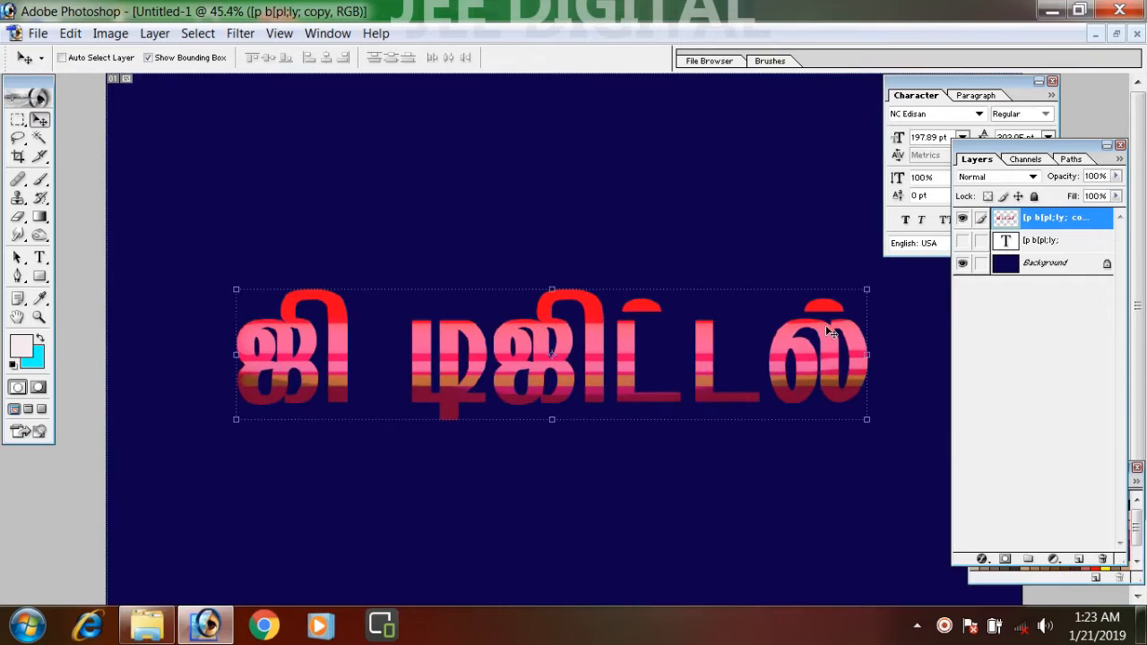
scroll(737, 319, "down", 2)
scroll(737, 320, "up", 1)
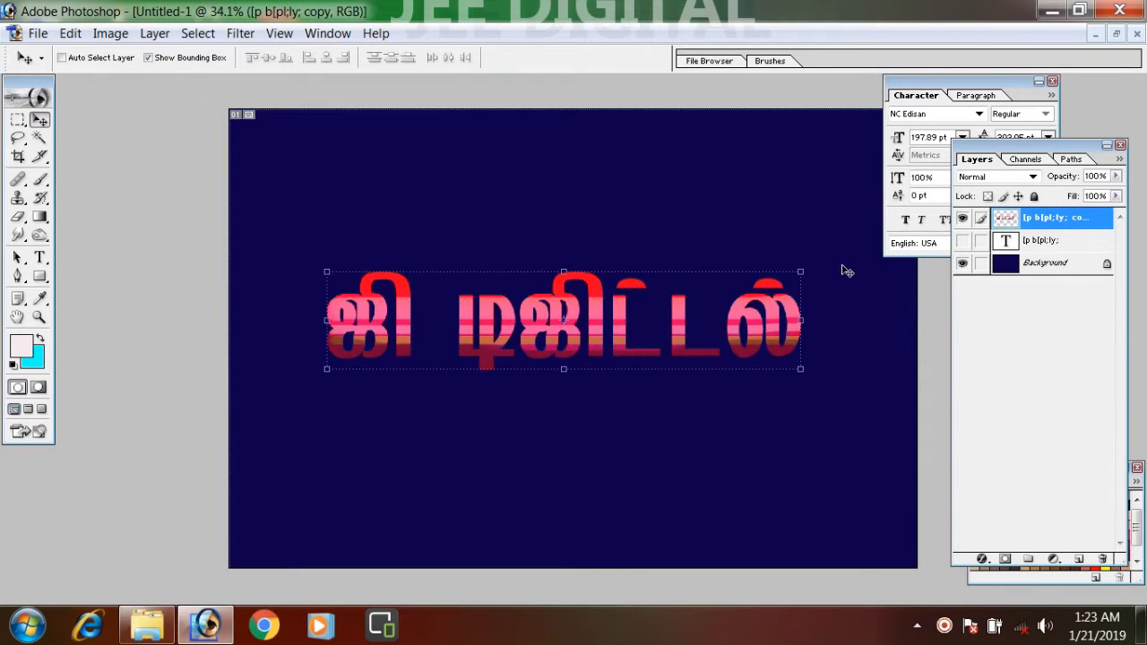
Step: Distort the banded lettering so its right end shrinks and rises while its lower-left corner drops, making the first letters larger
left_click(804, 271)
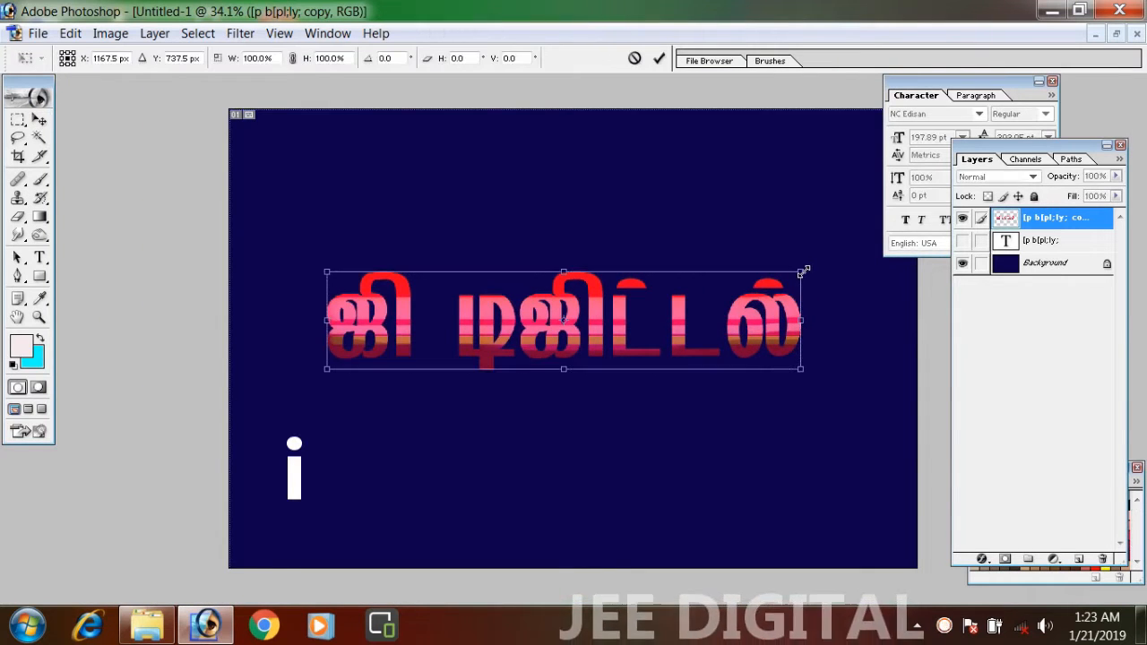
right_click(799, 273)
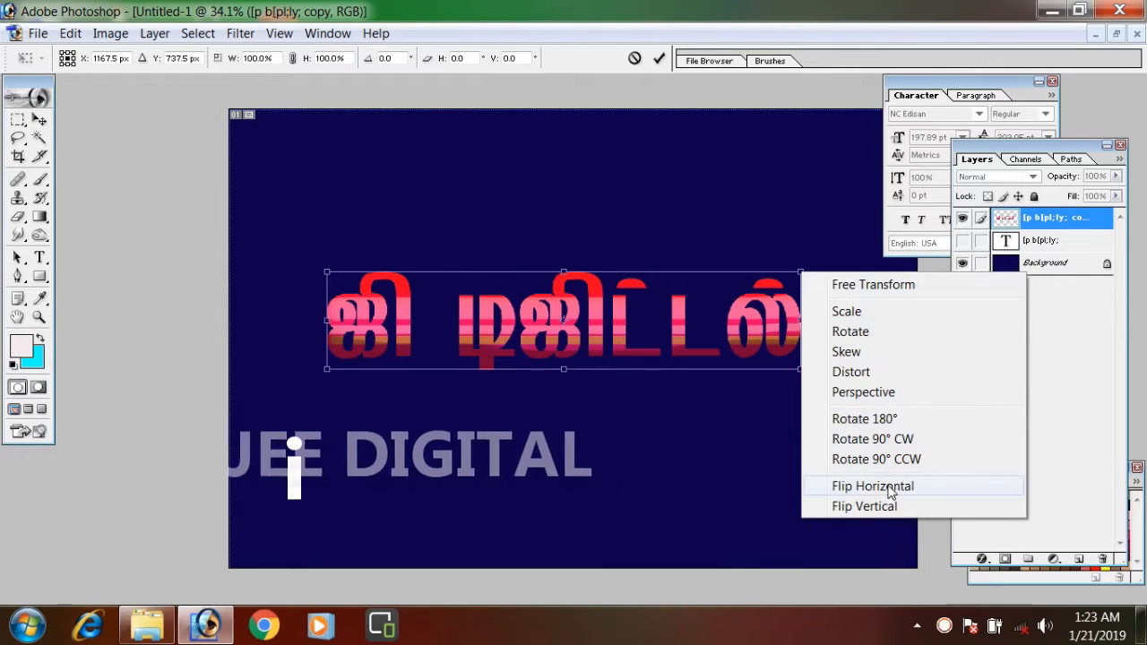
left_click(796, 274)
right_click(797, 274)
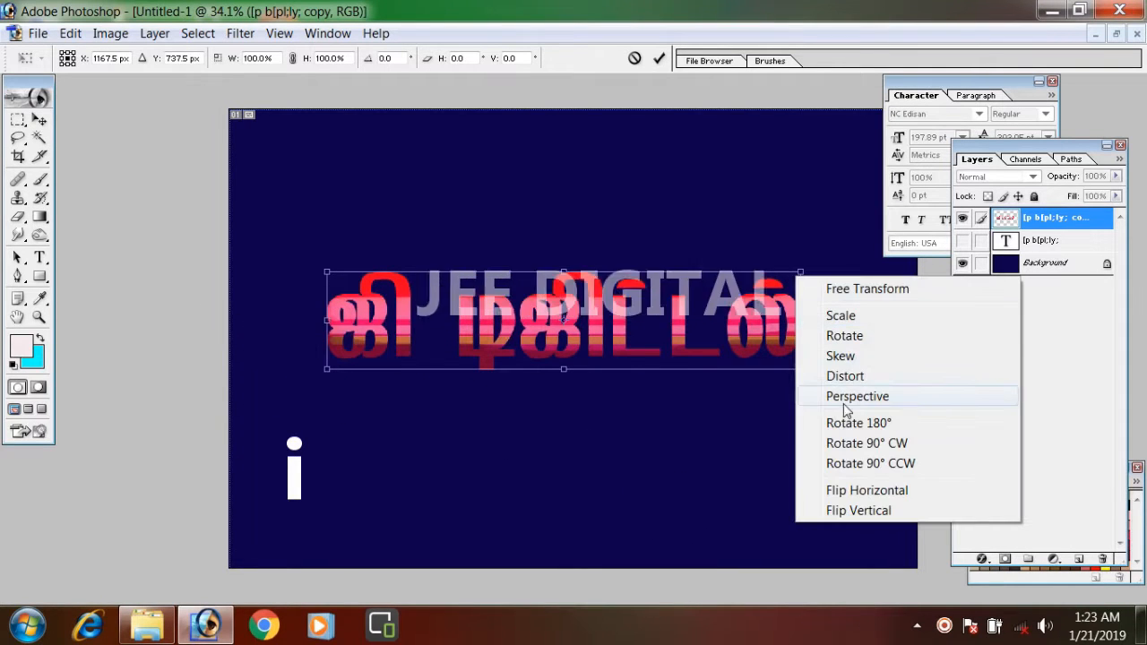
left_click(844, 376)
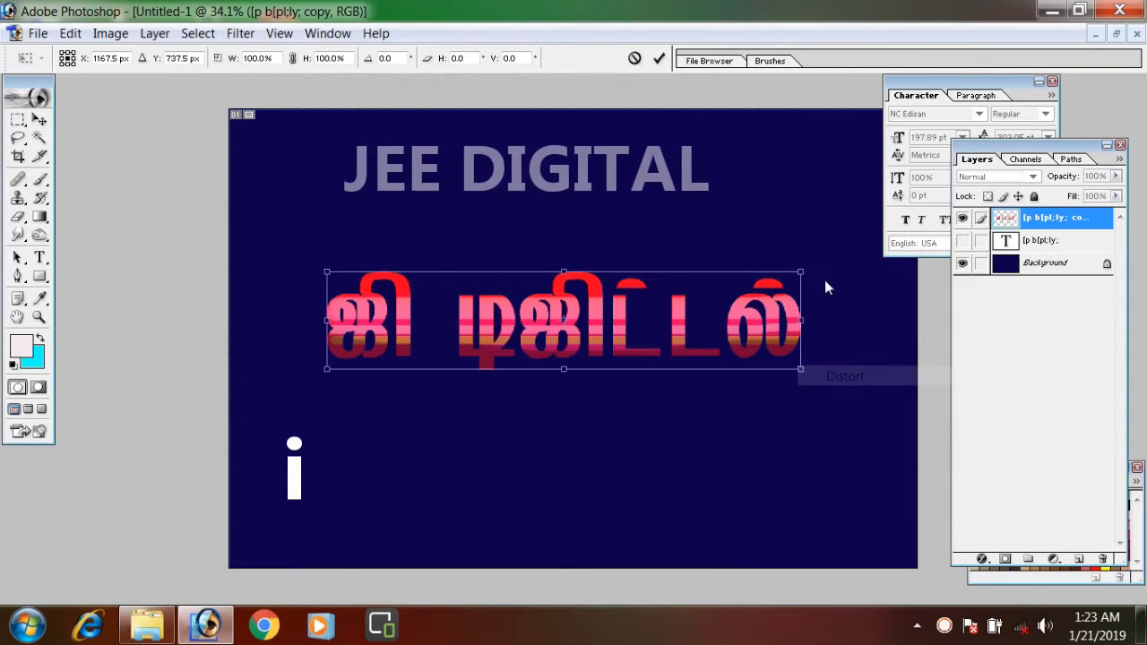
left_click_drag(804, 279, 727, 197)
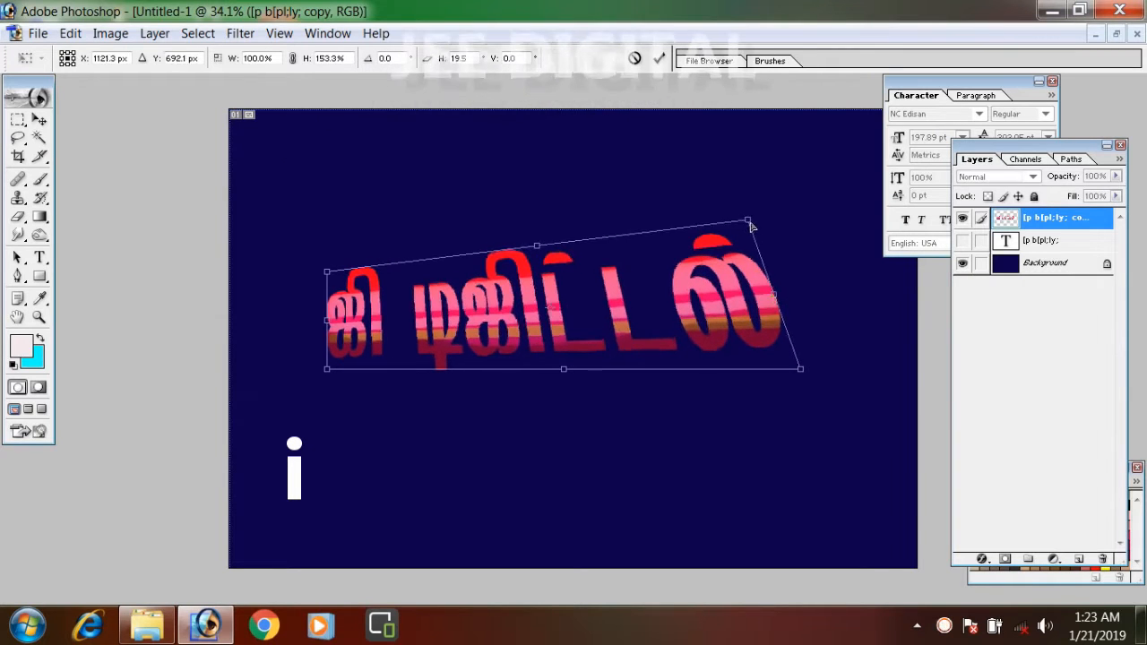
left_click_drag(804, 376, 731, 260)
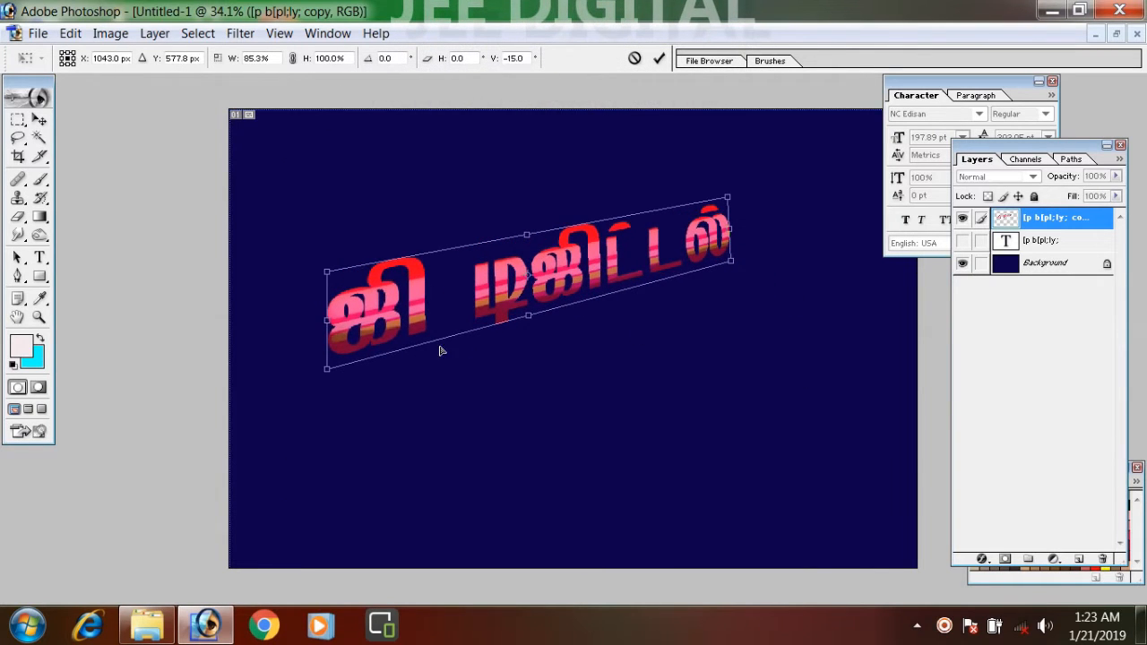
left_click_drag(327, 371, 341, 438)
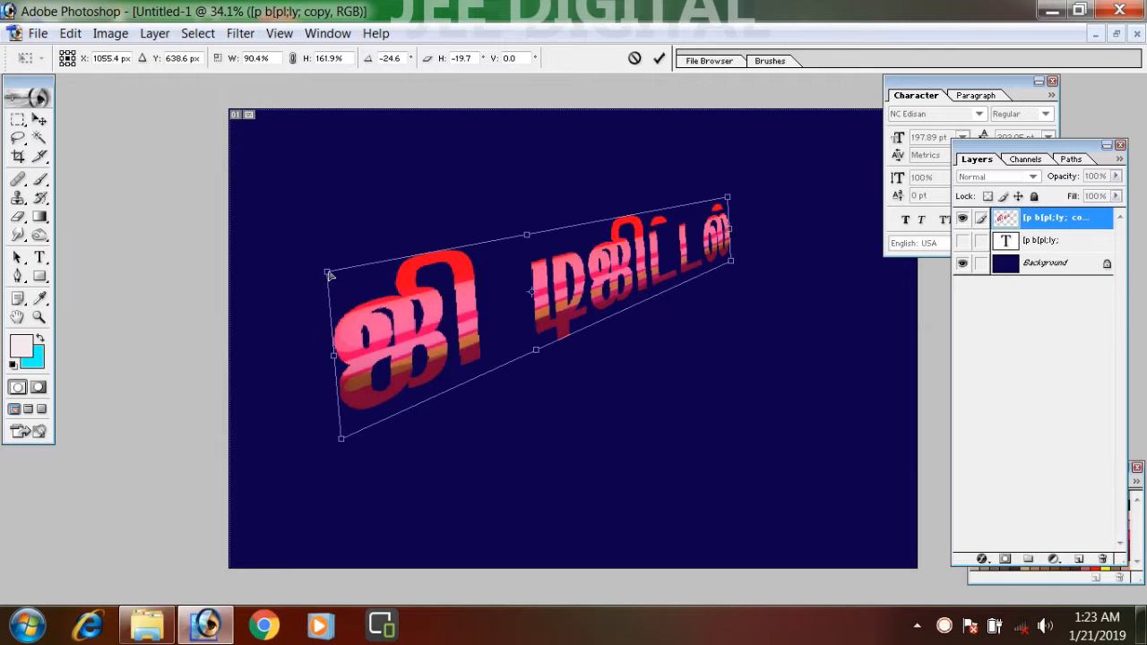
Step: Refine the distortion corner by corner so the lettering slopes up to the right with backward-leaning letters, stretch its right end outward, and apply it
left_click_drag(329, 274, 299, 279)
left_click_drag(722, 203, 638, 202)
left_click_drag(731, 261, 695, 294)
left_click_drag(633, 197, 645, 226)
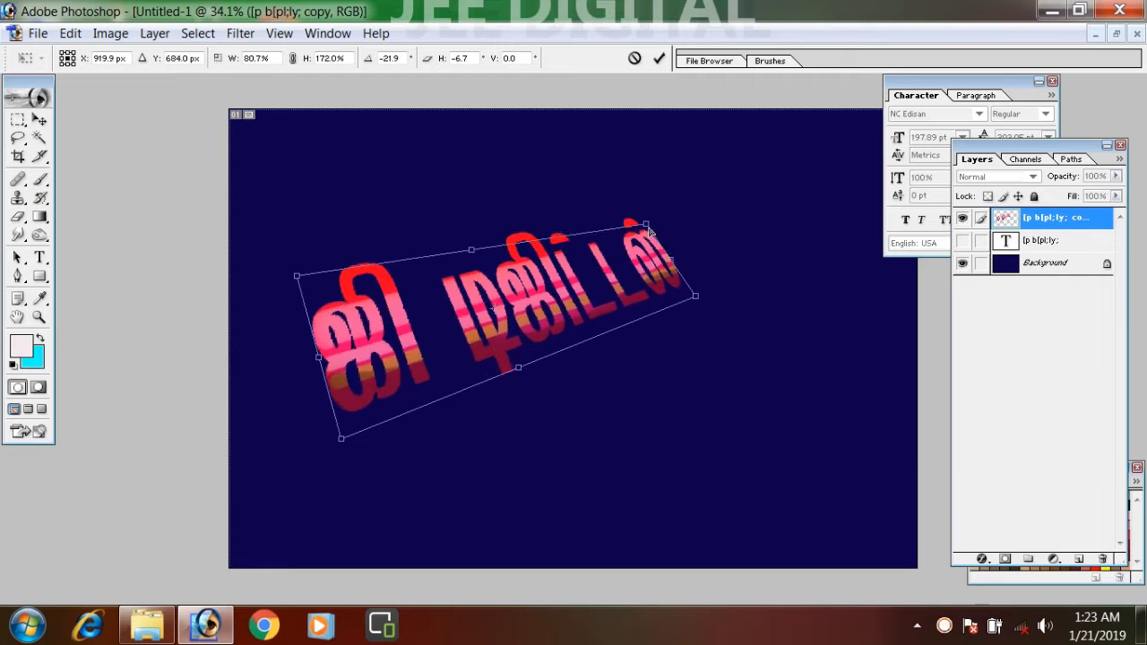
left_click_drag(299, 278, 284, 326)
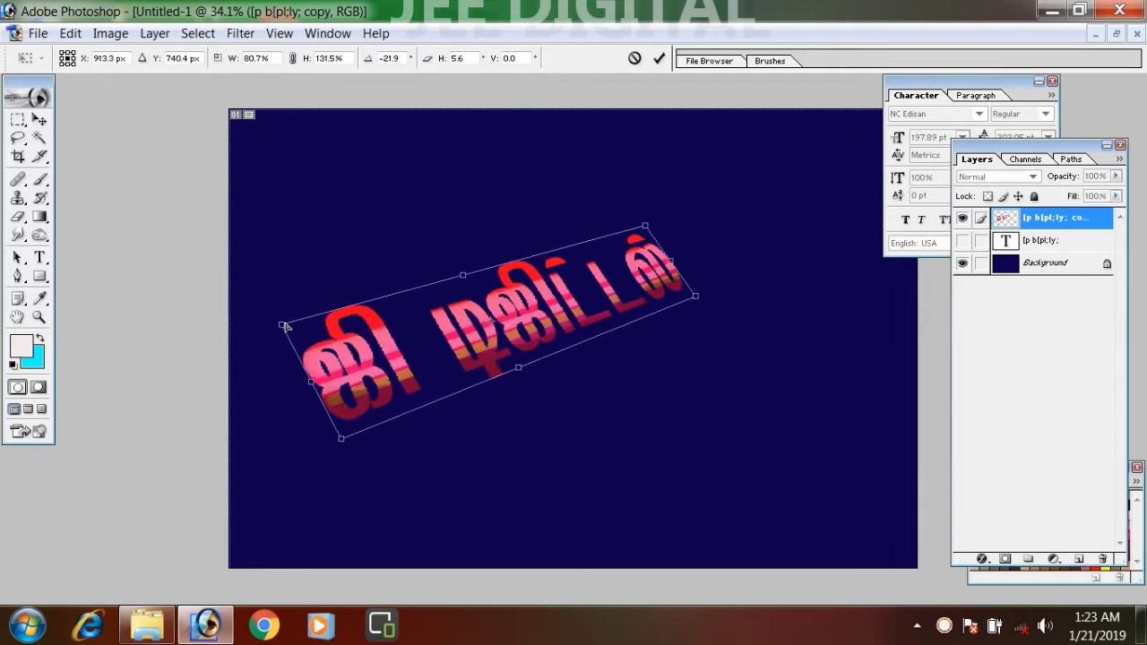
left_click_drag(645, 229, 650, 211)
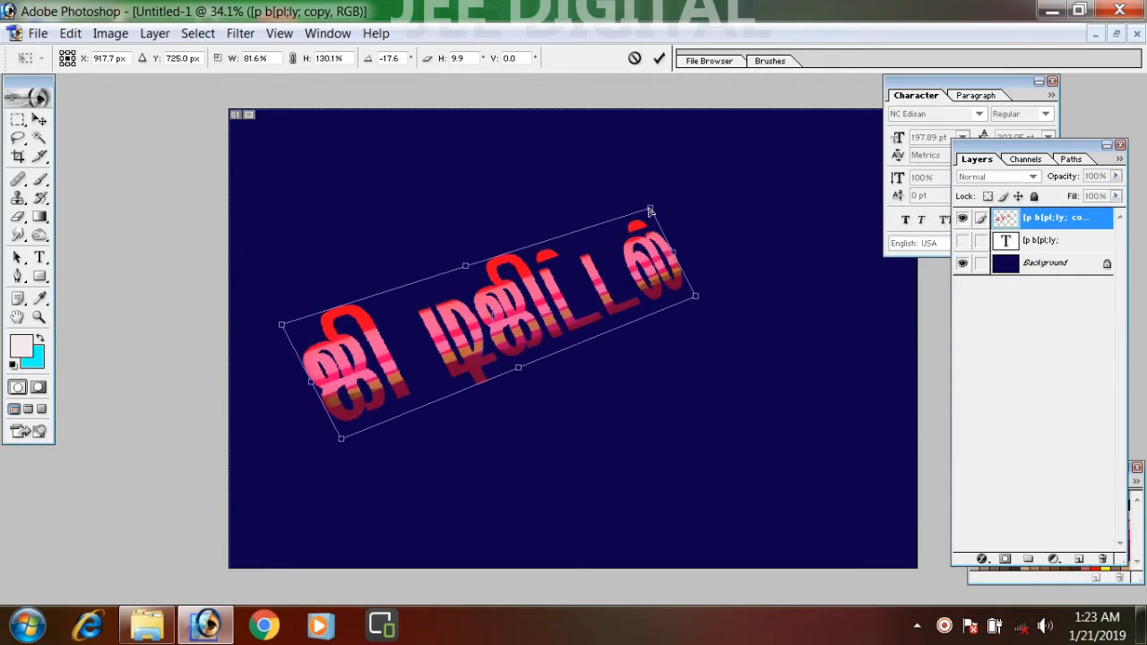
left_click_drag(282, 326, 281, 317)
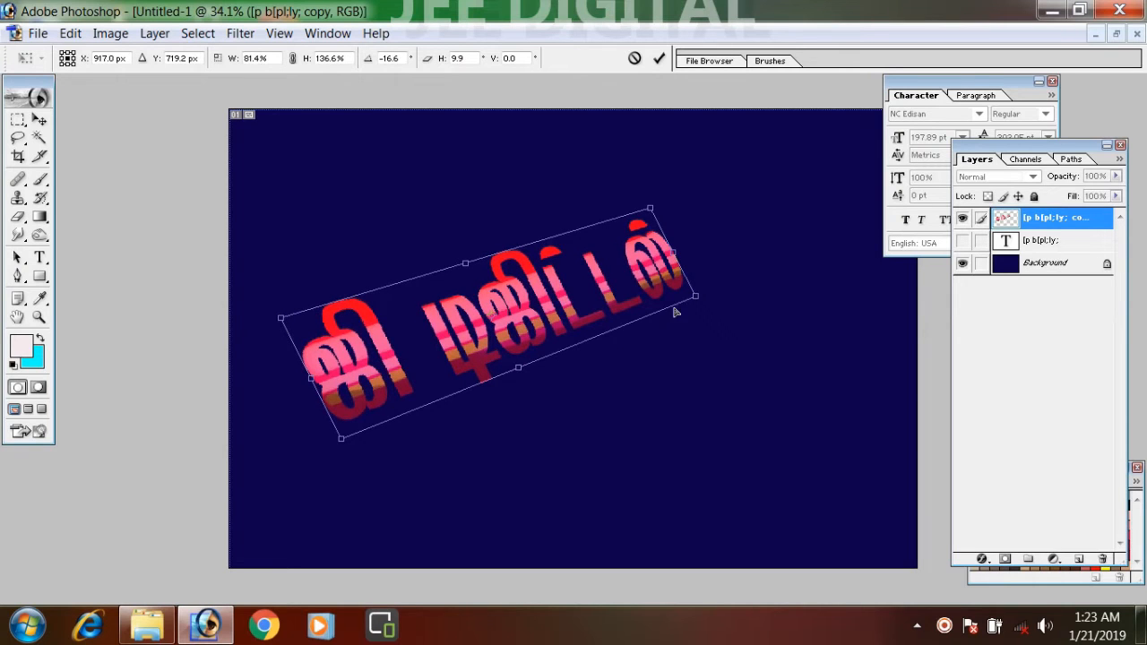
left_click_drag(673, 258, 704, 240)
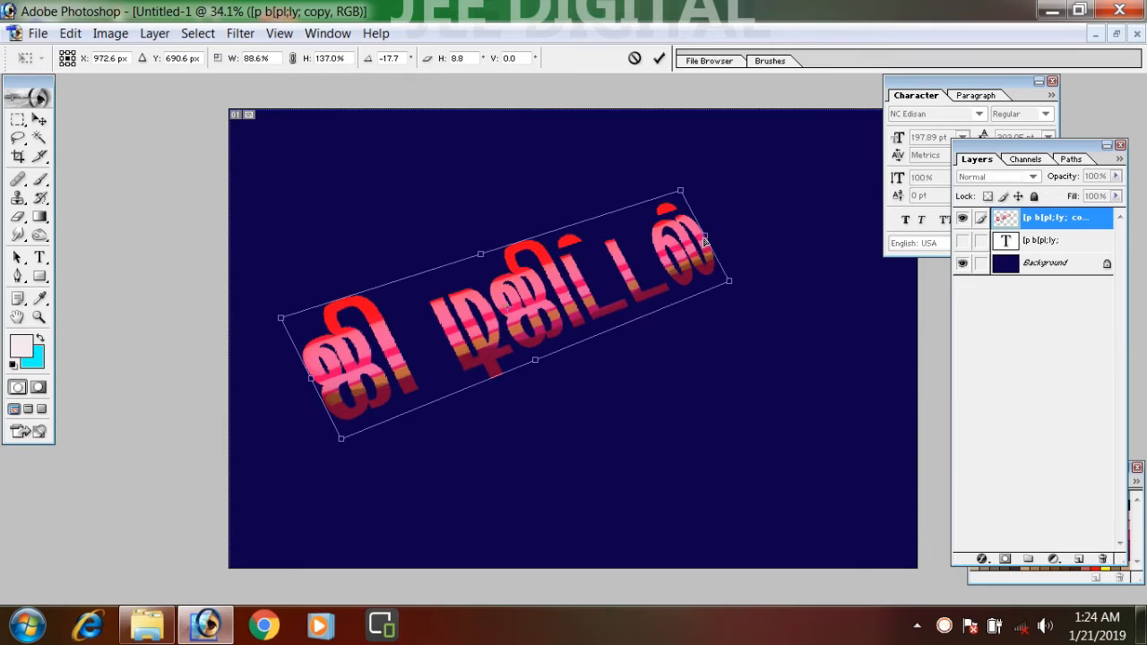
key("Return")
scroll(646, 294, "up", 3)
scroll(647, 294, "down", 3)
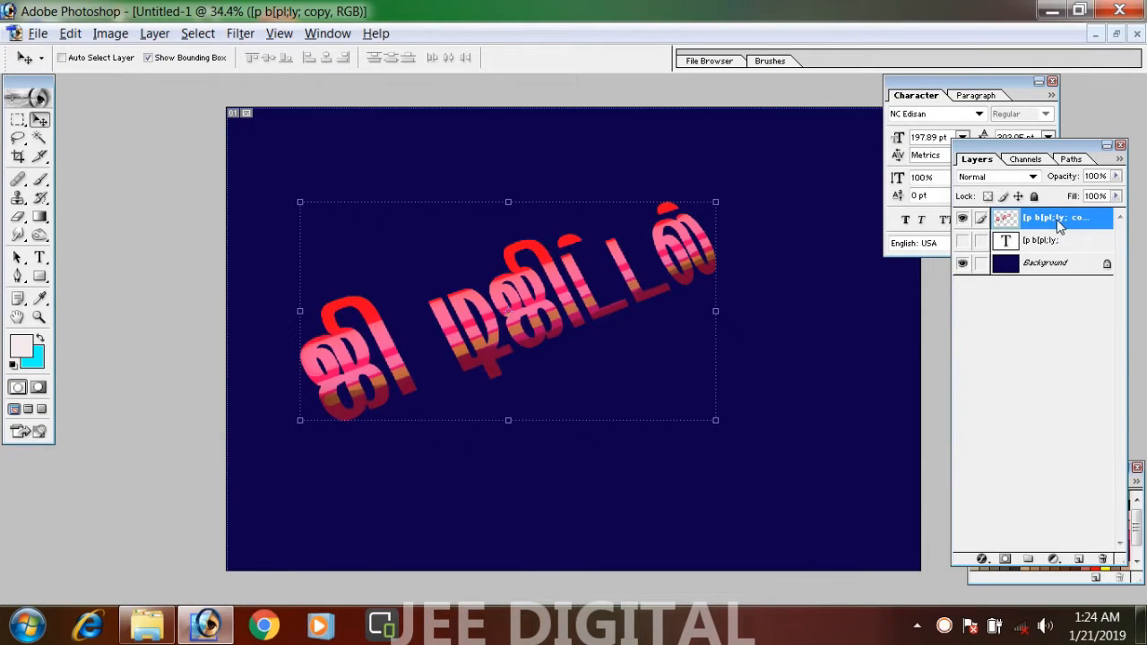
key("Return")
Step: Add a Smooth Inner Bevel to the lettering layer with Bevel and Emboss, using 121% depth and 9 px size
double_click(1075, 217)
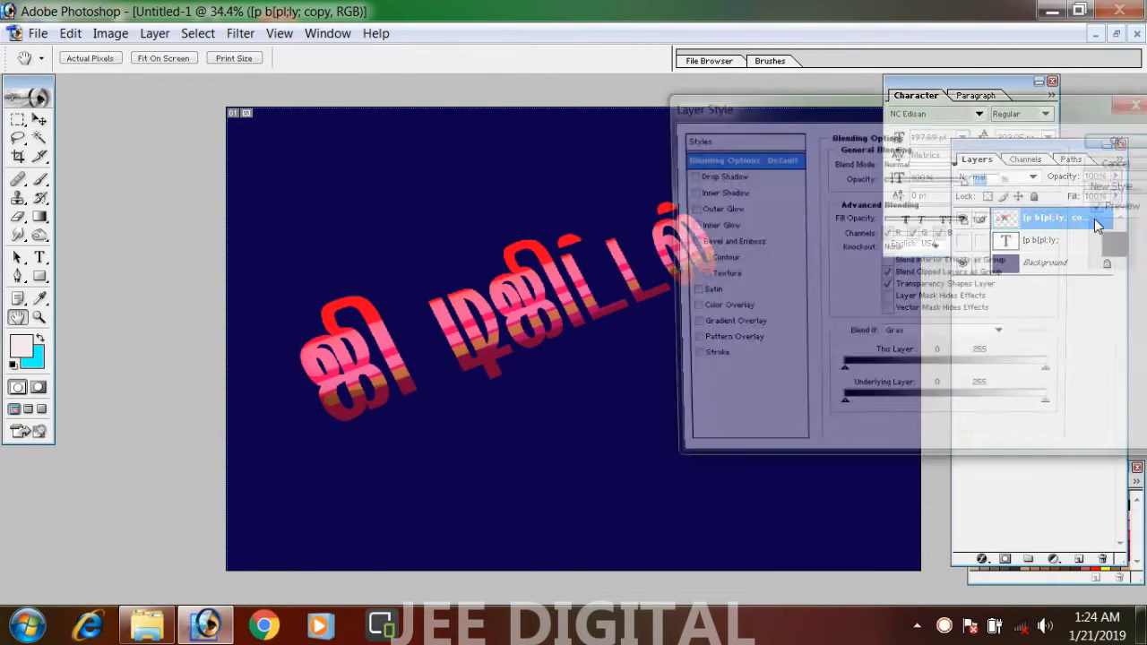
left_click(759, 243)
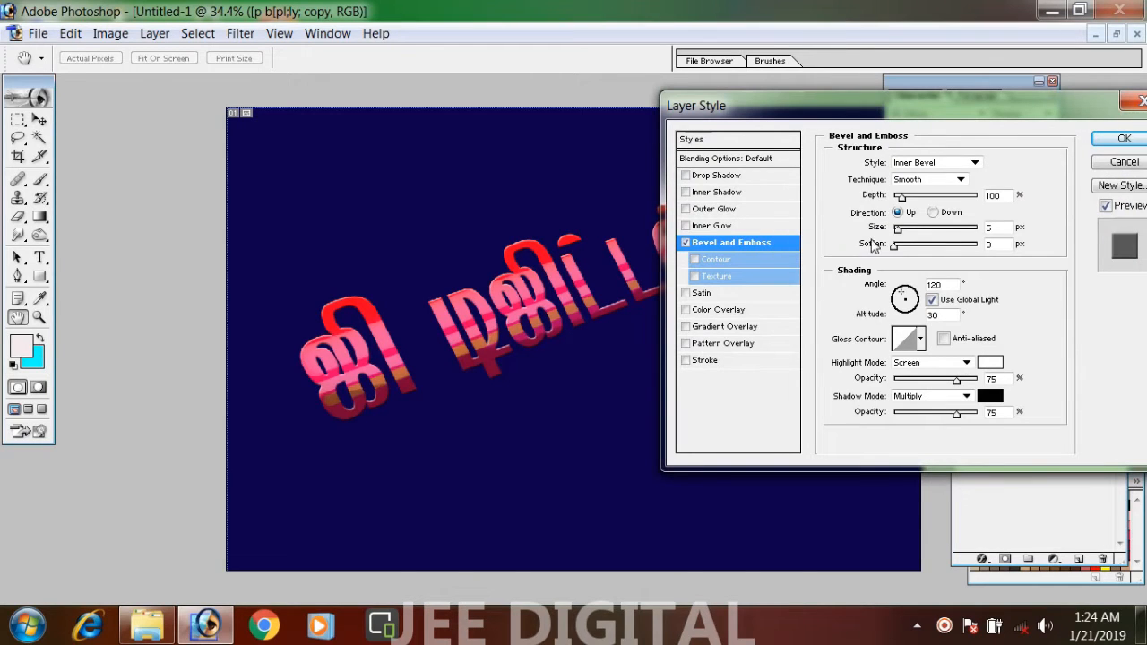
left_click(938, 180)
left_click(942, 180)
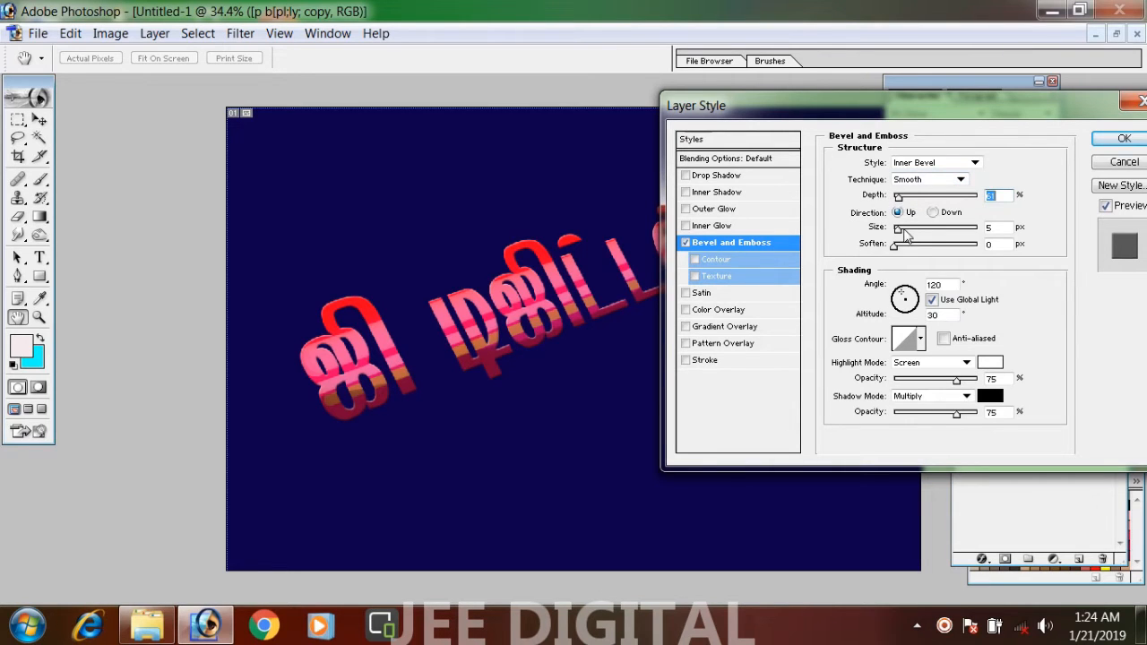
left_click_drag(908, 228, 901, 226)
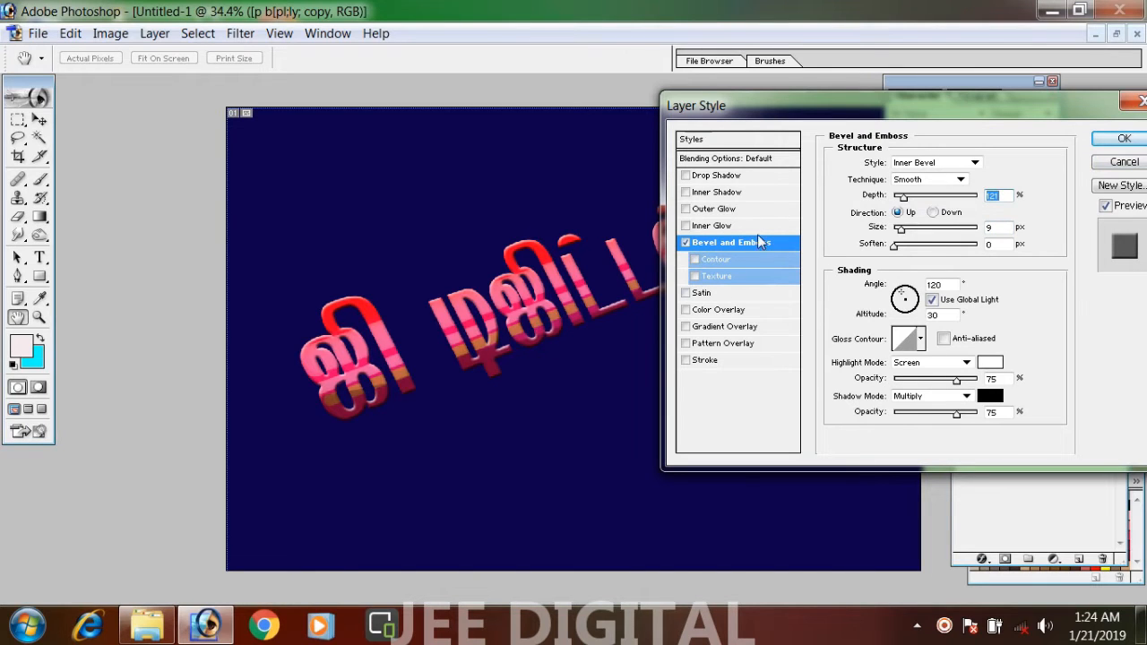
left_click(1118, 140)
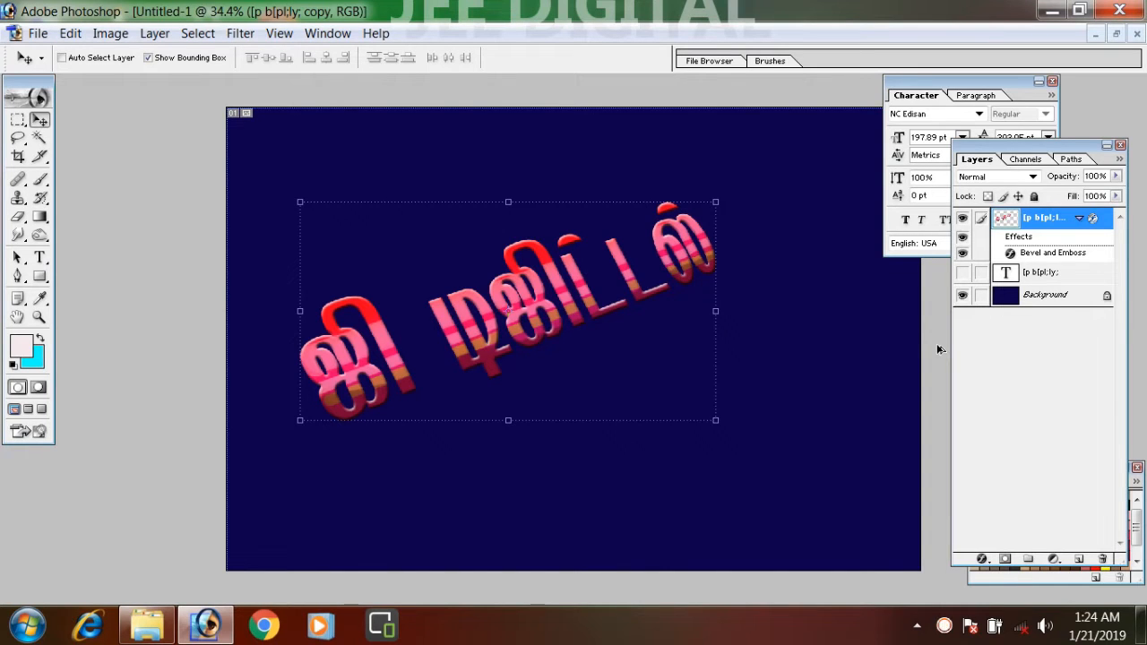
Step: Stack many duplicates of the beveled lettering, each offset slightly up and to the right, to build a thick 3D extrusion
key("ctrl+alt+shift+t")
key("ctrl+alt+shift+t")
key("ctrl+alt+shift+t")
key("ctrl+alt+shift+t")
key("ctrl+alt+shift+t")
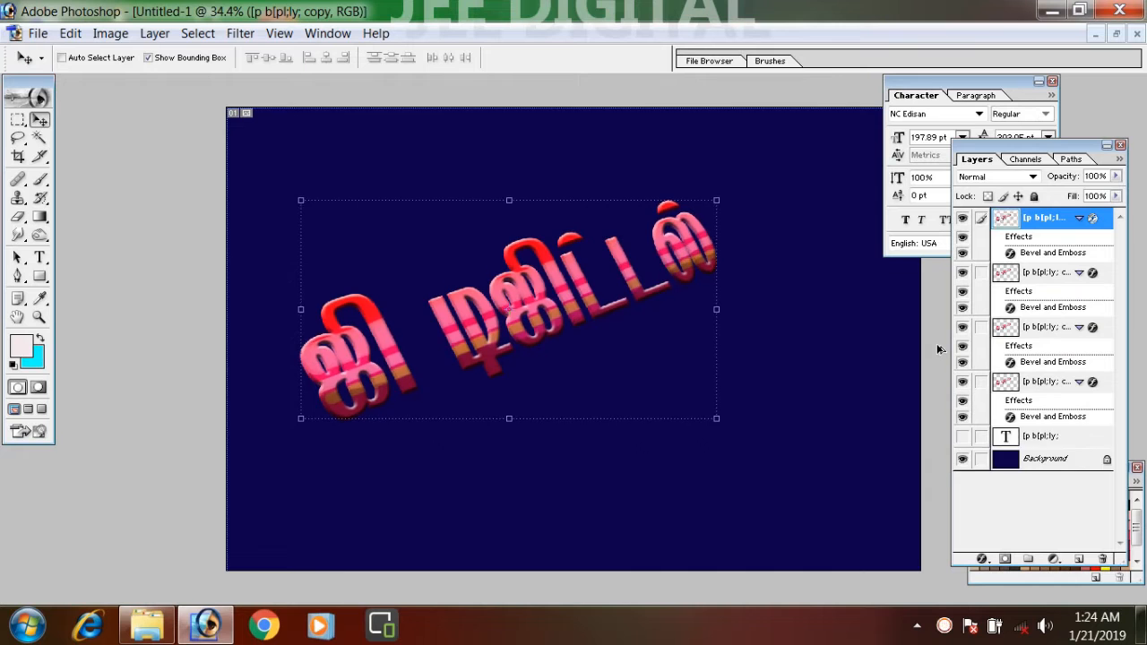
key("ctrl+alt+shift+t")
key("ctrl+alt+shift+t")
key("ctrl+alt+shift+t")
key("ctrl+alt+shift+t")
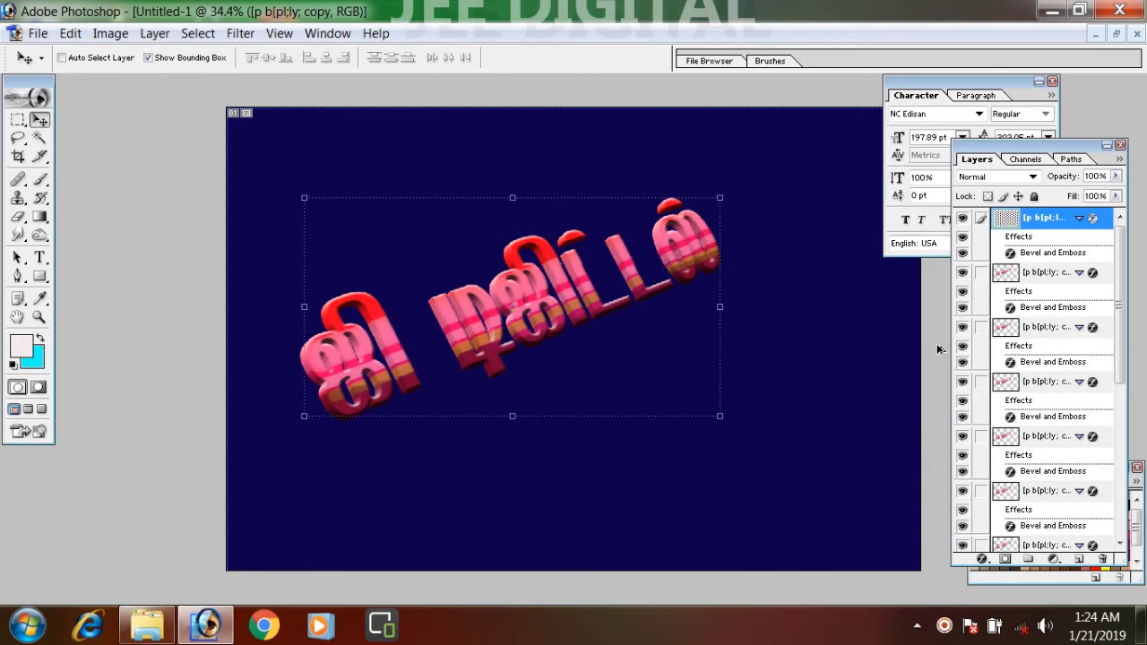
key("ctrl+alt+shift+t")
key("ctrl+alt+shift+t")
key("ctrl+alt+shift+t")
key("ctrl+alt+shift+t")
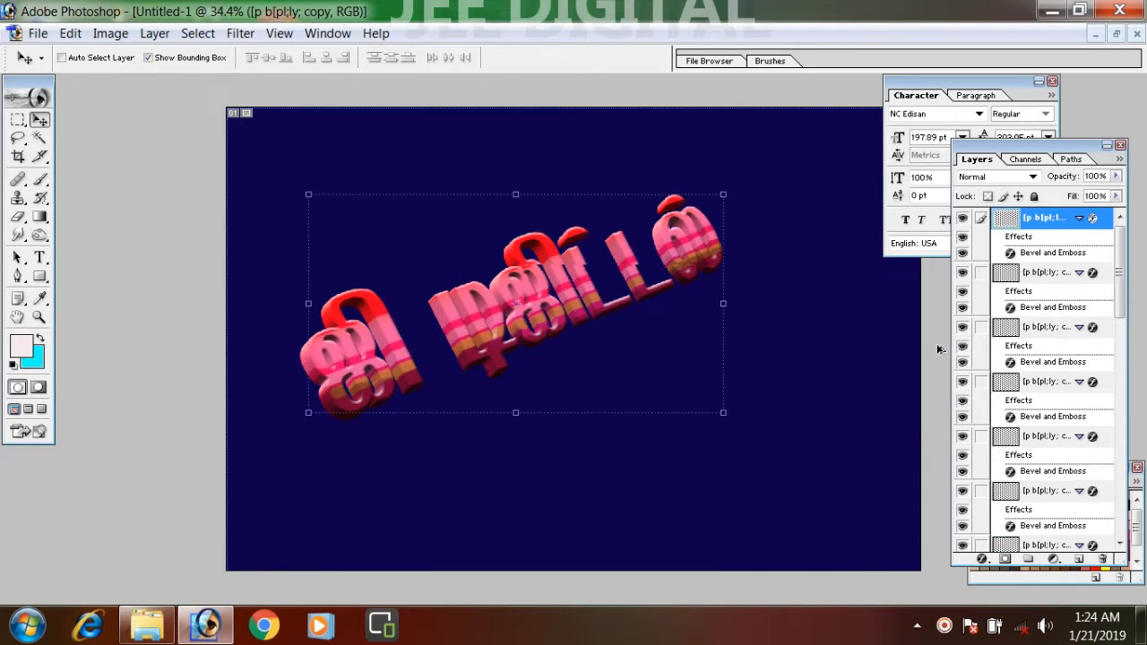
key("ctrl+alt+shift+t")
key("ctrl+alt+shift+t")
key("ctrl+alt+shift+t")
key("ctrl+alt+shift+t")
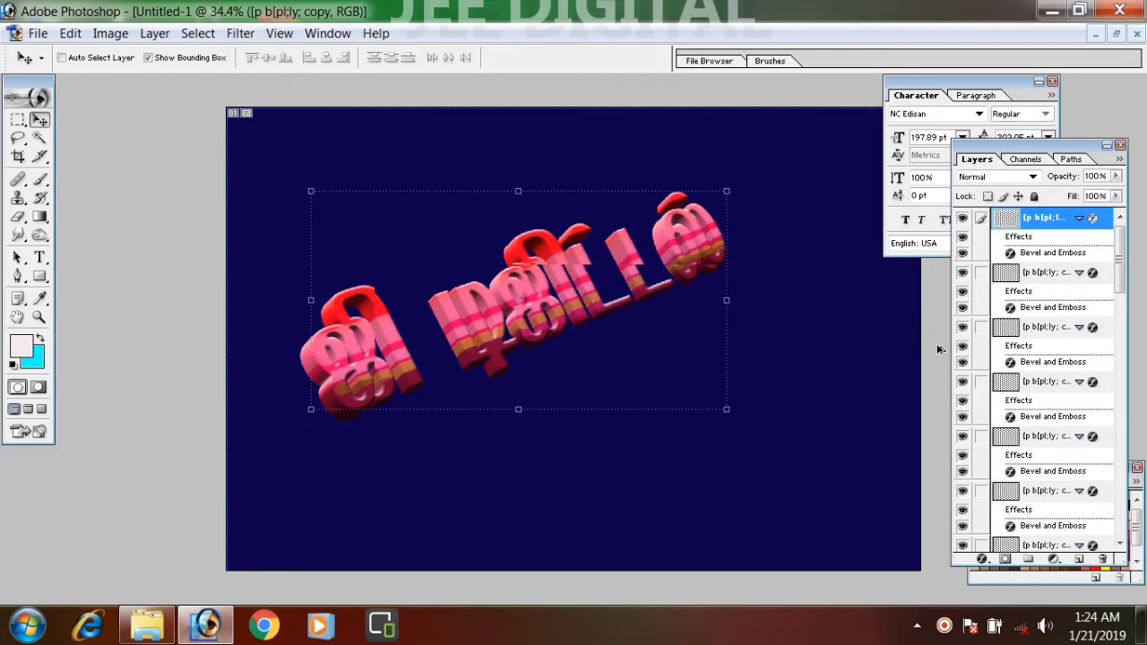
key("ctrl+alt+shift+t")
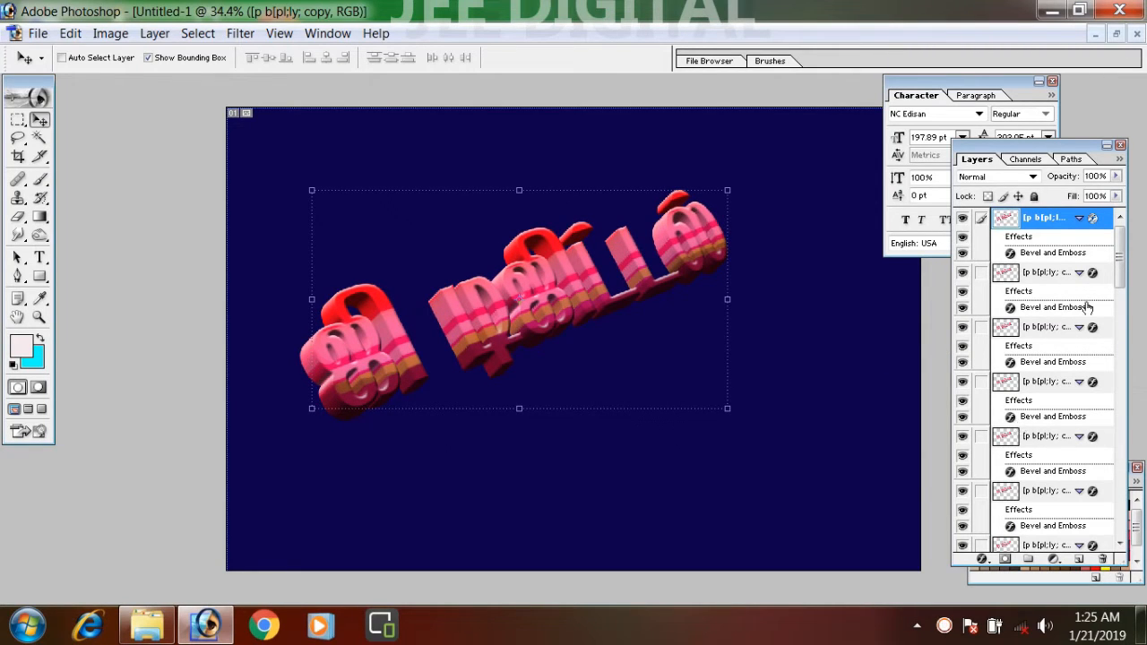
Step: Select the original text layer above the Background and check it by showing it briefly, leaving it hidden
left_click_drag(1118, 274, 1125, 549)
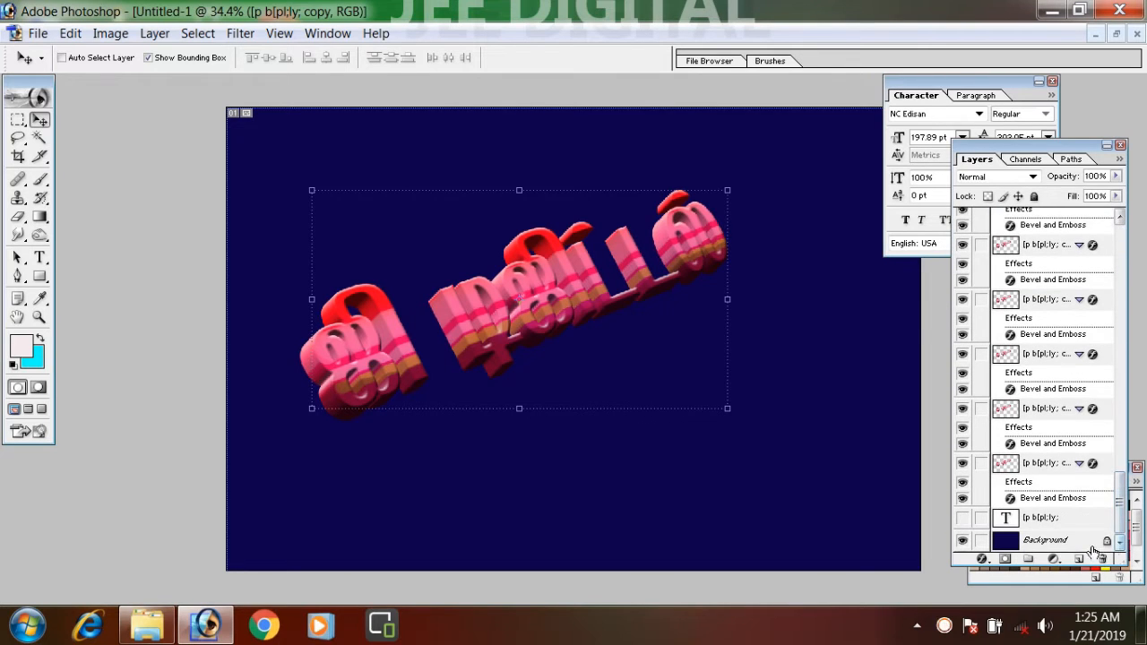
left_click(1046, 540)
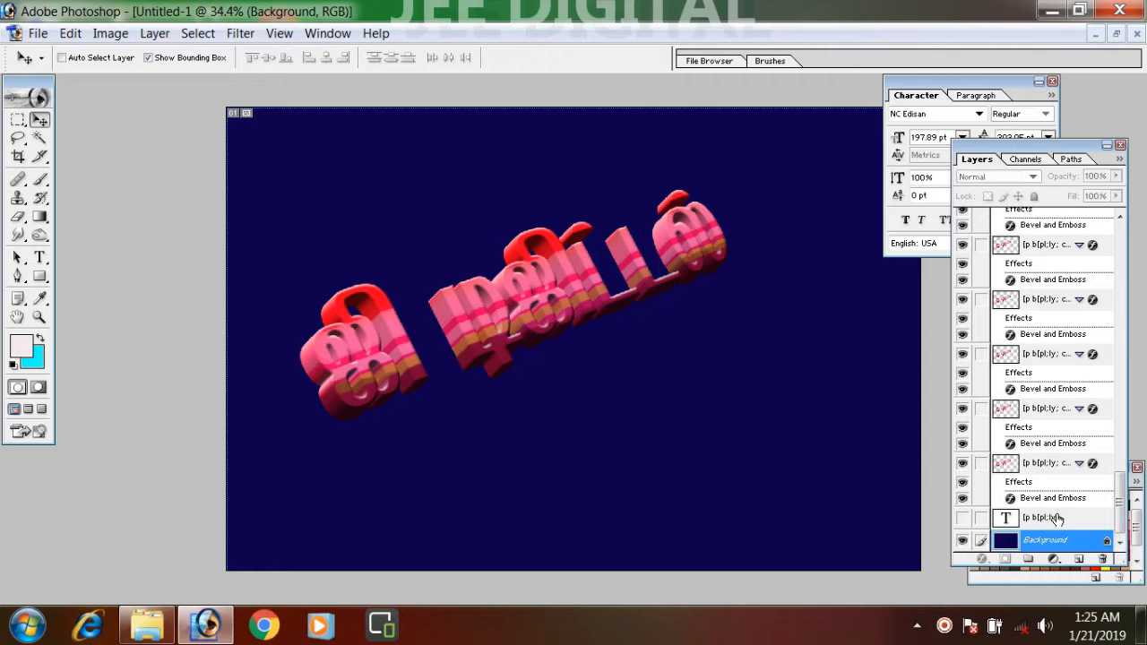
left_click(1057, 518)
left_click(963, 518)
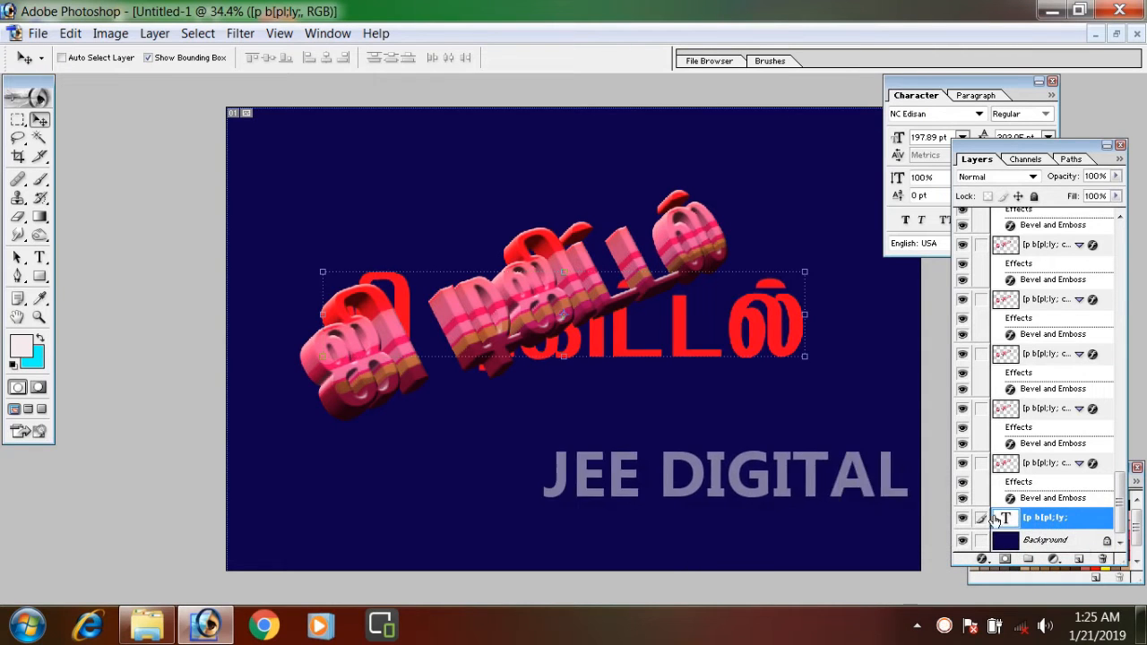
left_click(962, 518)
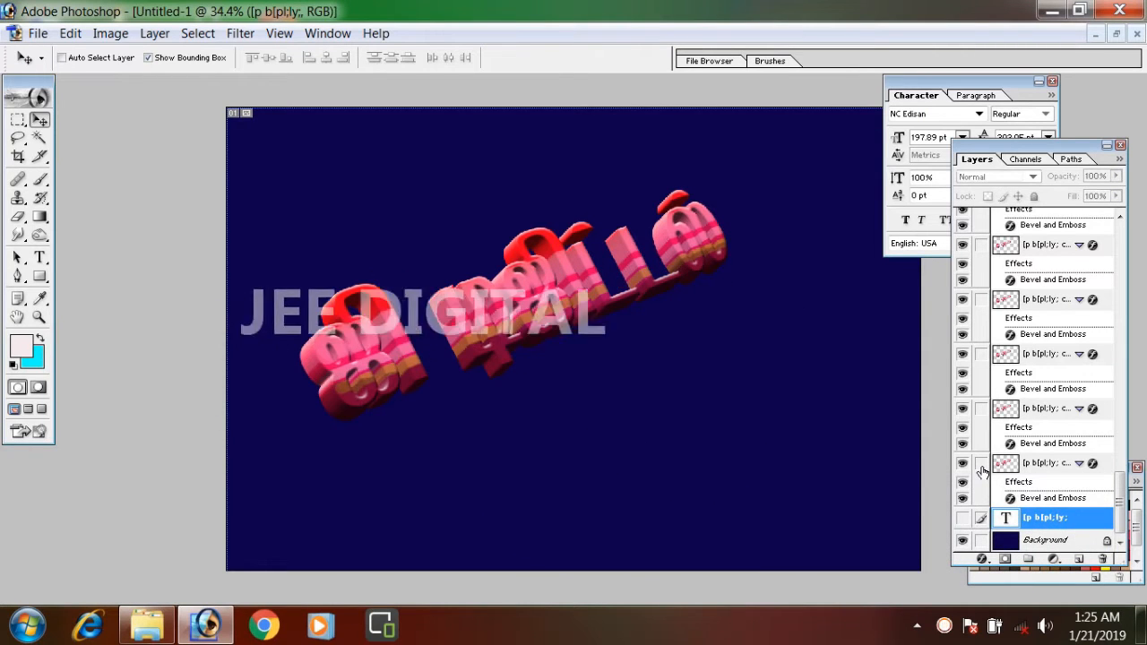
Step: Link every beveled copy except the topmost one to the selected original text layer
left_click(982, 467)
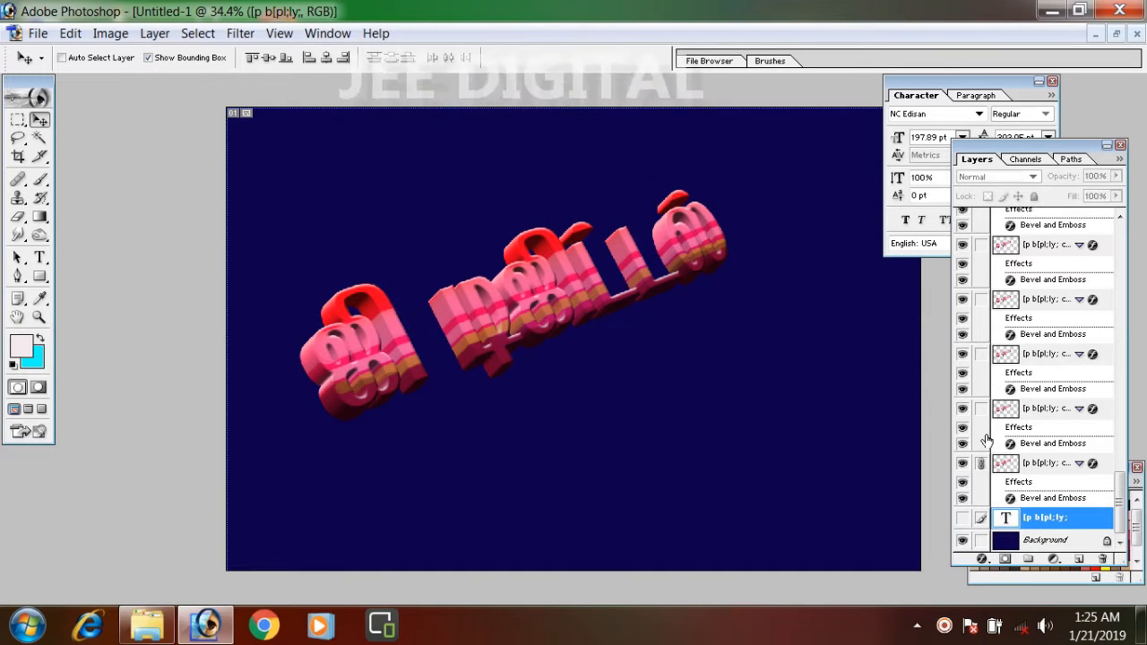
left_click_drag(982, 410, 975, 183)
key("F7")
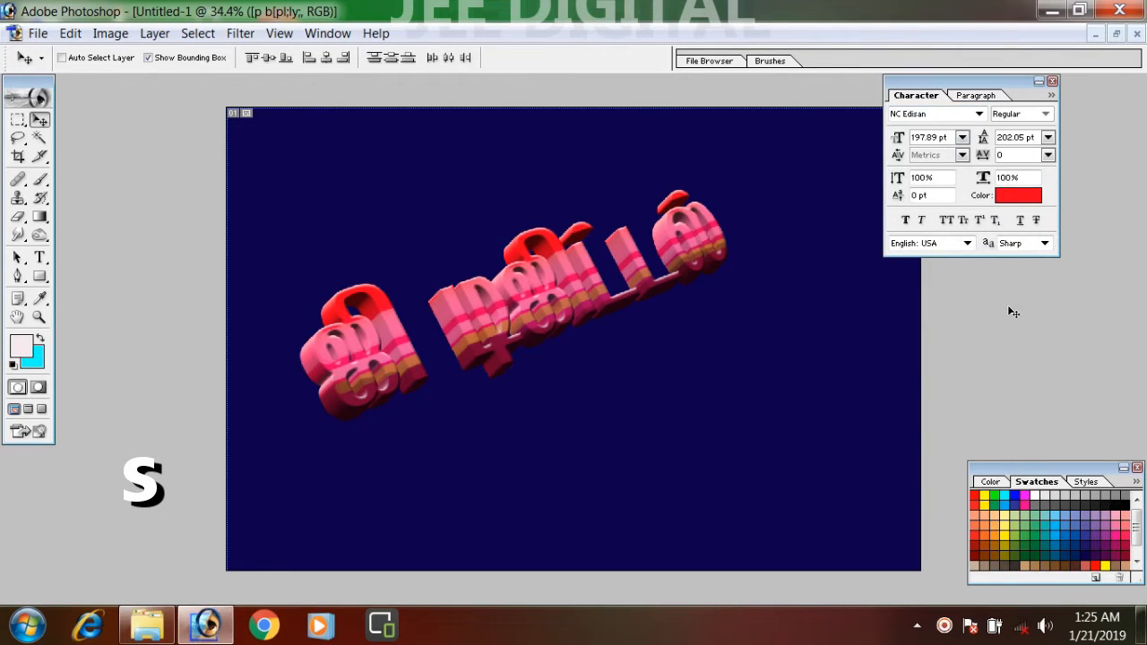
key("F7")
left_click_drag(1125, 259, 1119, 216)
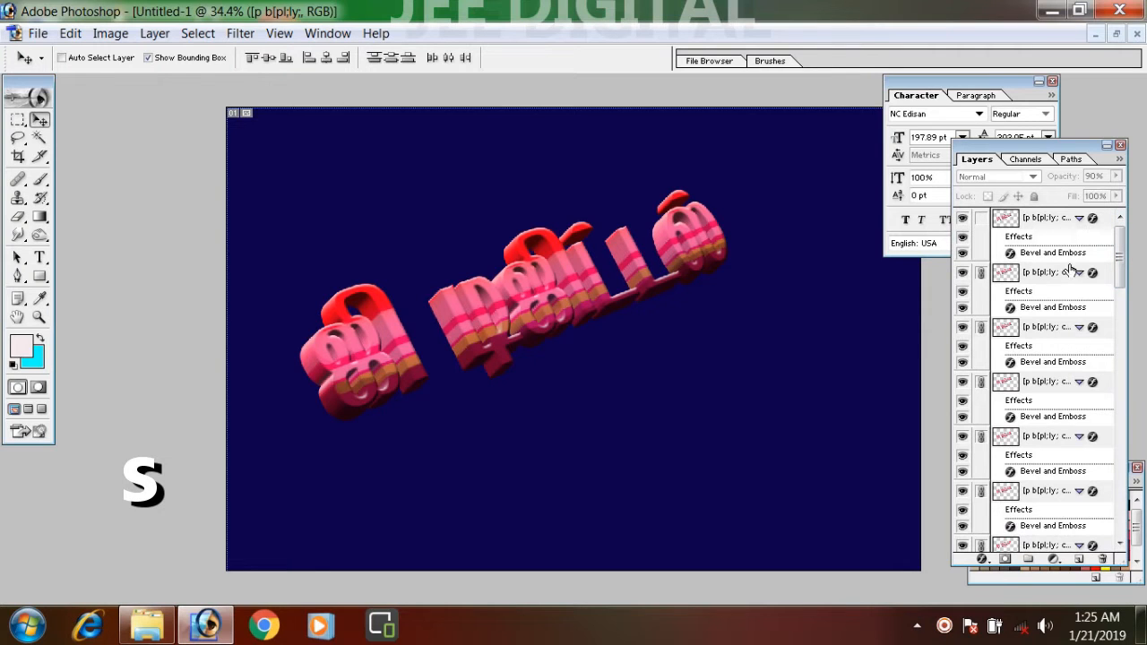
Step: Merge the linked lettering copies into a single extrusion layer beneath the separate top lettering layer
left_click_drag(1120, 272, 1124, 524)
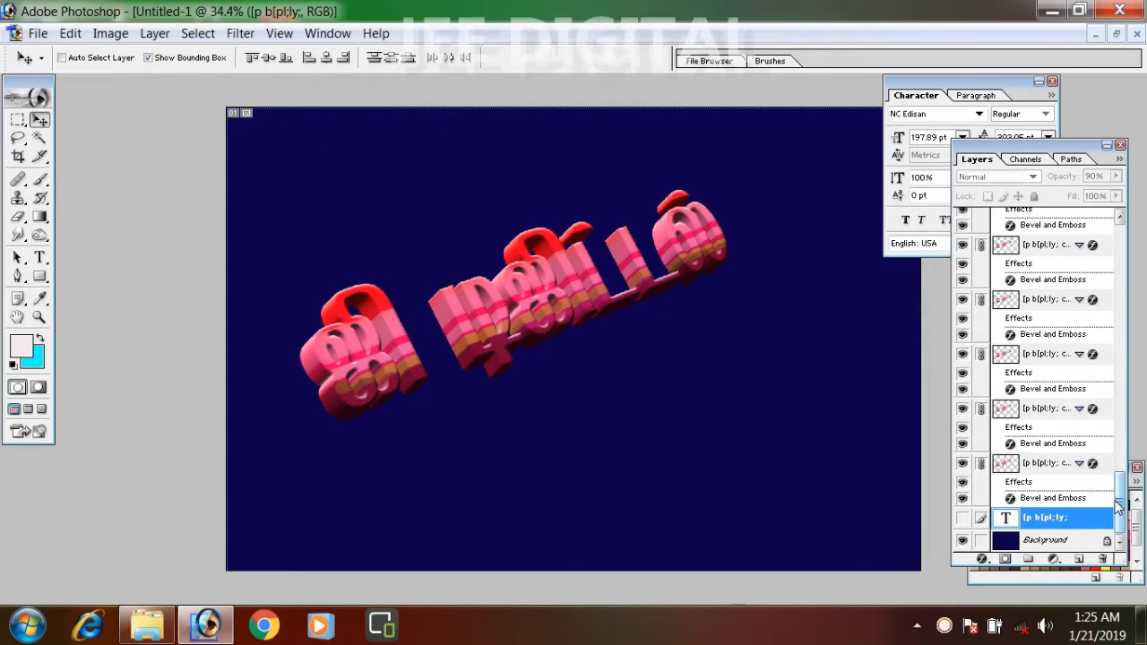
left_click(1078, 463)
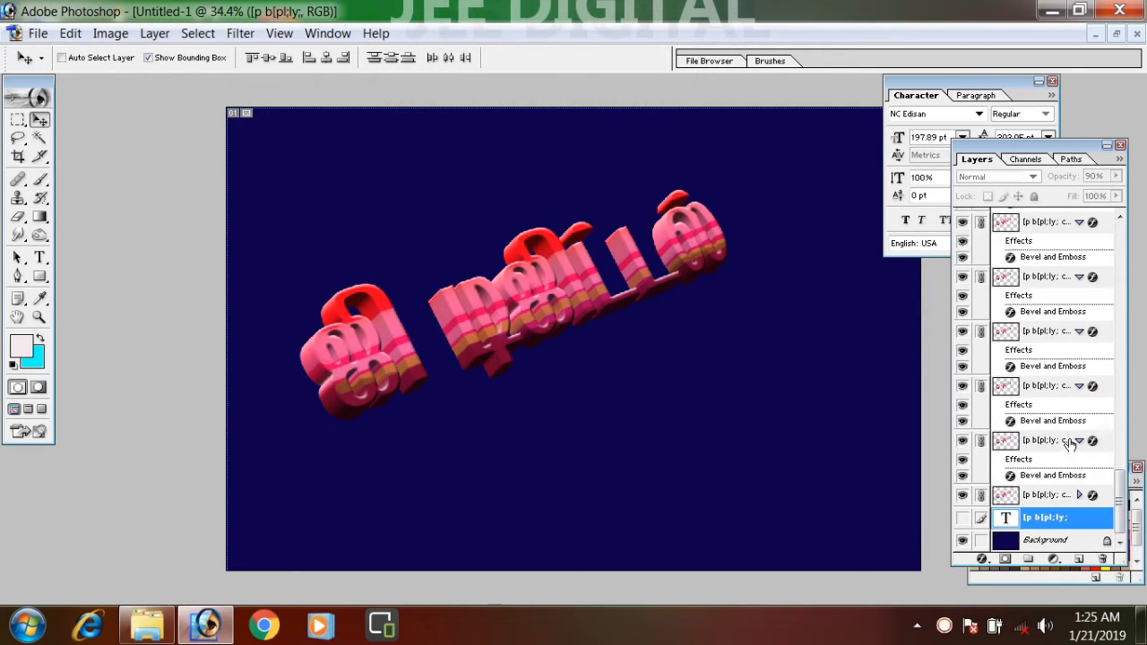
left_click(1055, 493)
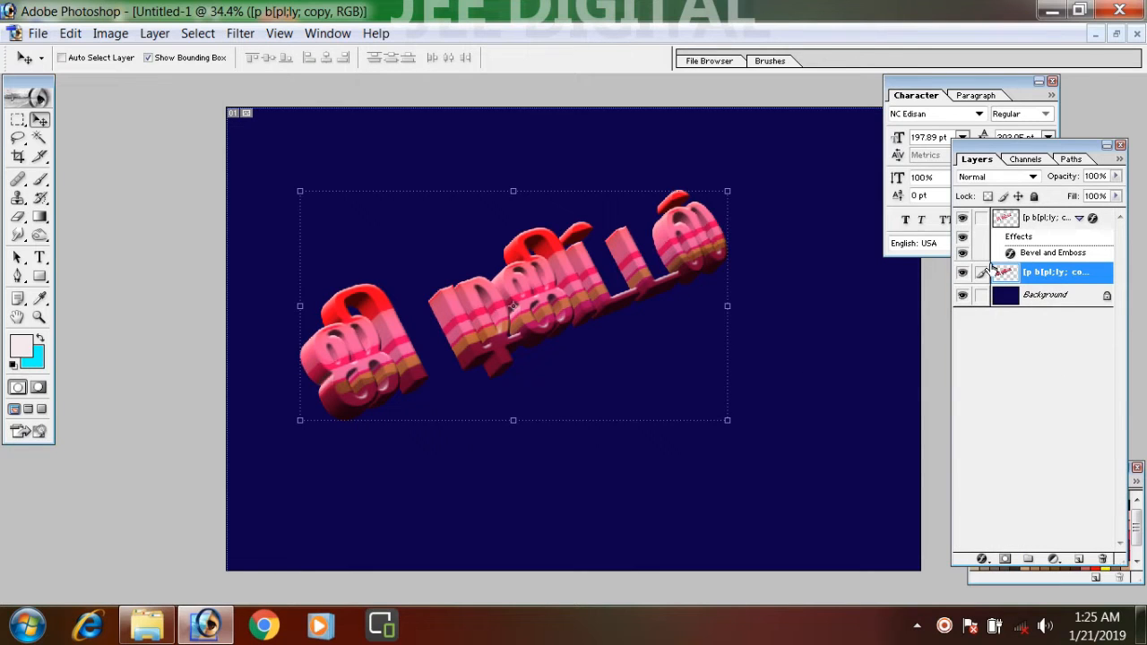
Step: Toggle the merged extrusion layer's visibility to compare it with the separate front lettering, leaving it shown
left_click(962, 276)
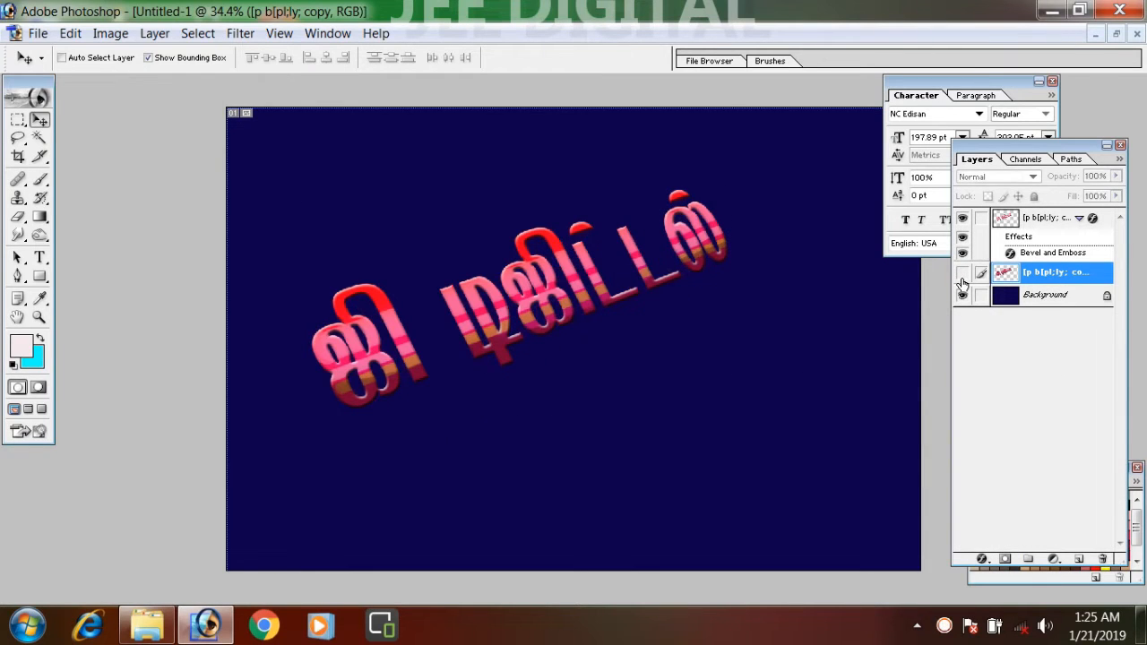
left_click(962, 274)
left_click(962, 273)
left_click(962, 273)
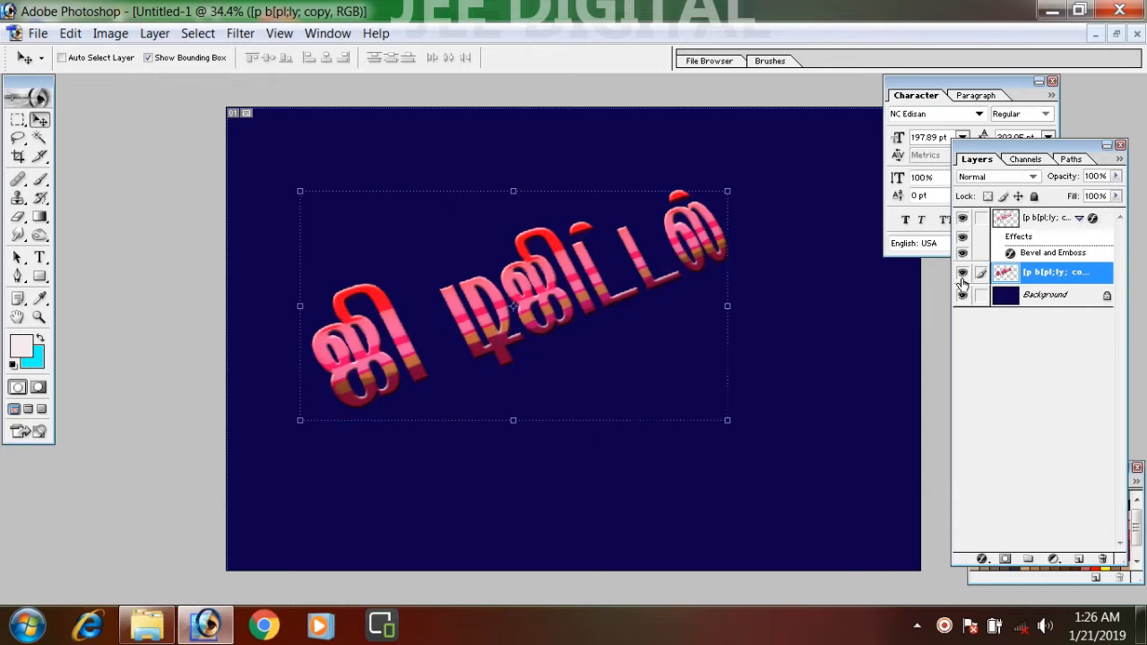
Step: Fill the topmost lettering with the pale pink foreground colour through its own selection, deselect, and compare the layer hidden and shown
left_click(1014, 222)
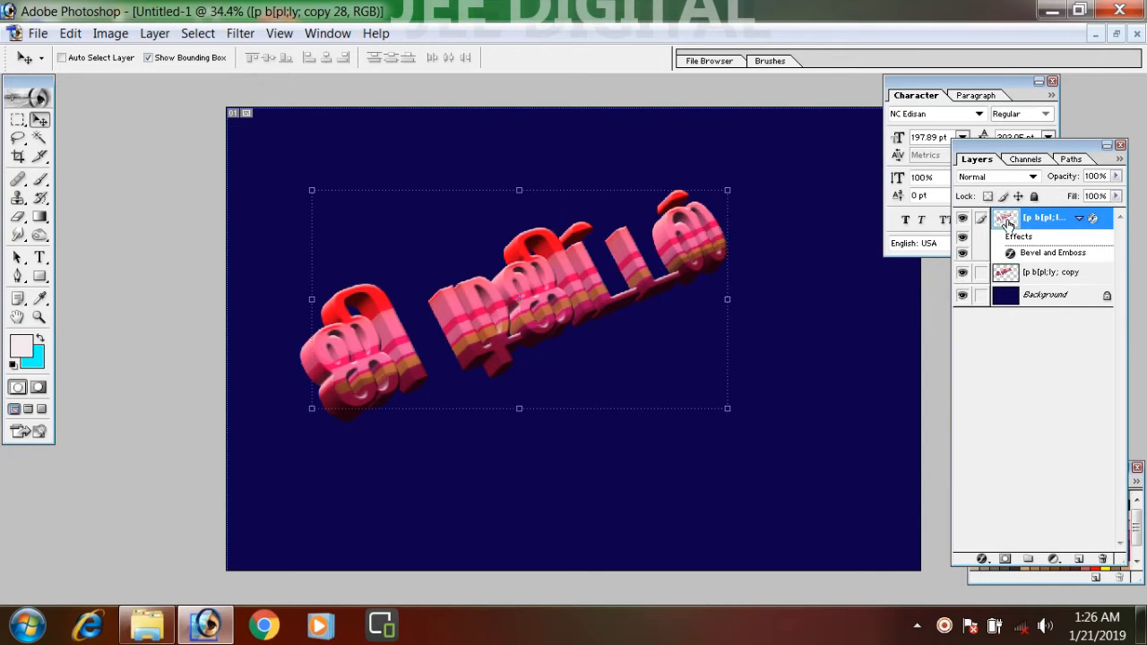
left_click(1006, 222, "ctrl")
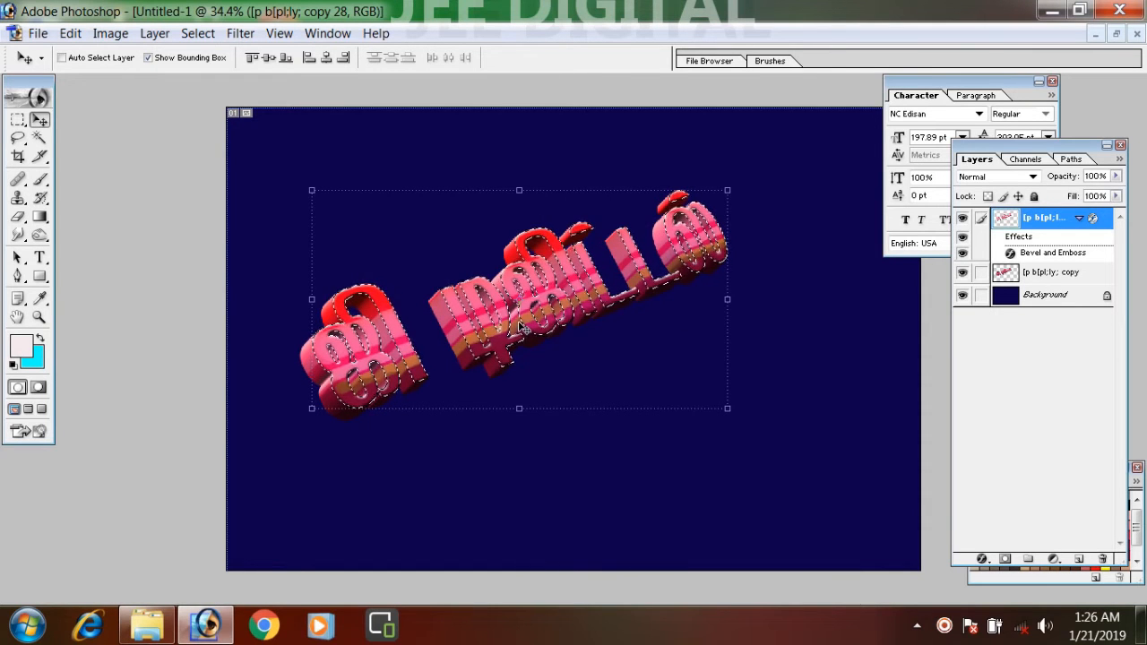
key("alt+BackSpace")
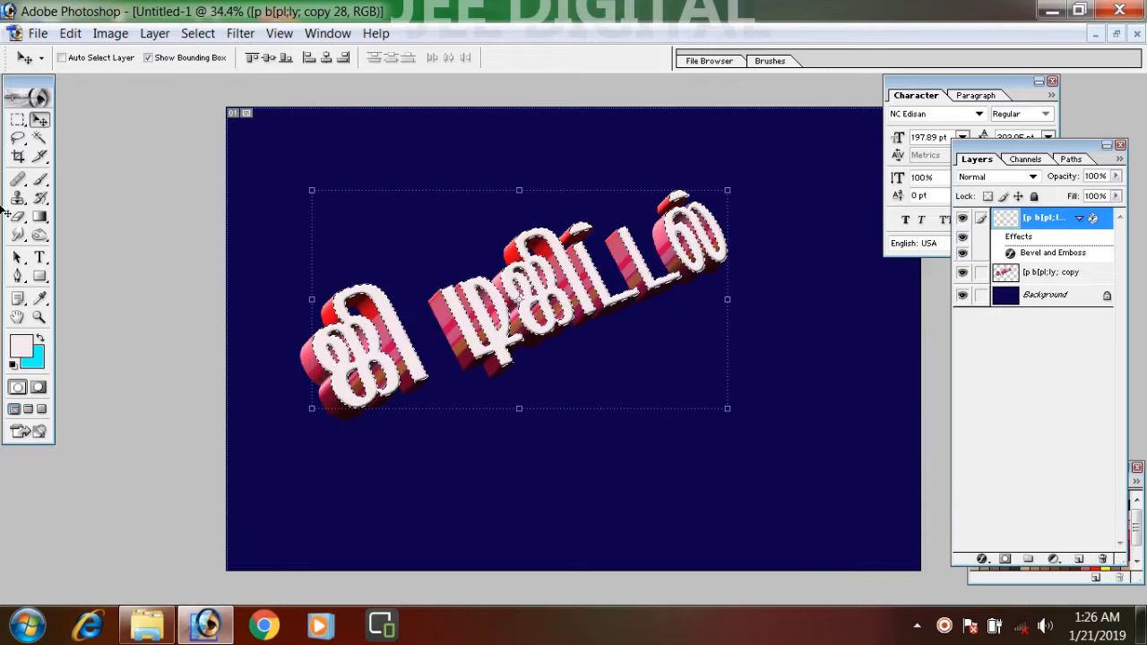
key("ctrl+d")
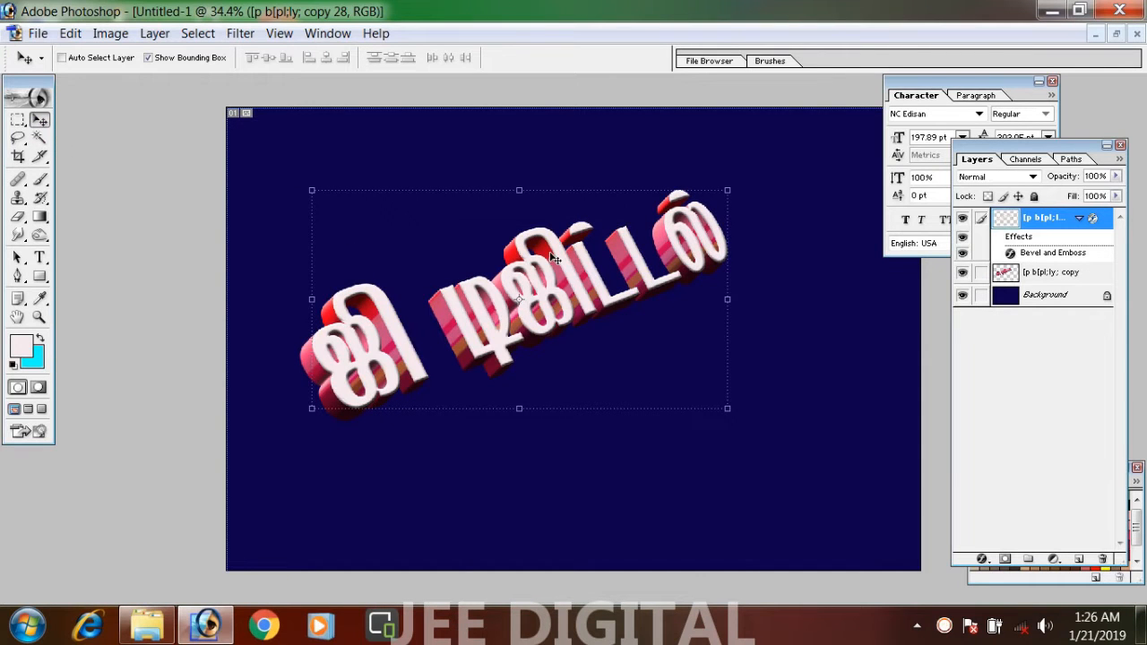
left_click(963, 222)
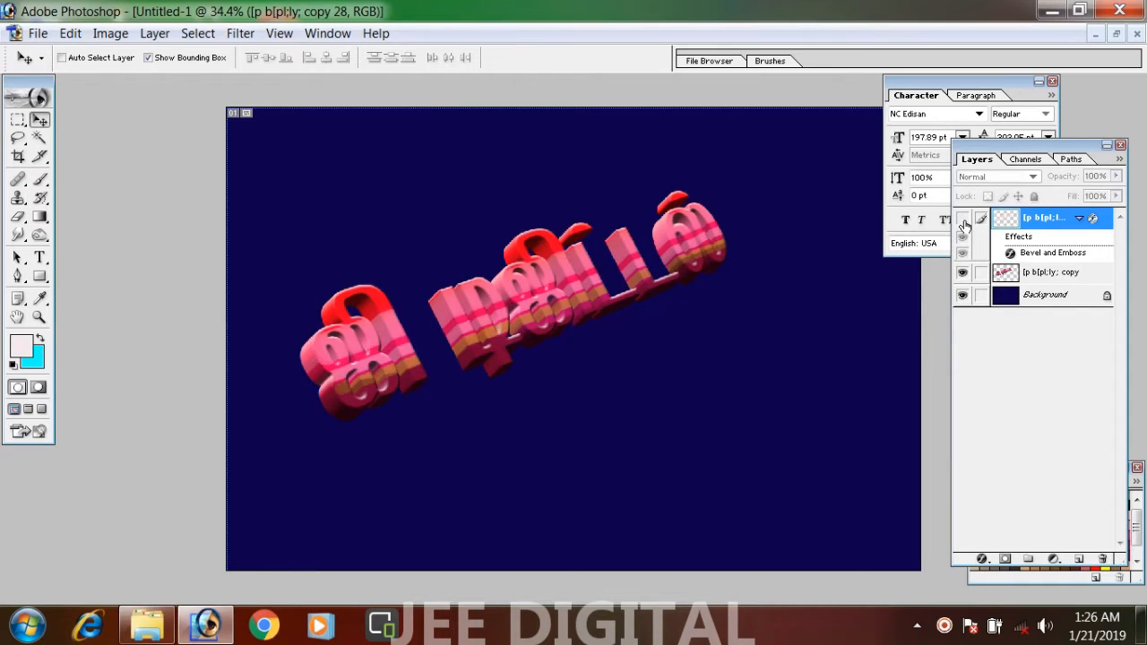
left_click(963, 221)
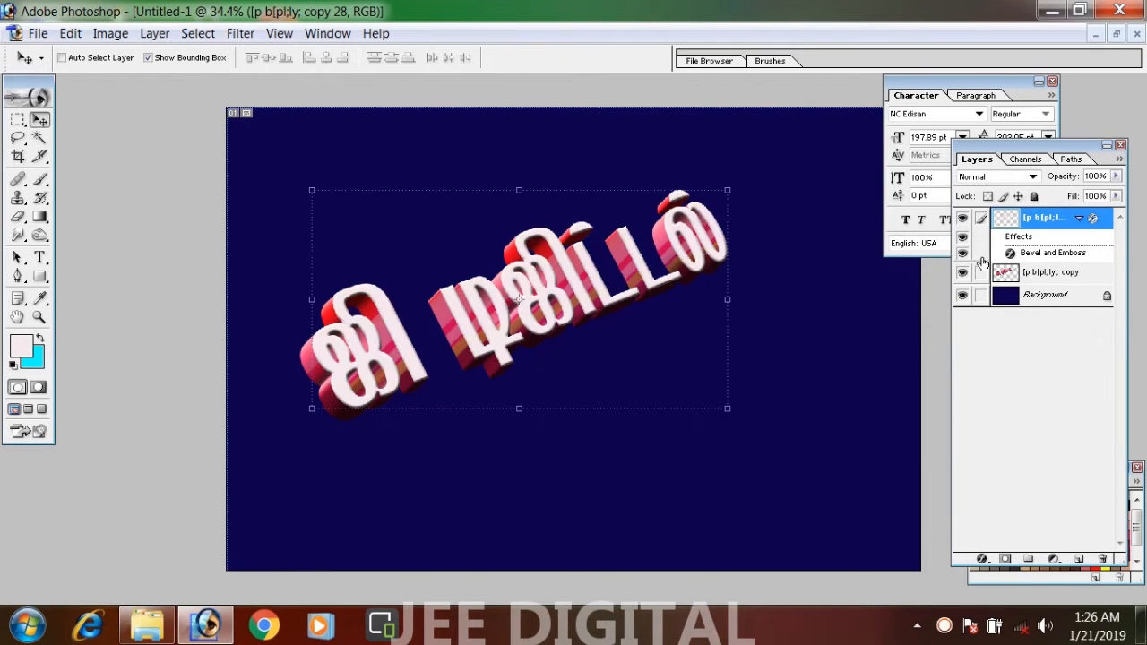
Step: Link the extrusion to the front lettering, move both slightly up and left together, and unlink them
mouse_move(570, 265)
left_mouse_down()
mouse_move(655, 361)
mouse_move(592, 305)
mouse_move(570, 262)
left_mouse_up()
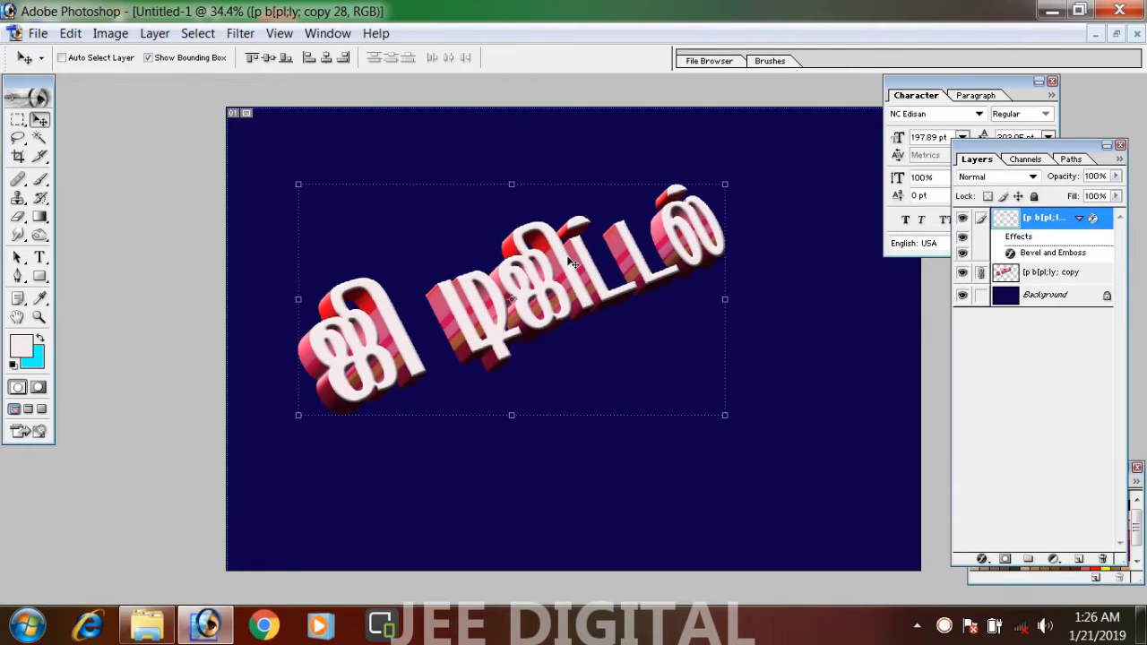
scroll(570, 262, "up", 4)
left_click_drag(582, 318, 560, 264)
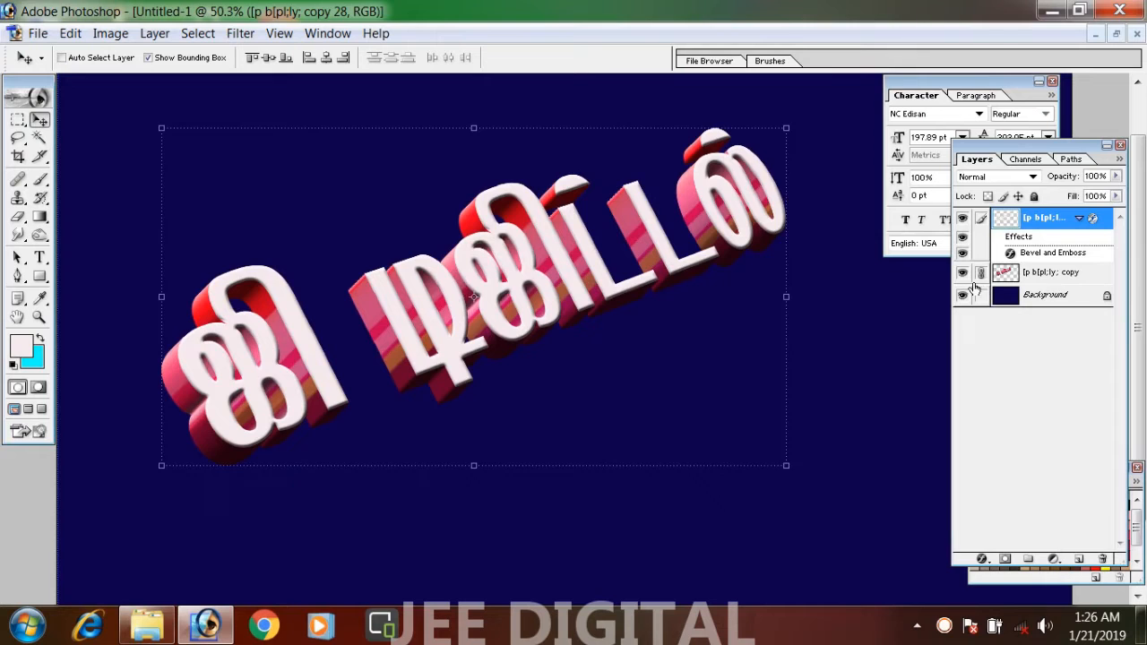
left_click(980, 273)
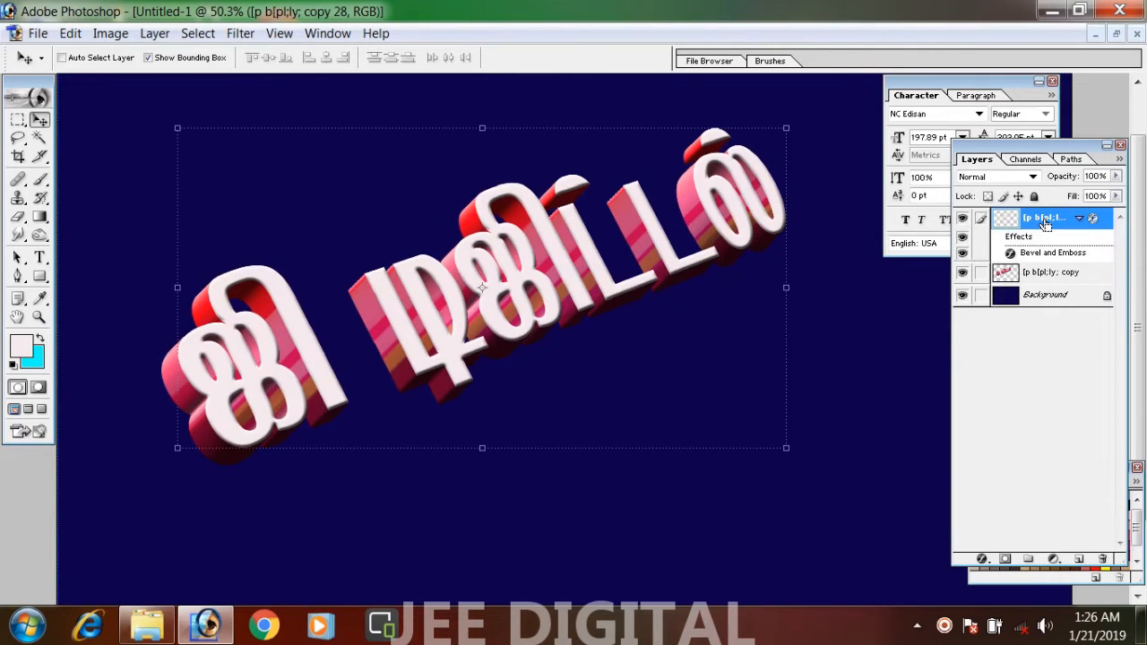
Step: Duplicate the pale front lettering layer and darken the lower copy to black by reducing its Lightness in Hue/Saturation
key("ctrl+j")
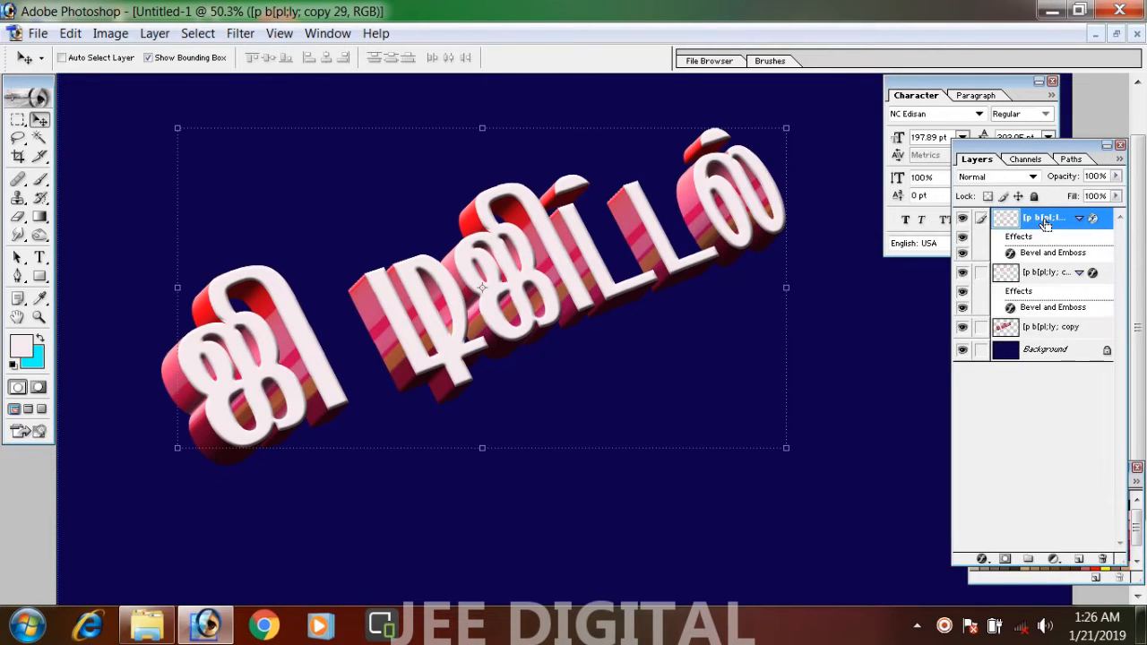
left_click(1047, 275)
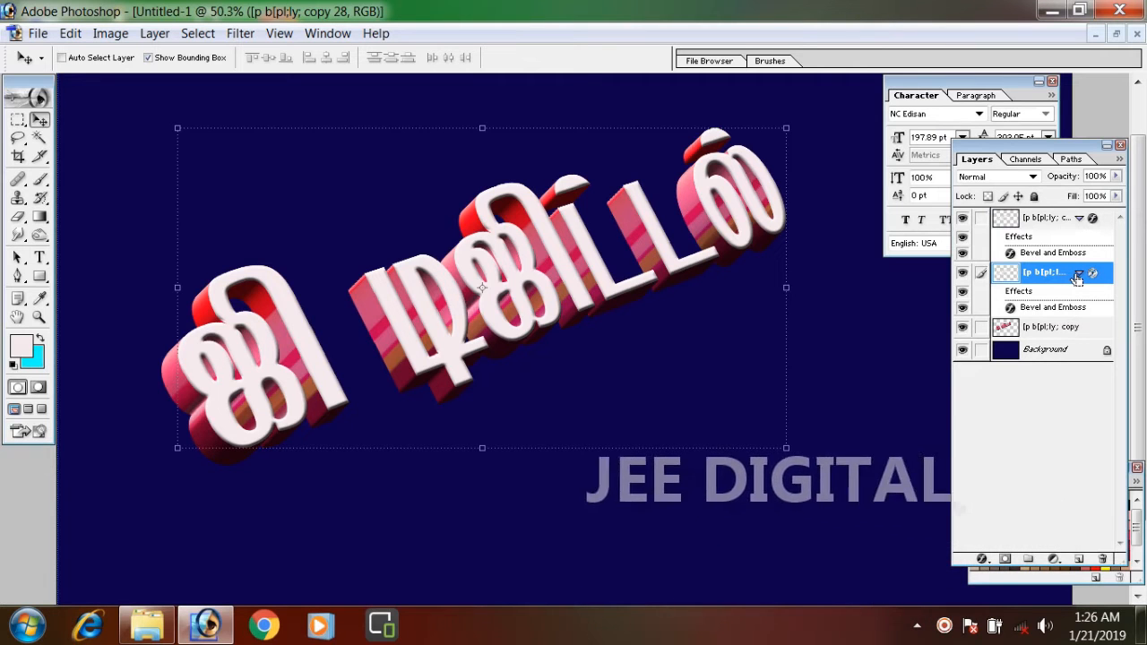
key("ctrl+u")
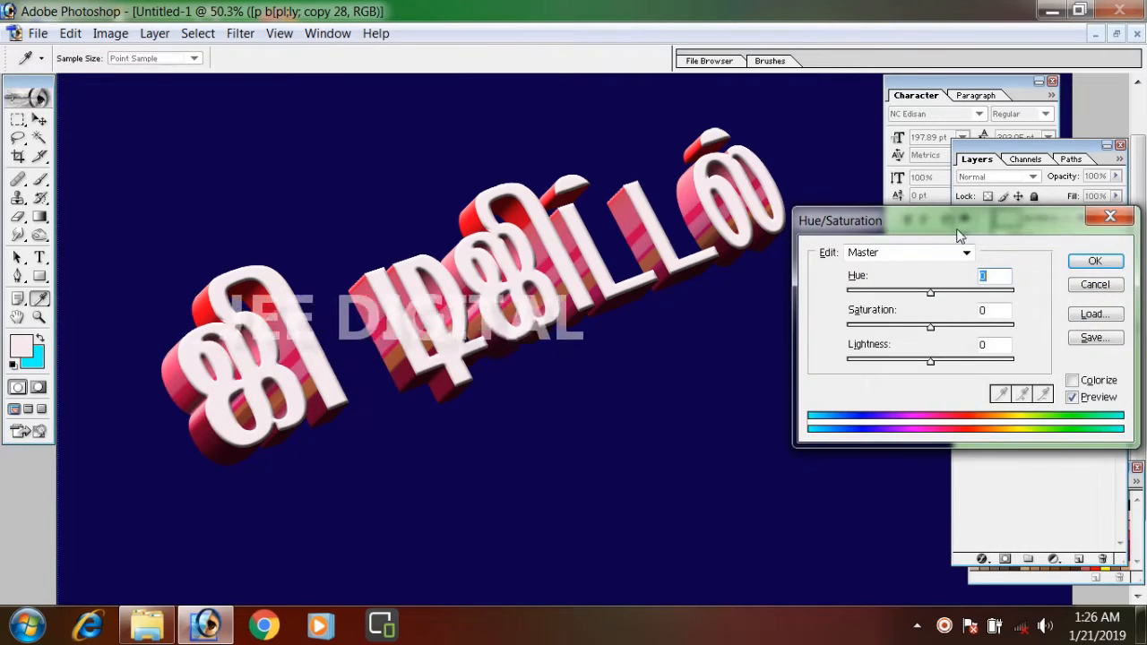
left_click_drag(956, 240, 608, 325)
left_click_drag(582, 447, 489, 450)
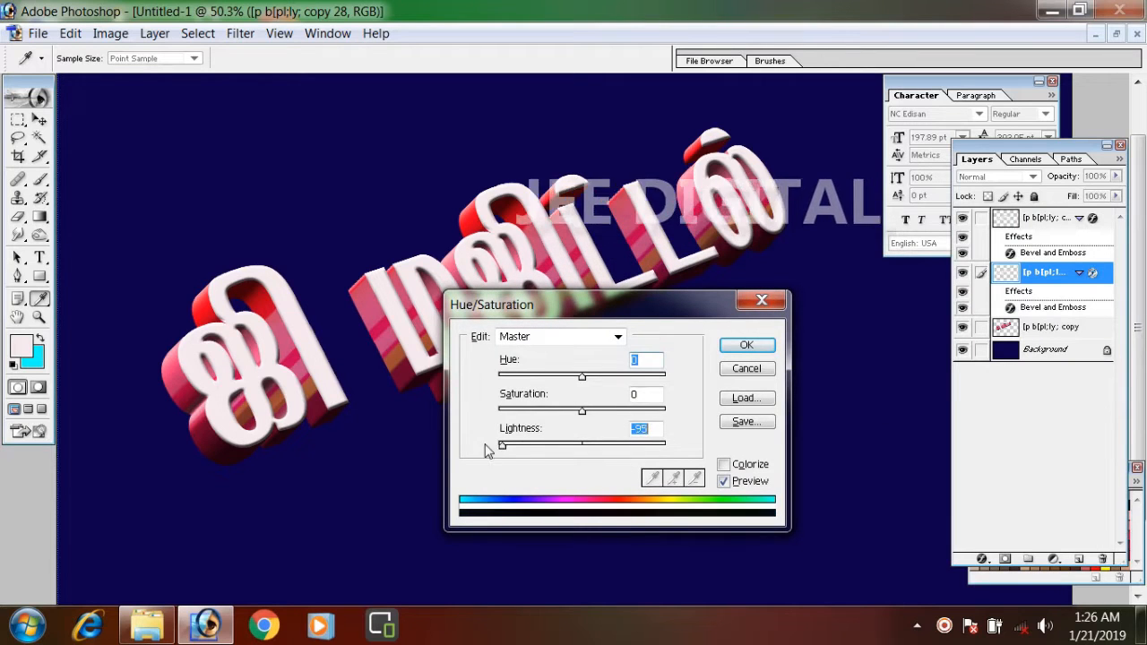
left_click(746, 345)
key("v")
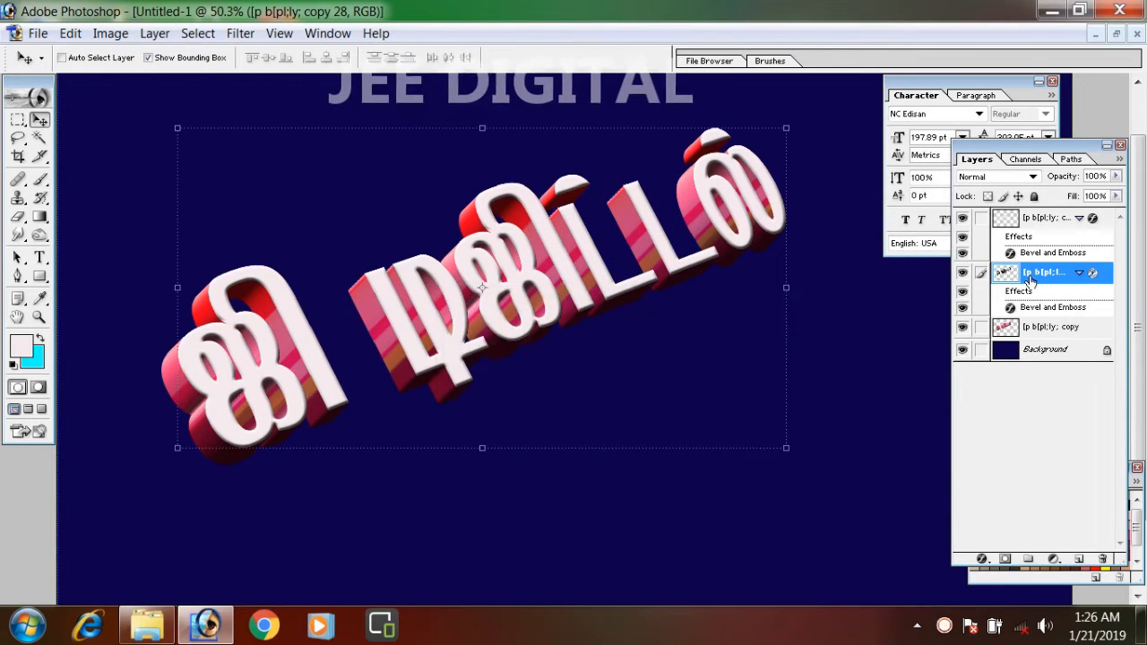
Step: Place the black lettering copy beneath the extrusion layer and offset it slightly down and left as a shadow
key("ctrl+bracketleft")
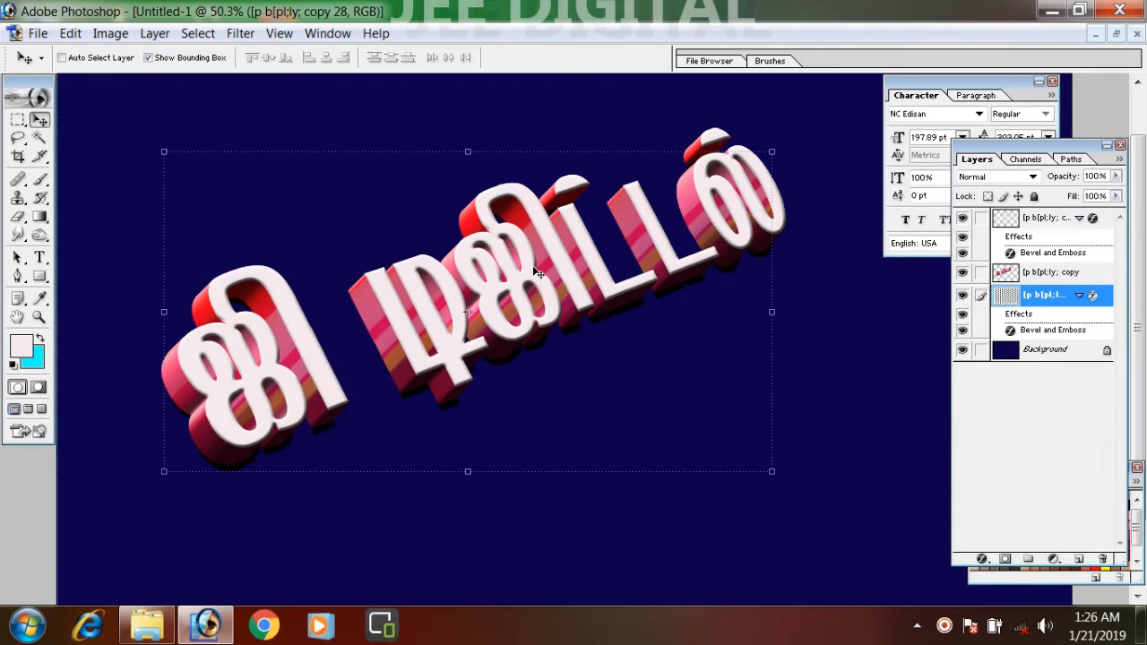
Step: Enlarge the Brush to 800 on the Background layer, try one dab behind the lettering, and undo it
left_click_drag(999, 352, 1079, 363)
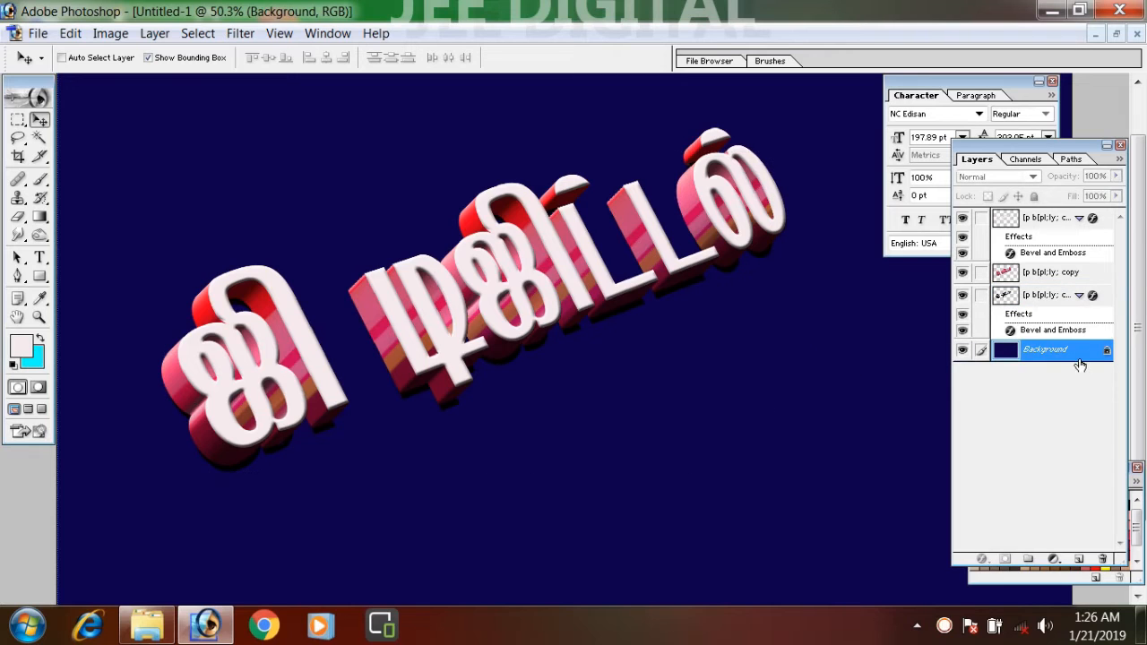
key("b")
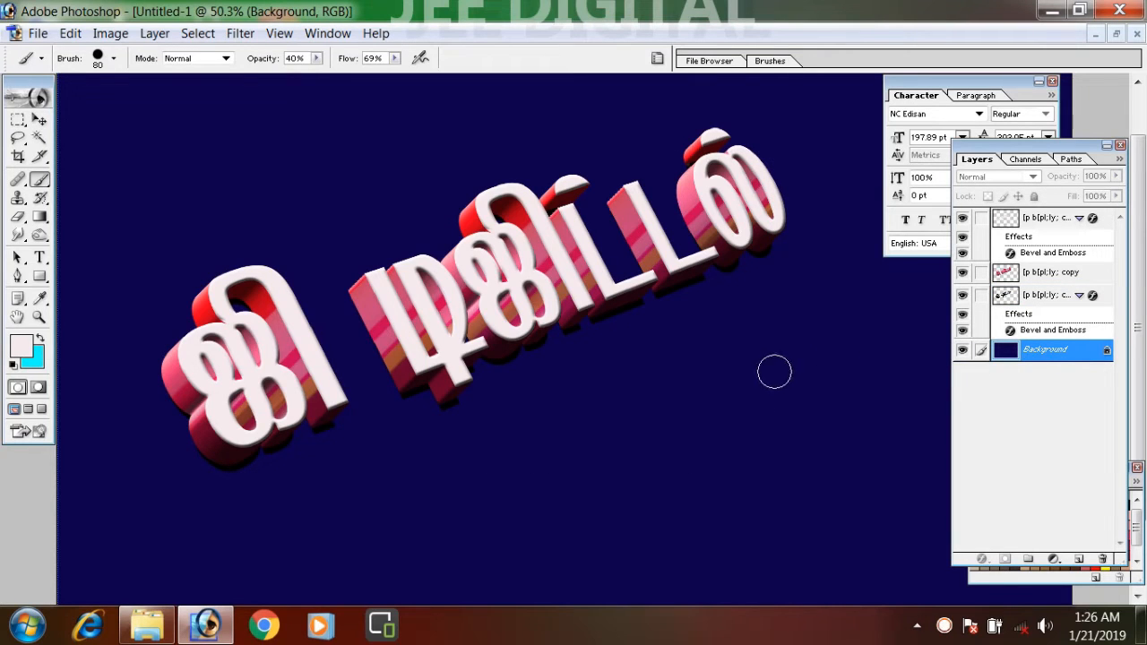
key("bracketright")
key("bracketright")
key("bracketright")
key("bracketright")
key("bracketright")
key("bracketright")
key("bracketright")
key("bracketright")
key("bracketright")
key("bracketright")
key("bracketright")
key("bracketright")
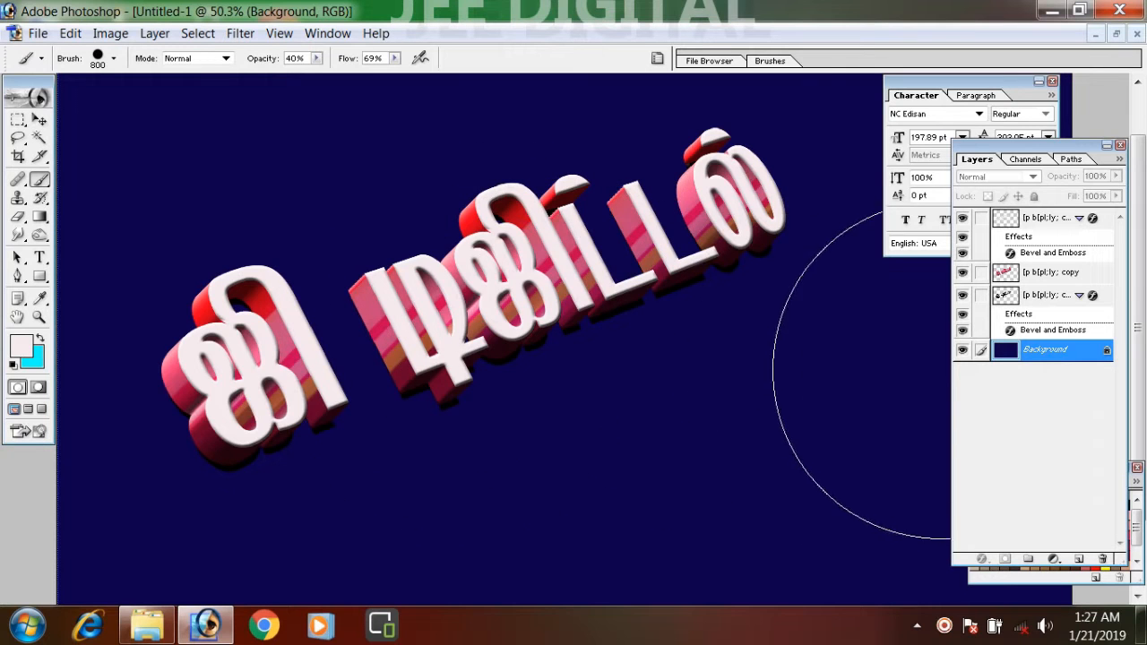
left_click(454, 322)
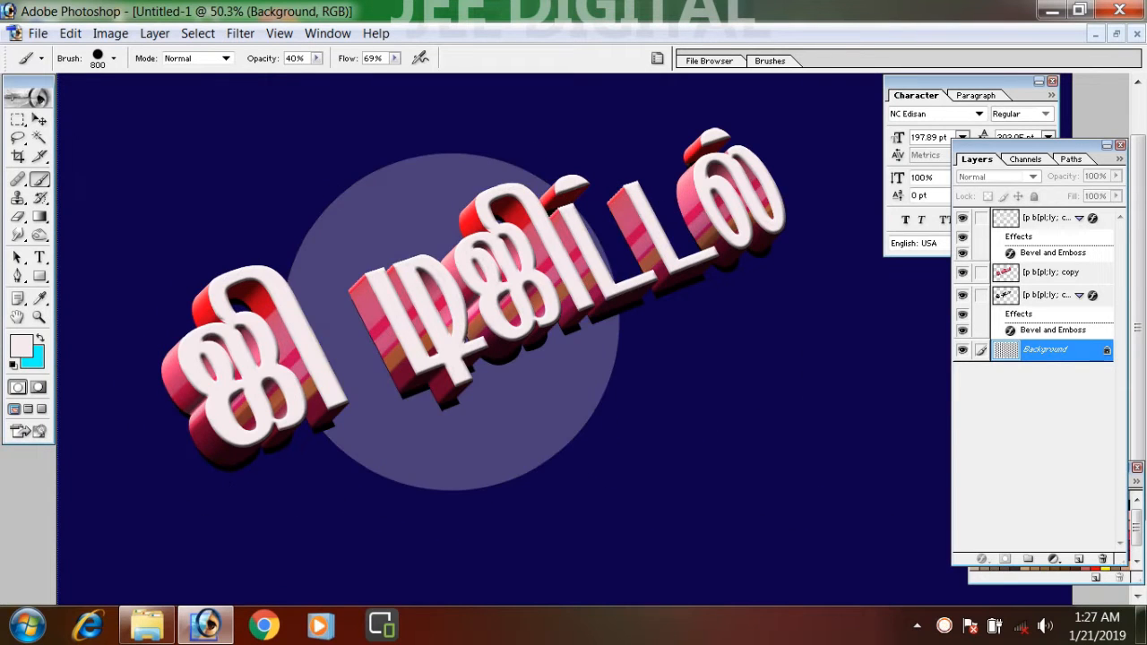
key("ctrl+z")
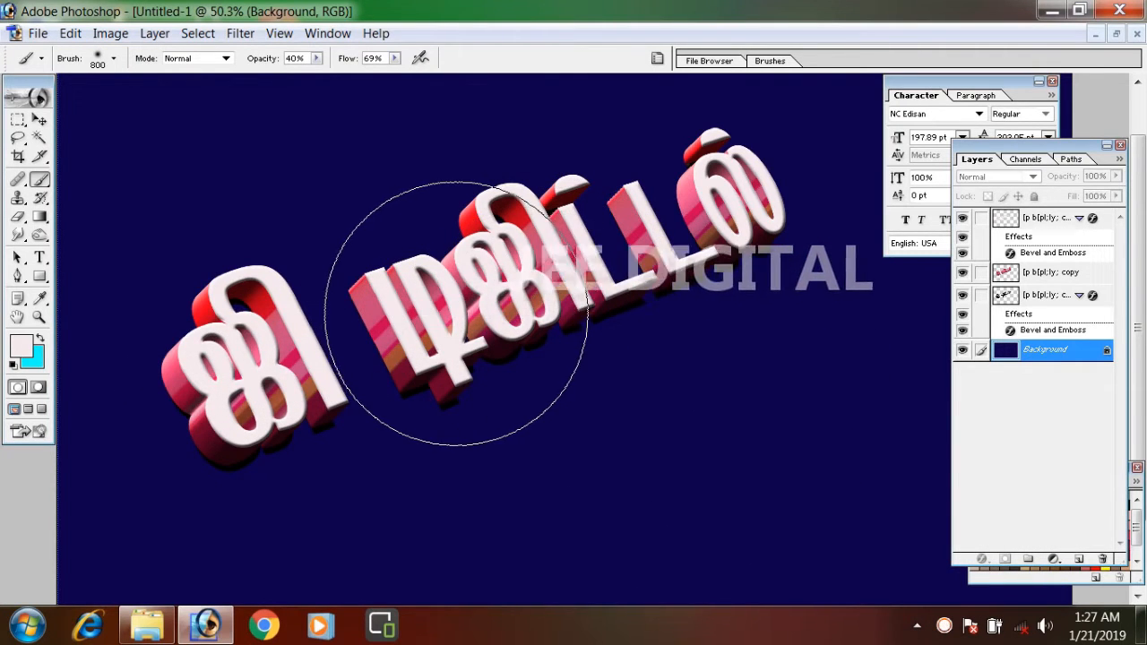
Step: Add a new layer directly above the Background and paint soft pale glows on it behind the lettering with the size 800 brush
left_click(1081, 559)
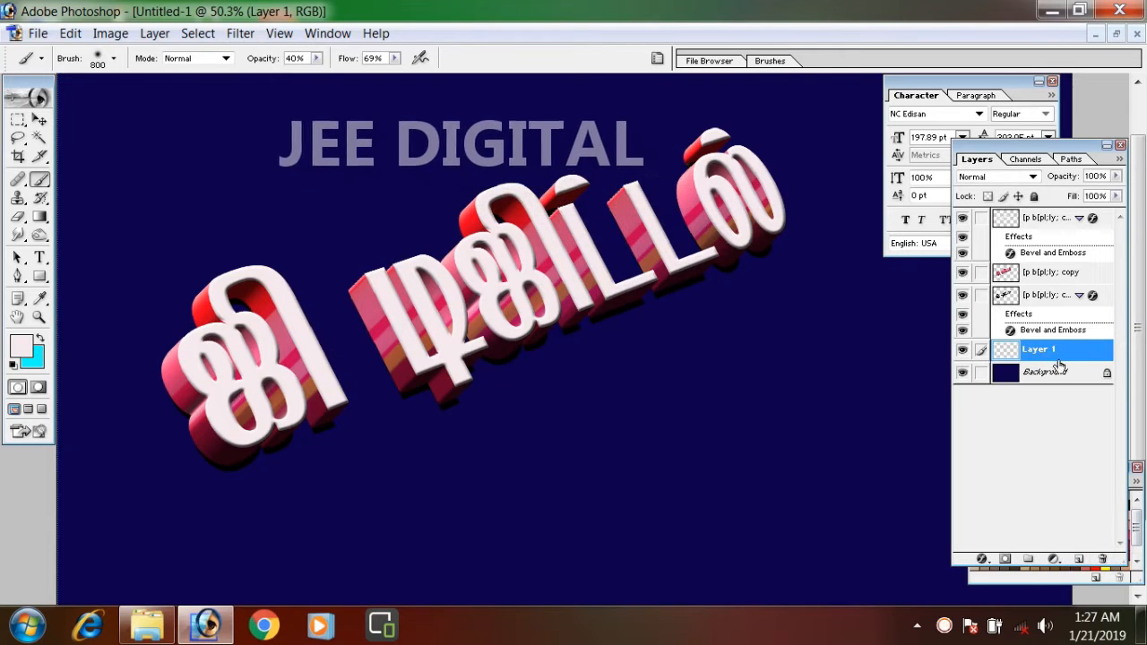
mouse_move(523, 326)
left_mouse_down()
mouse_move(486, 353)
mouse_move(507, 424)
mouse_move(627, 364)
left_mouse_up()
left_click(705, 226)
left_click(307, 355)
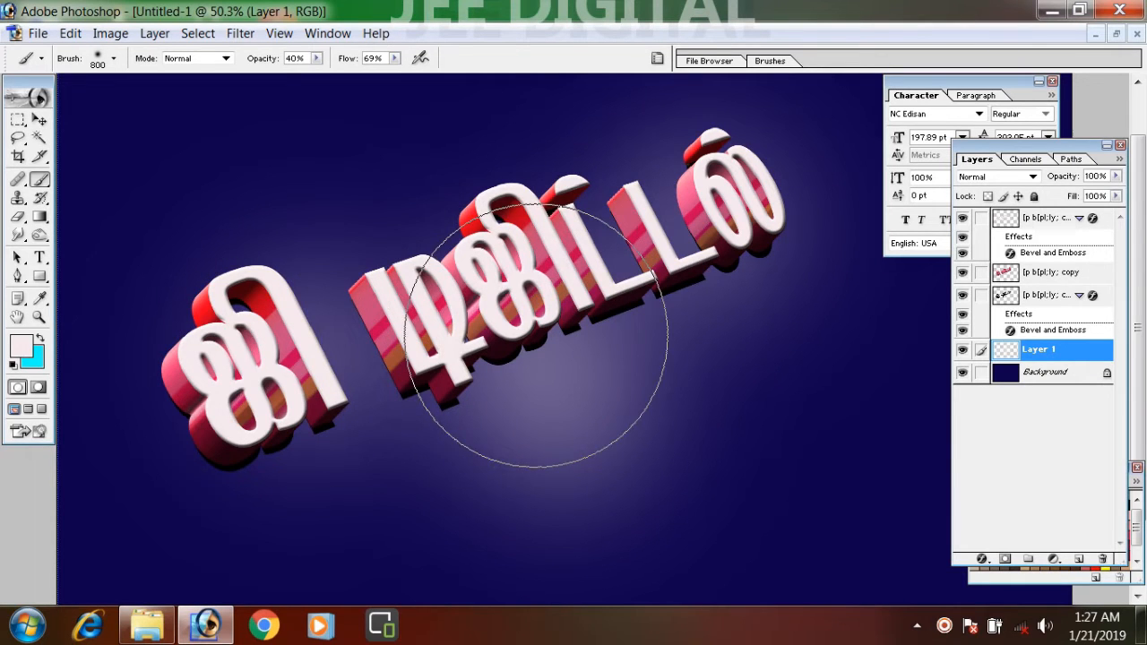
key("v")
key("ctrl+0")
scroll(587, 336, "up", 2)
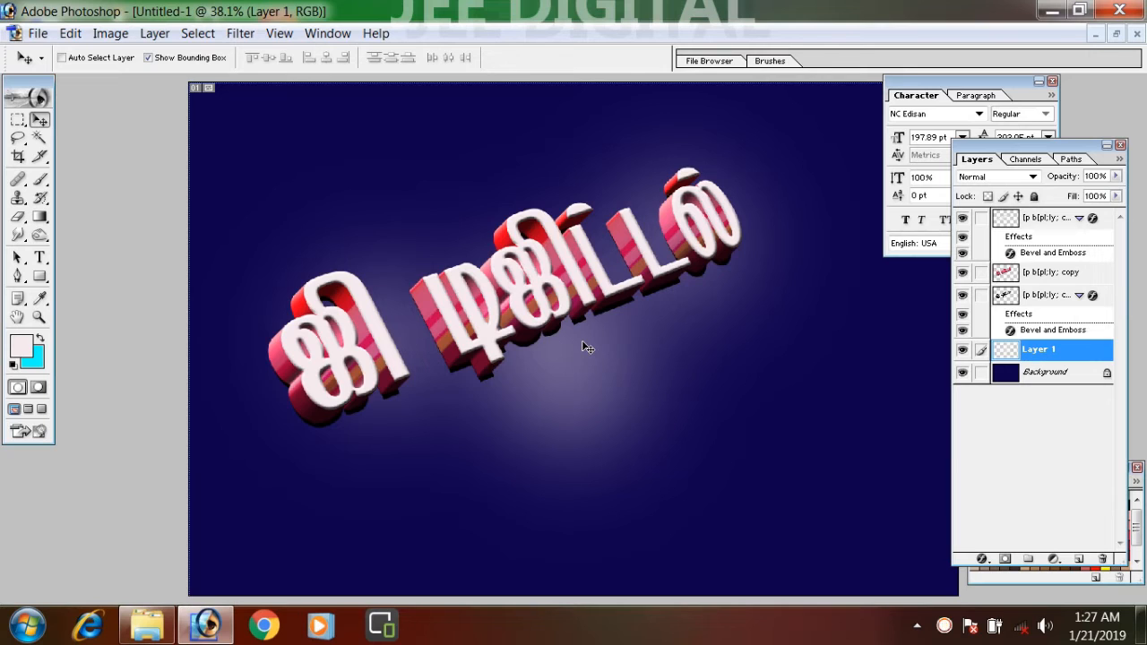
scroll(584, 346, "down", 3)
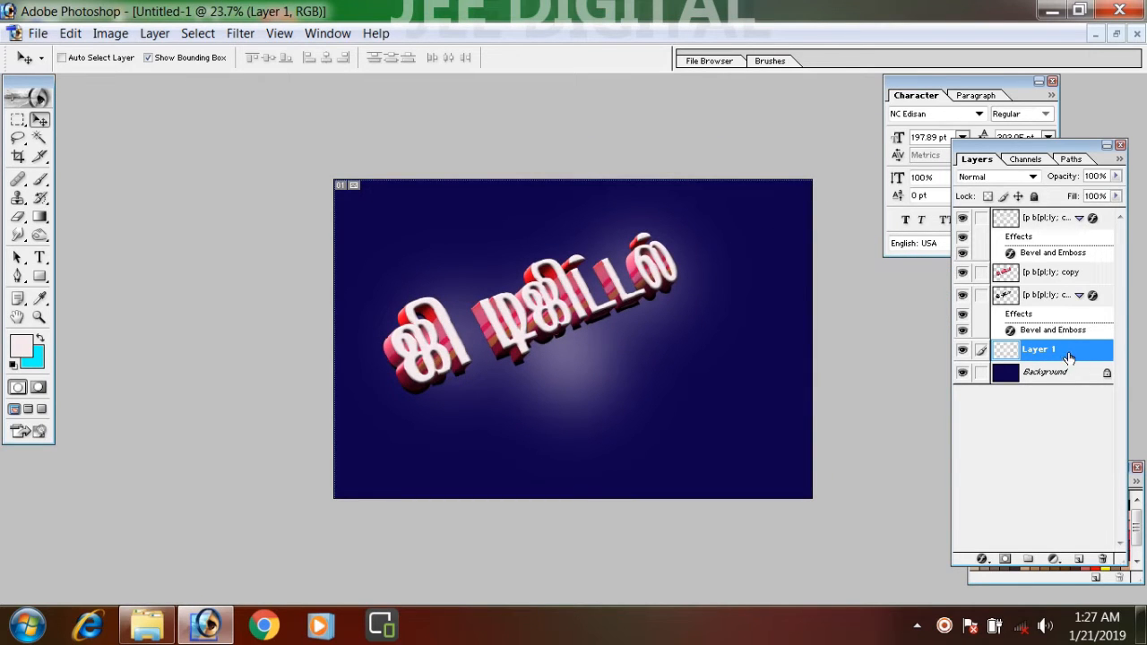
Step: Strengthen the glow on Layer 1 with more soft brush dabs behind both ends of the lettering
key("b")
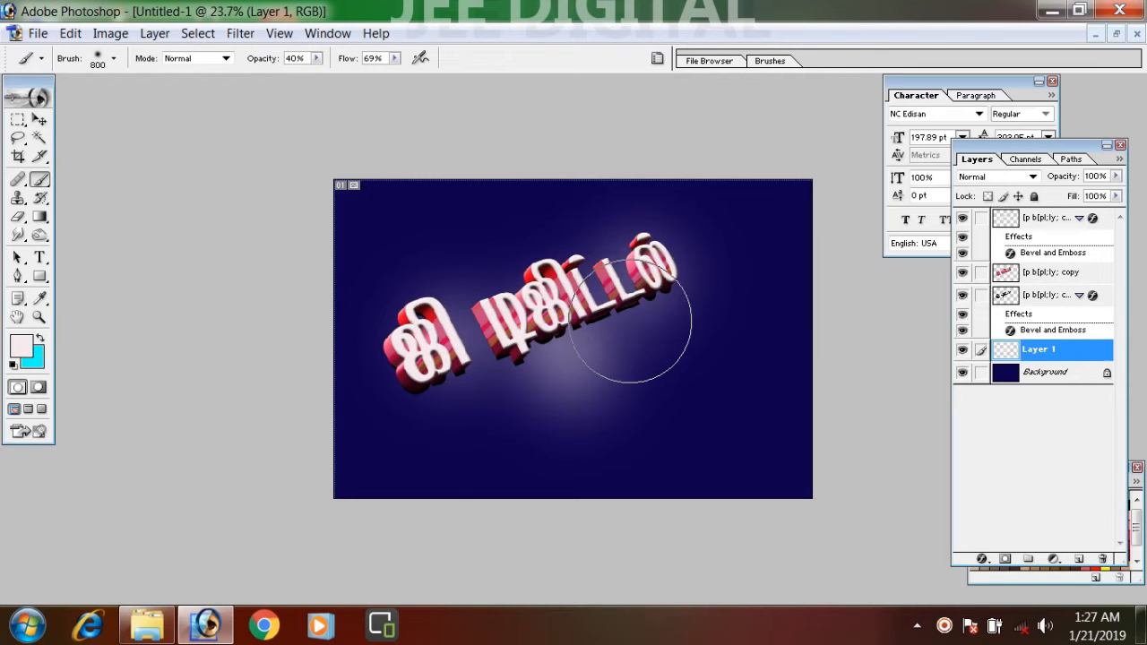
left_click(651, 292)
left_click(491, 346)
left_click(645, 304)
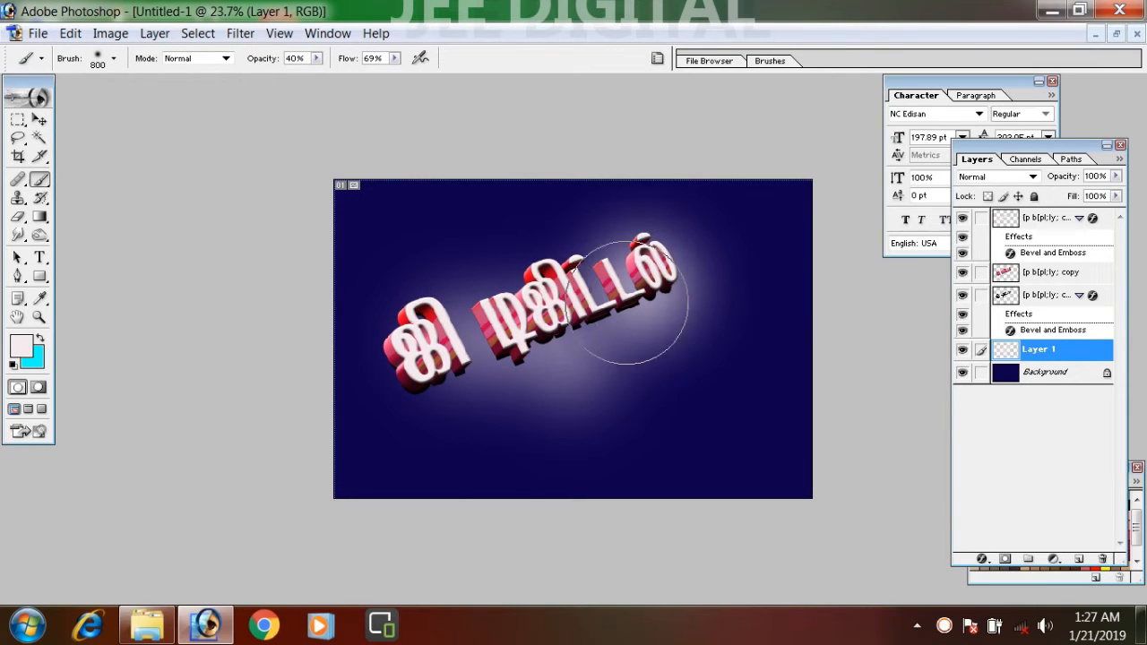
left_click_drag(449, 374, 435, 384)
Step: Stretch the glow layer horizontally from its centre to 126.6% width and apply the transform
key("v")
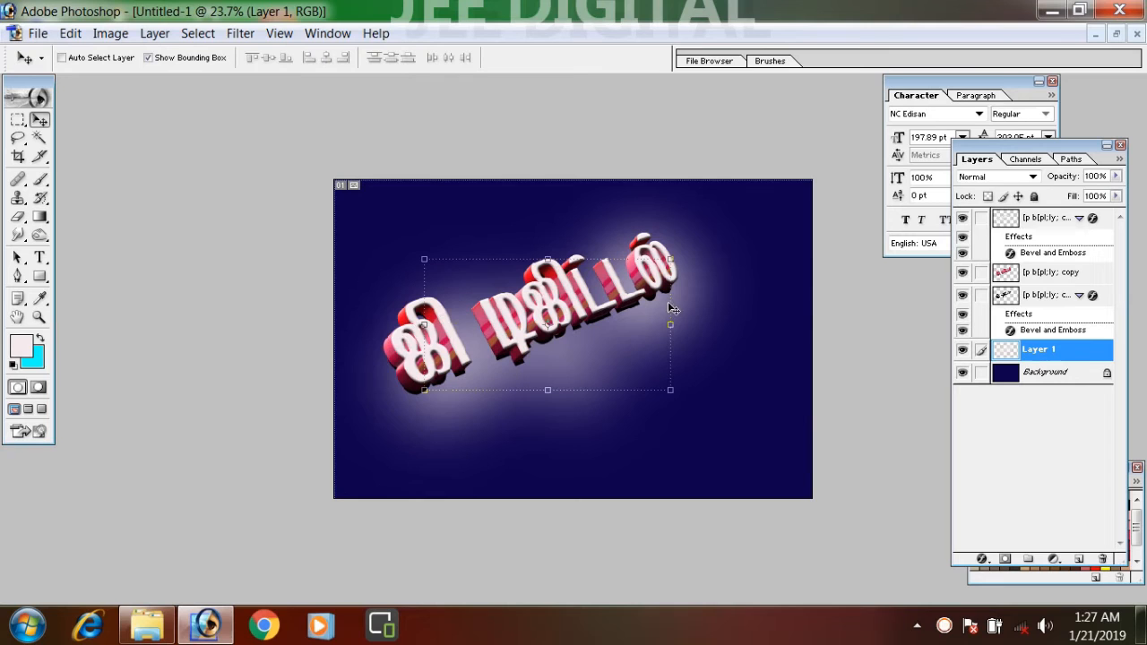
left_click_drag(673, 299, 703, 287)
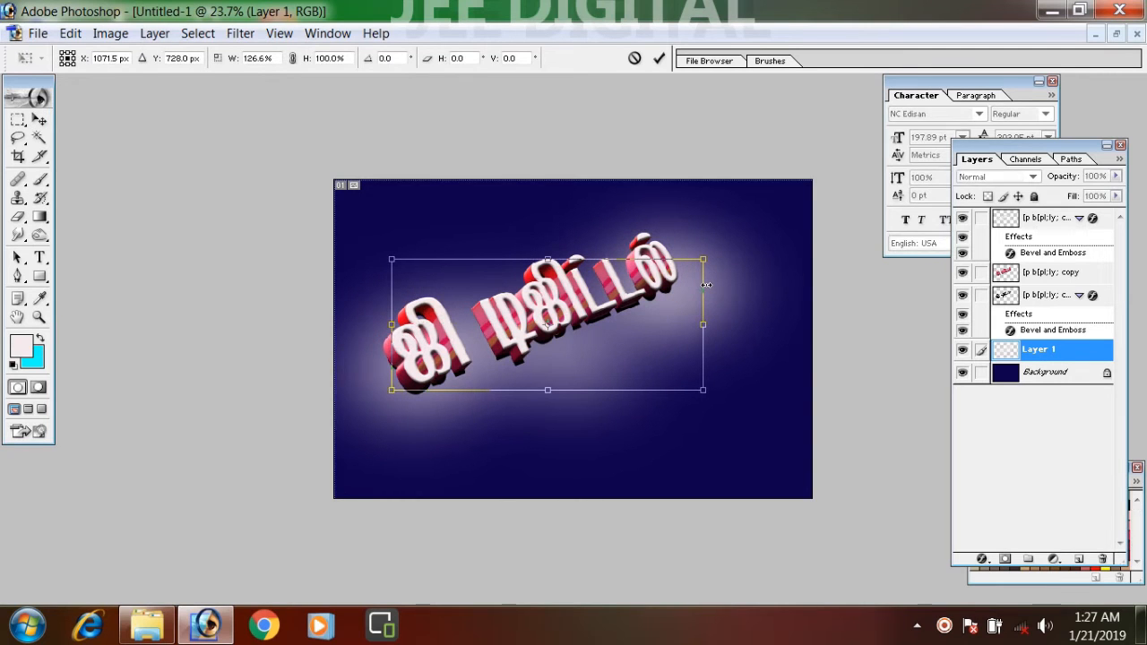
key("Return")
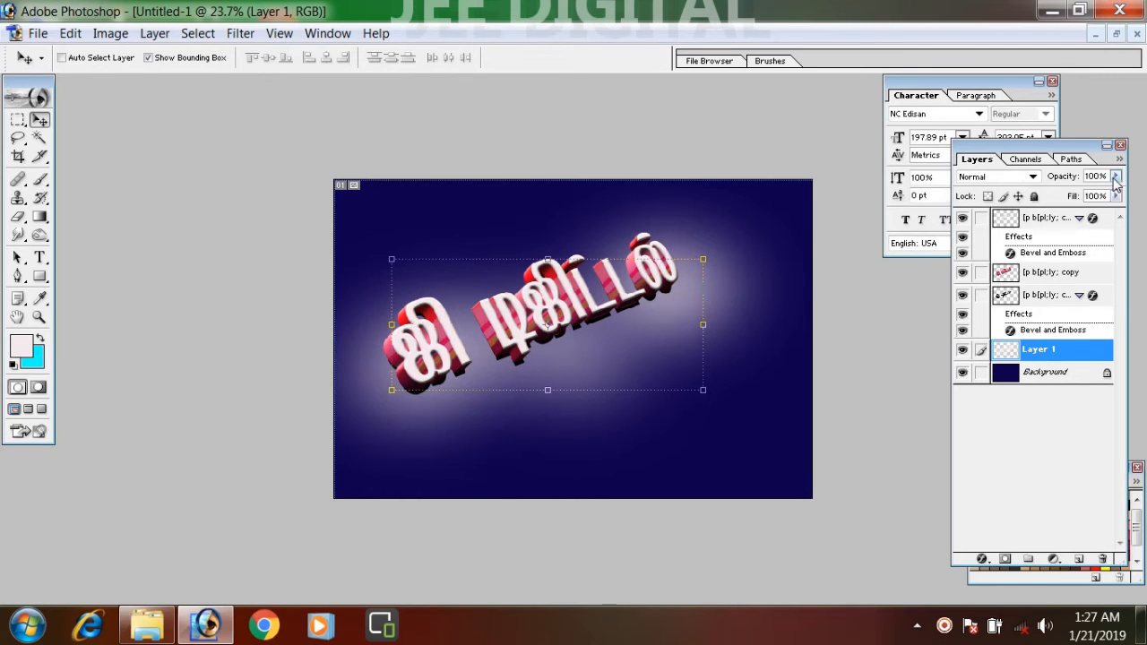
Step: Reduce the opacity of the glow on Layer 1 to 38%
left_click(1115, 176)
left_click_drag(1116, 193, 1063, 193)
left_click(650, 333)
Step: Move the glow slightly up and left and rotate it counterclockwise to follow the slant of the lettering
left_click_drag(652, 330, 642, 312)
key("ctrl+t")
left_click_drag(709, 252, 687, 223)
key("Return")
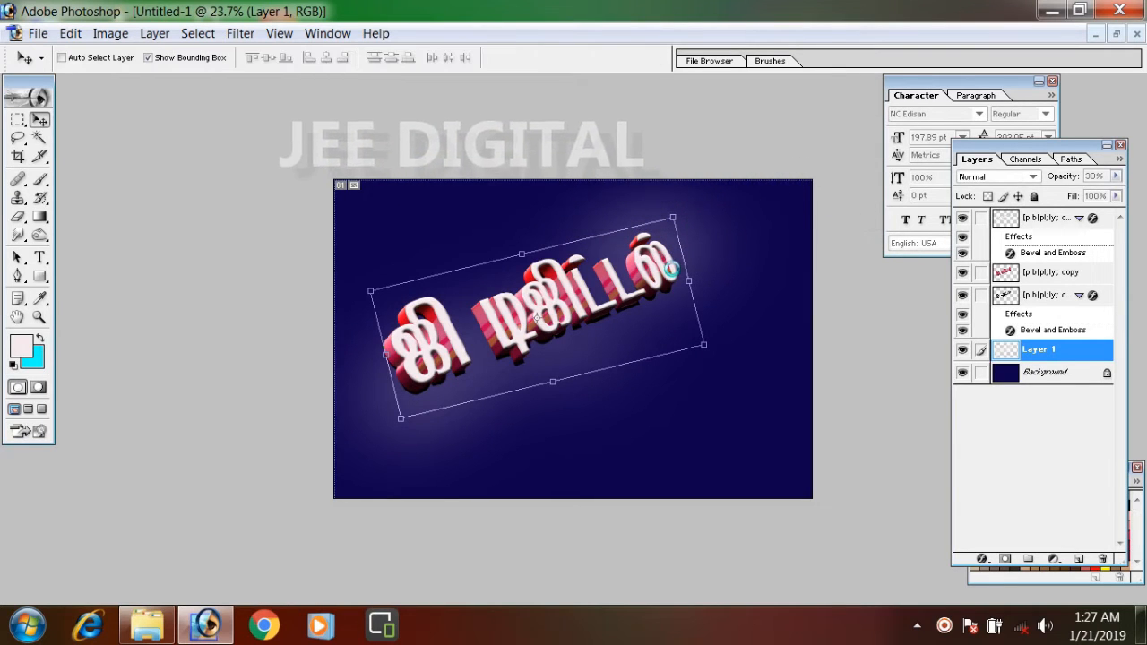
Step: Select the black shadow layer, compare the lettering with the shadow hidden and shown, and nudge the shadow slightly to the left
scroll(672, 274, "up", 3)
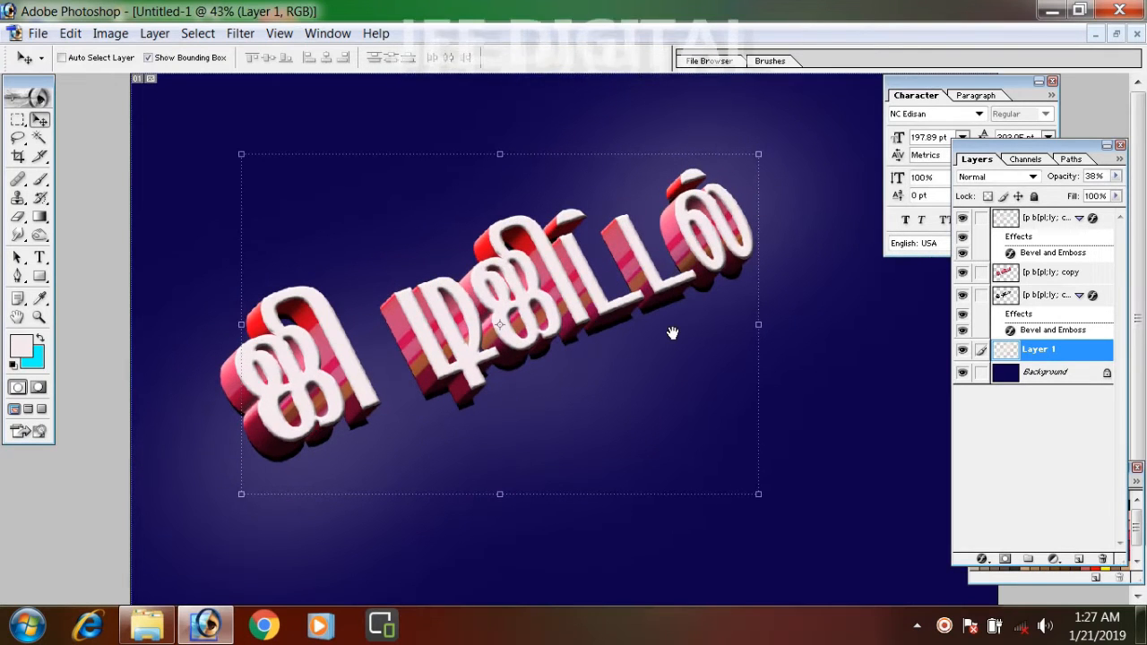
scroll(668, 313, "up", 2)
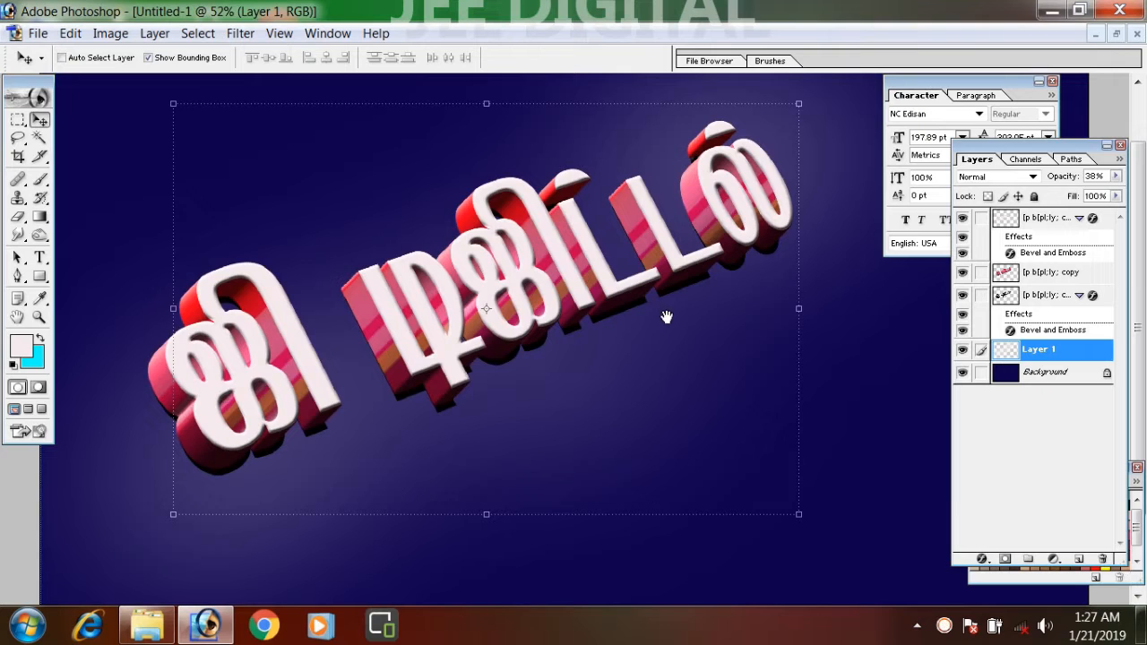
left_click(1032, 298)
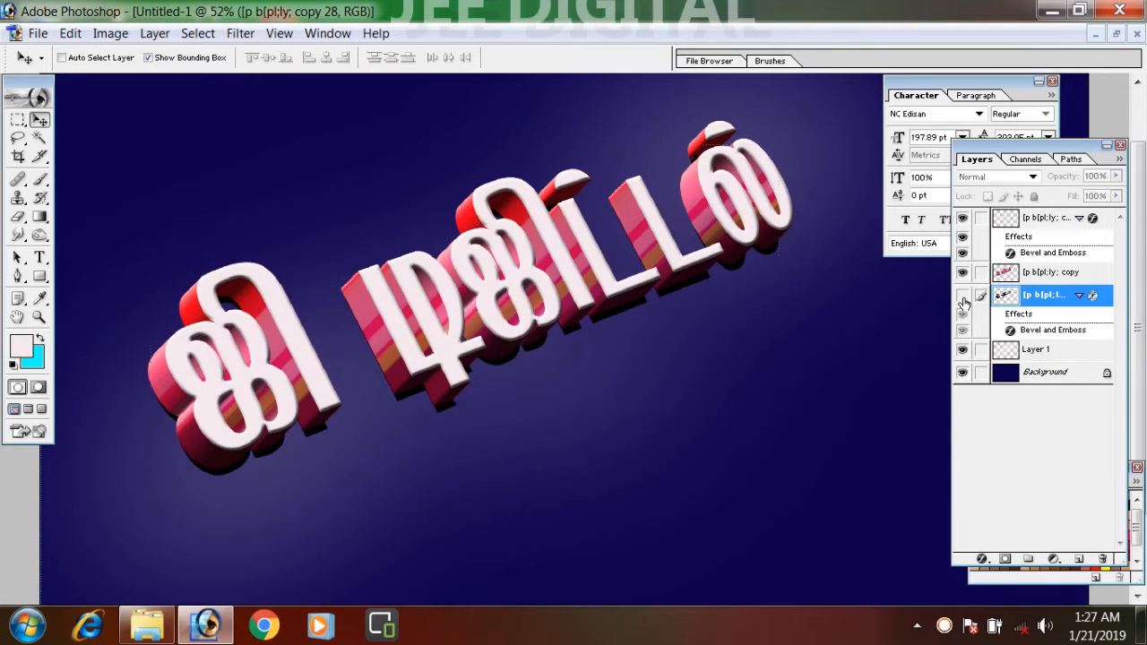
left_click(963, 300)
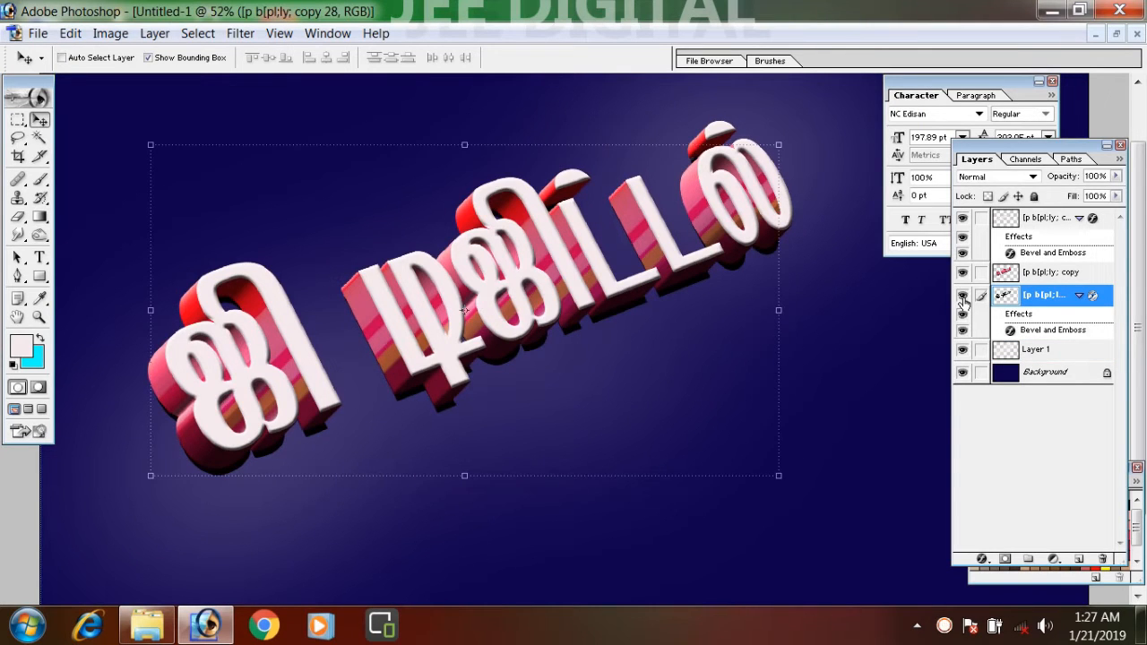
left_click(963, 299)
left_click(963, 298)
key("Left")
key("Left")
key("Left")
key("Left")
key("Left")
key("Left")
key("Left")
key("Left")
key("Left")
key("Left")
key("Left")
key("Left")
key("Left")
key("Left")
key("Left")
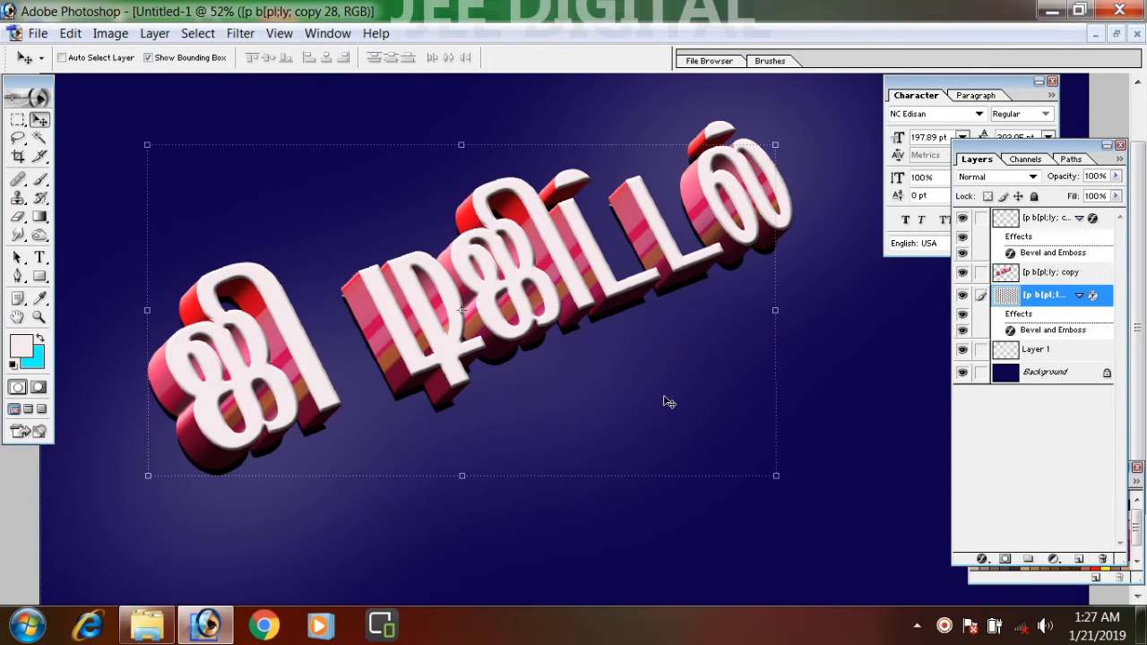
Step: Nudge the black shadow layer left behind the lettering and bring it slightly back to the right
key("Left")
key("Left")
key("Left")
key("Left")
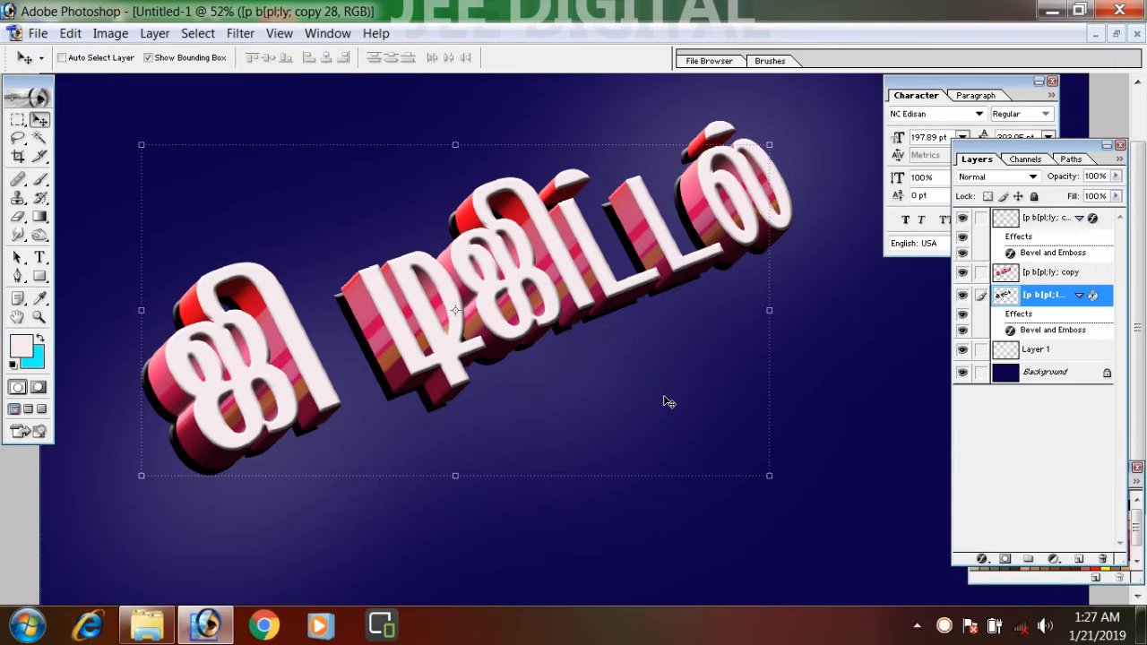
key("Right")
key("Right")
key("Right")
key("Right")
key("Right")
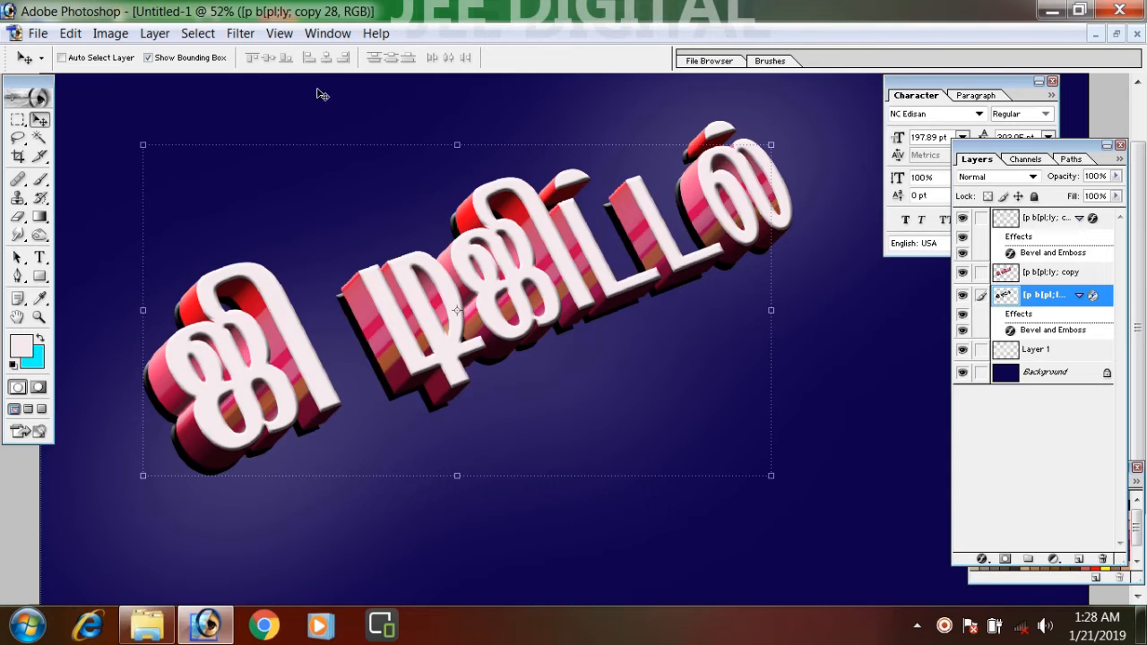
Step: Soften the black shadow layer with a Gaussian Blur of 4.8 pixels radius
left_click(240, 34)
mouse_move(358, 170)
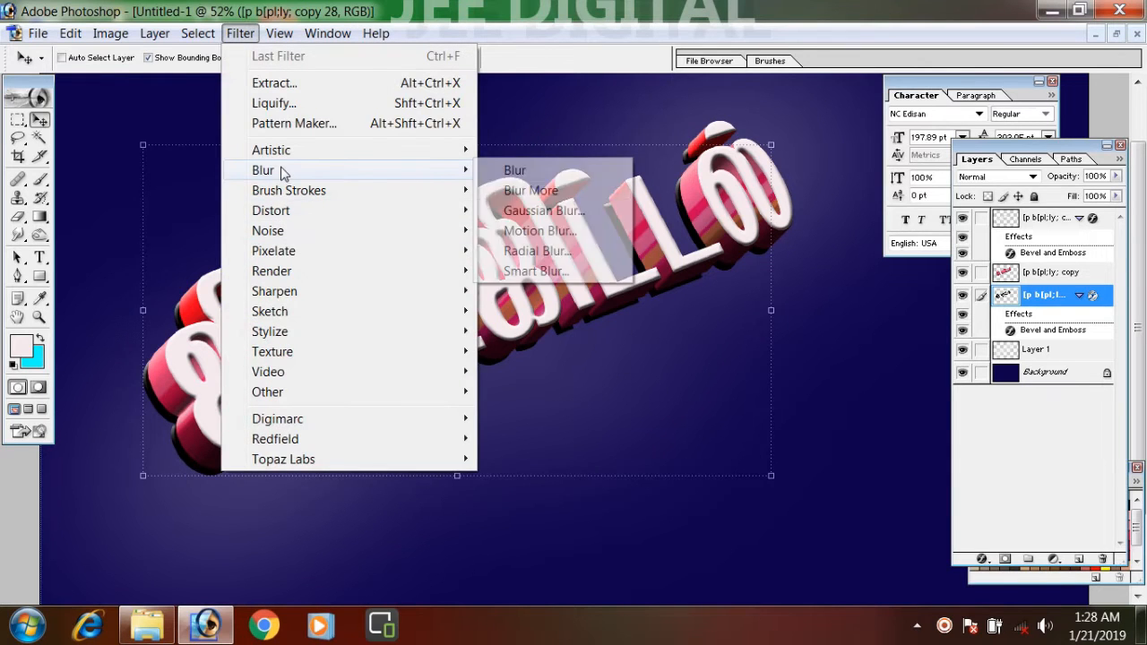
left_click(544, 210)
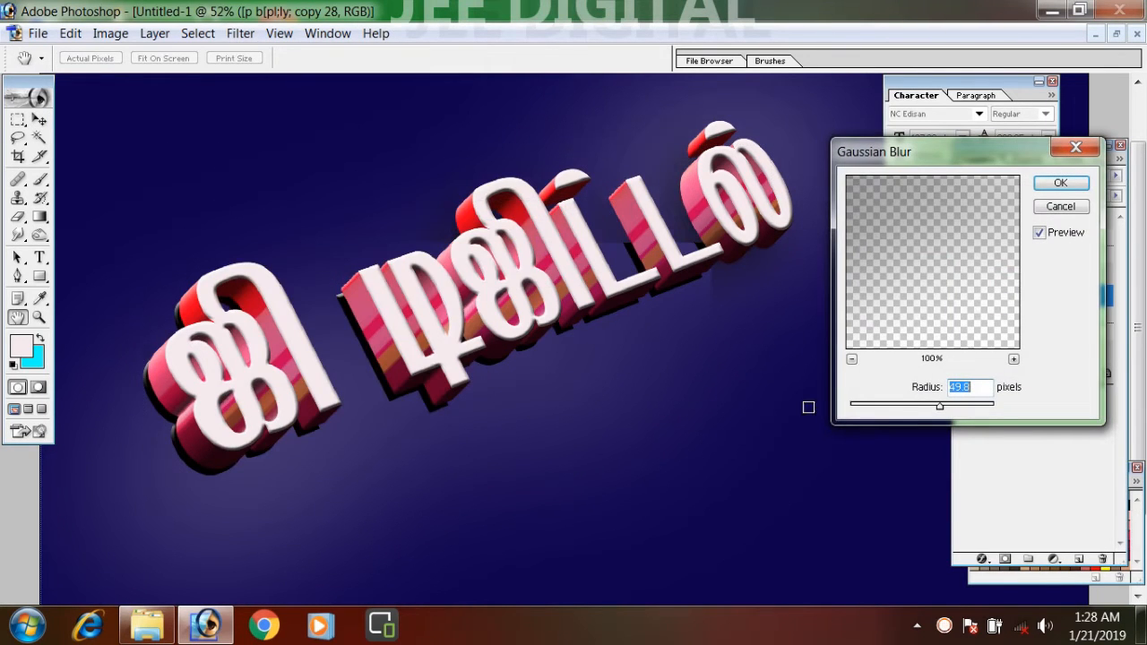
left_click(879, 405)
left_click_drag(880, 405, 888, 404)
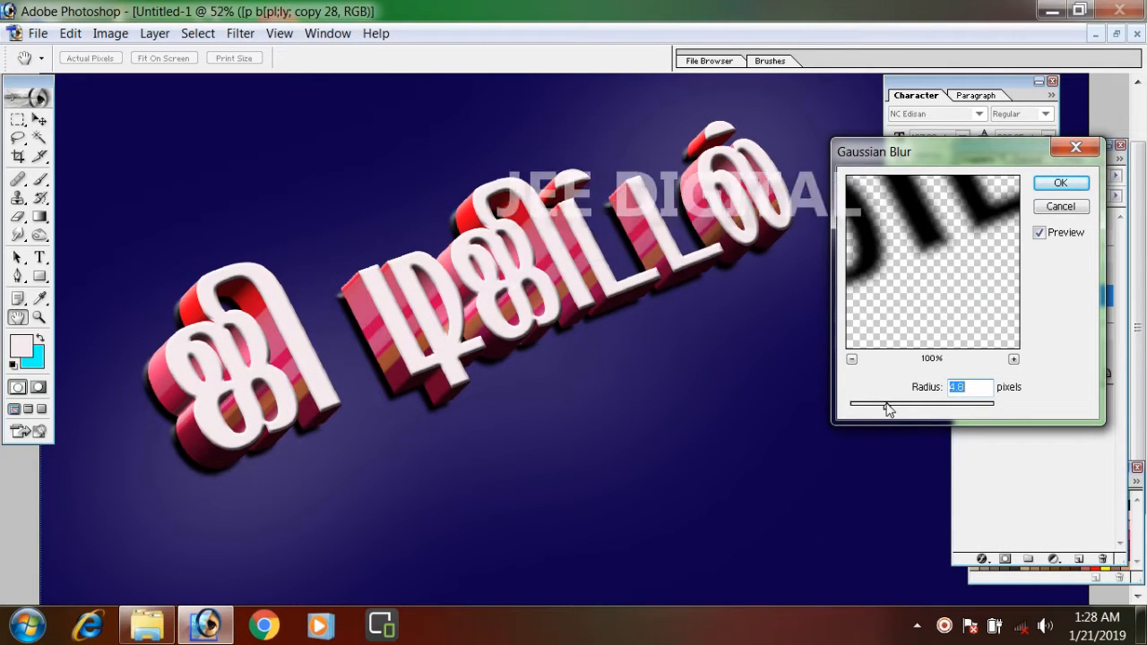
left_click(1060, 183)
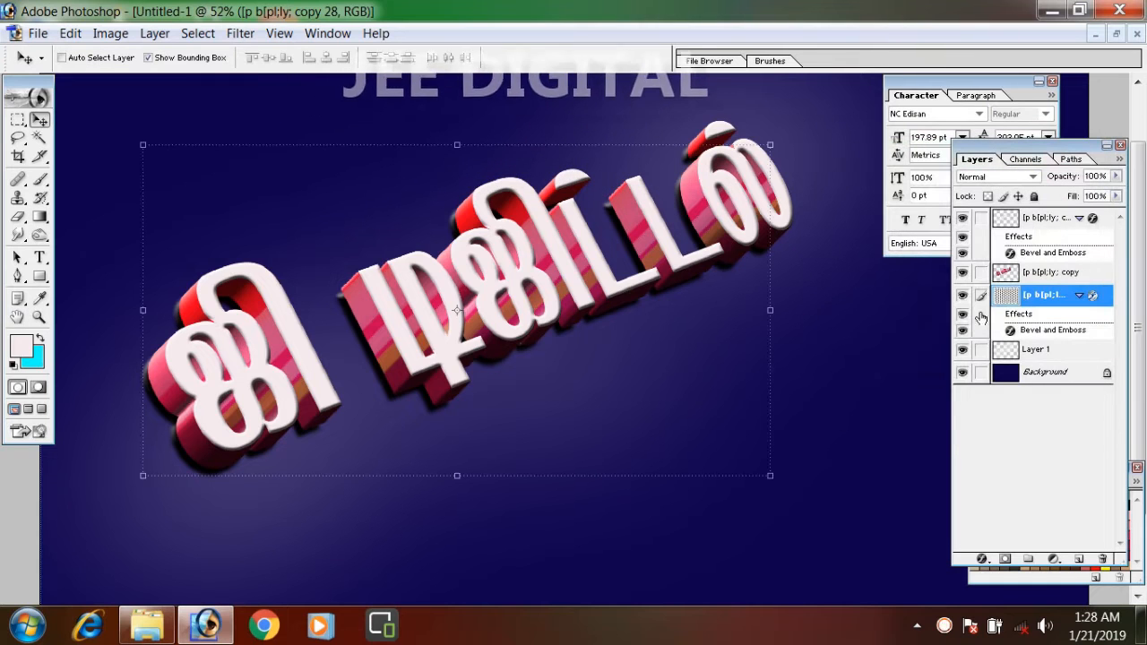
Step: Add a drop shadow to the colour-banded extrusion layer with 52% opacity, 18 px distance, 19% spread and 24 px size
right_click(367, 307)
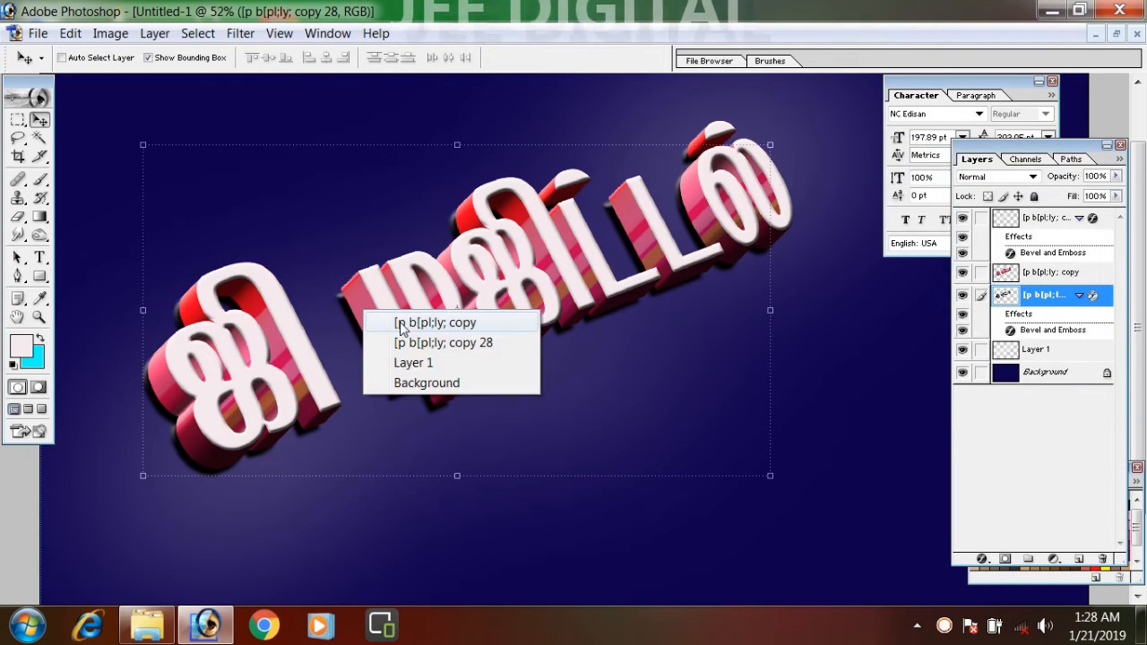
left_click(371, 321)
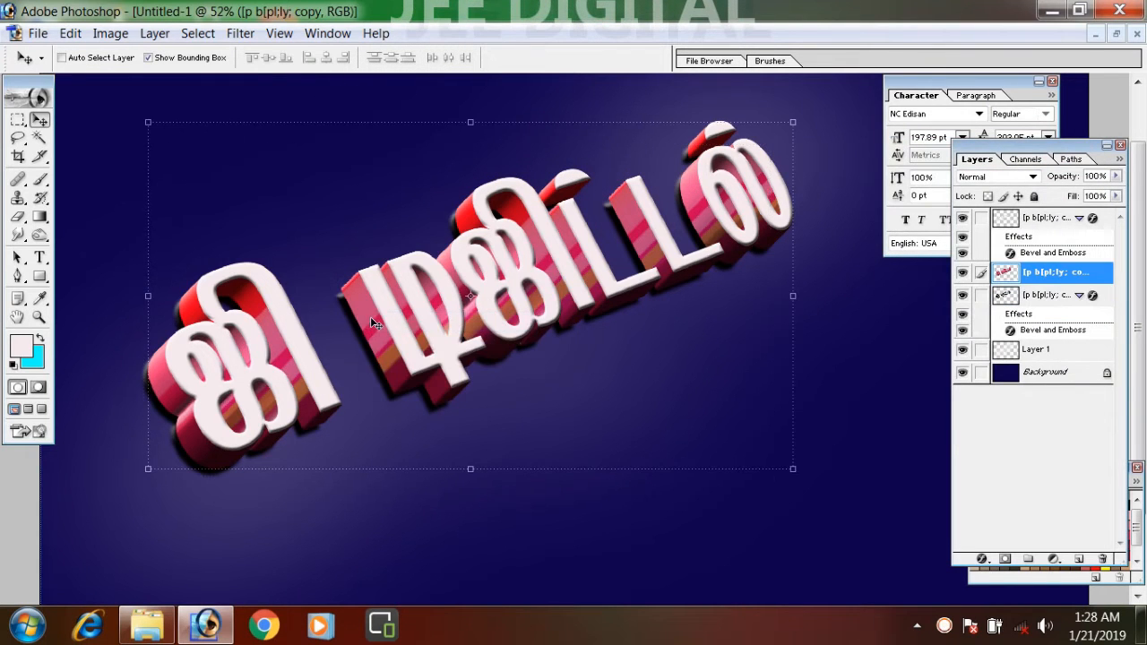
double_click(1107, 282)
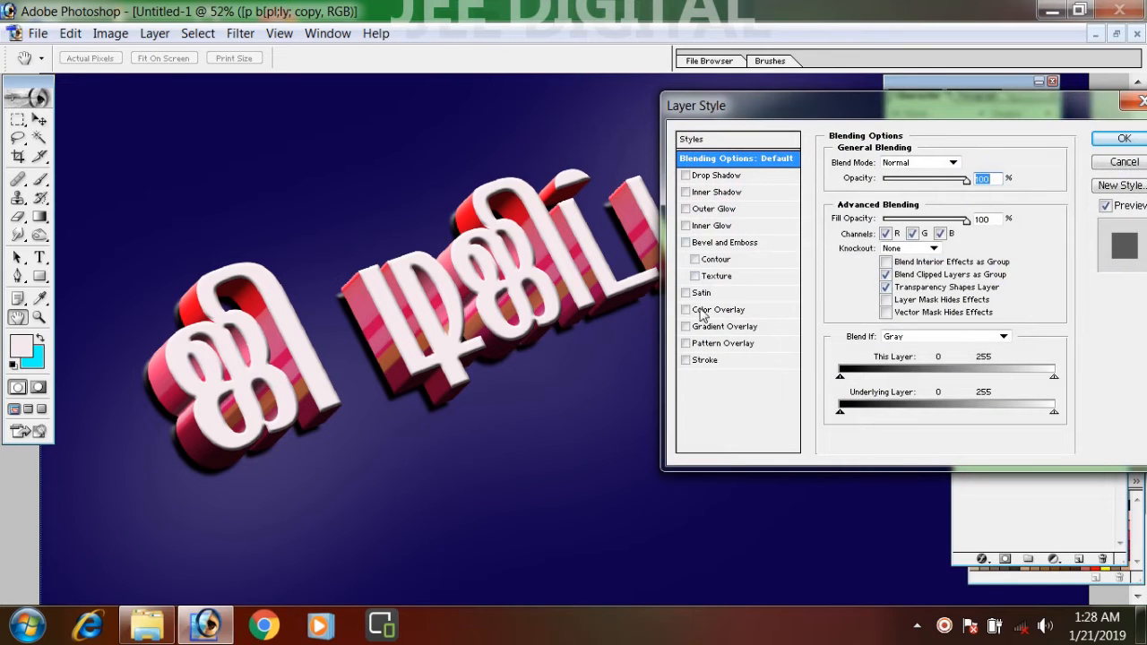
left_click(744, 176)
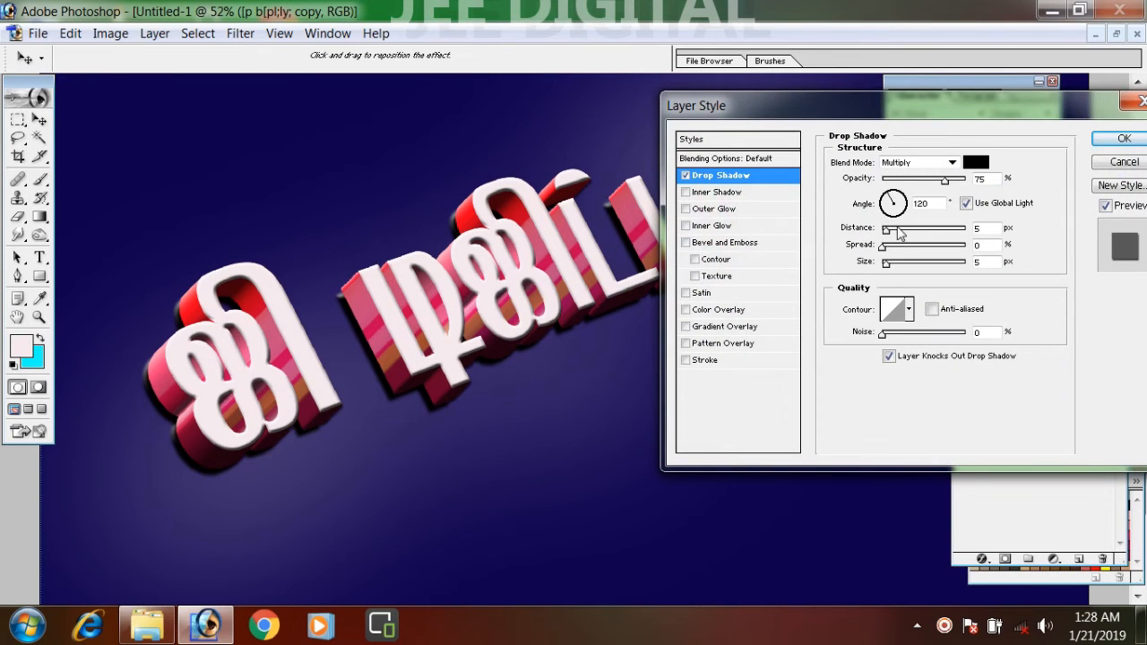
left_click_drag(898, 232, 909, 249)
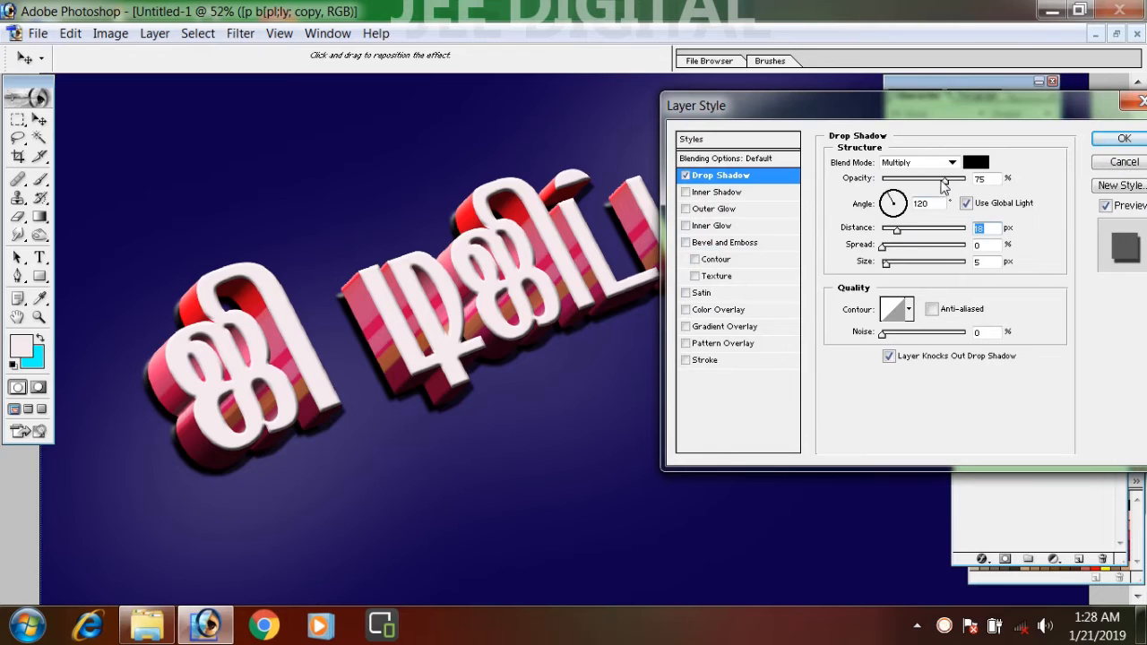
left_click_drag(924, 184, 919, 188)
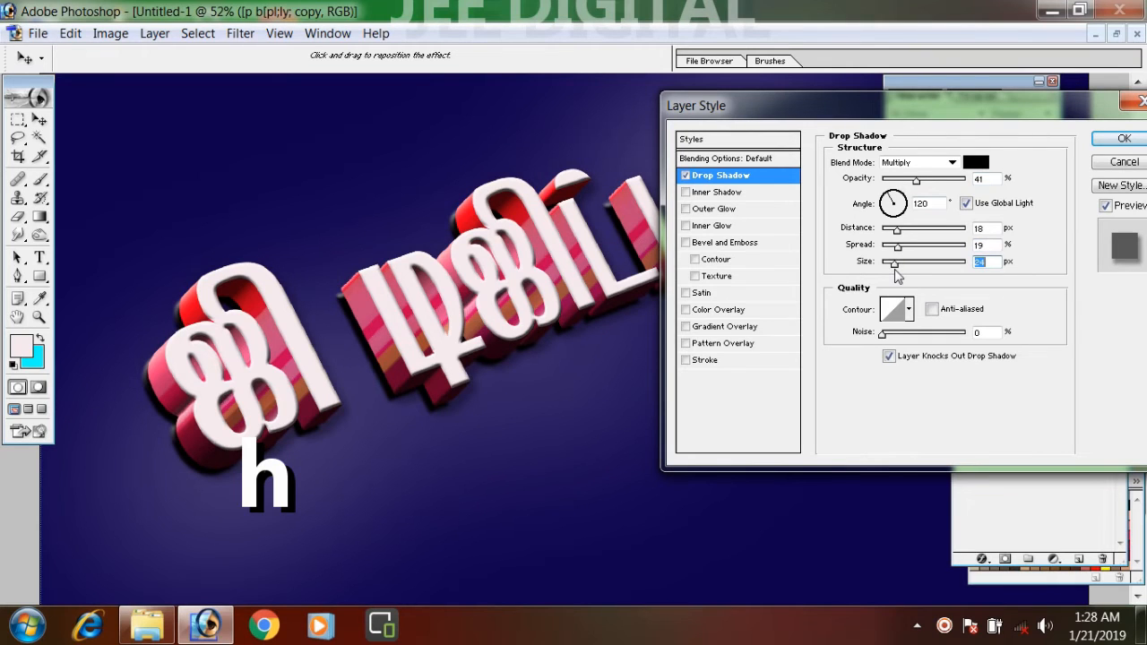
left_click(925, 182)
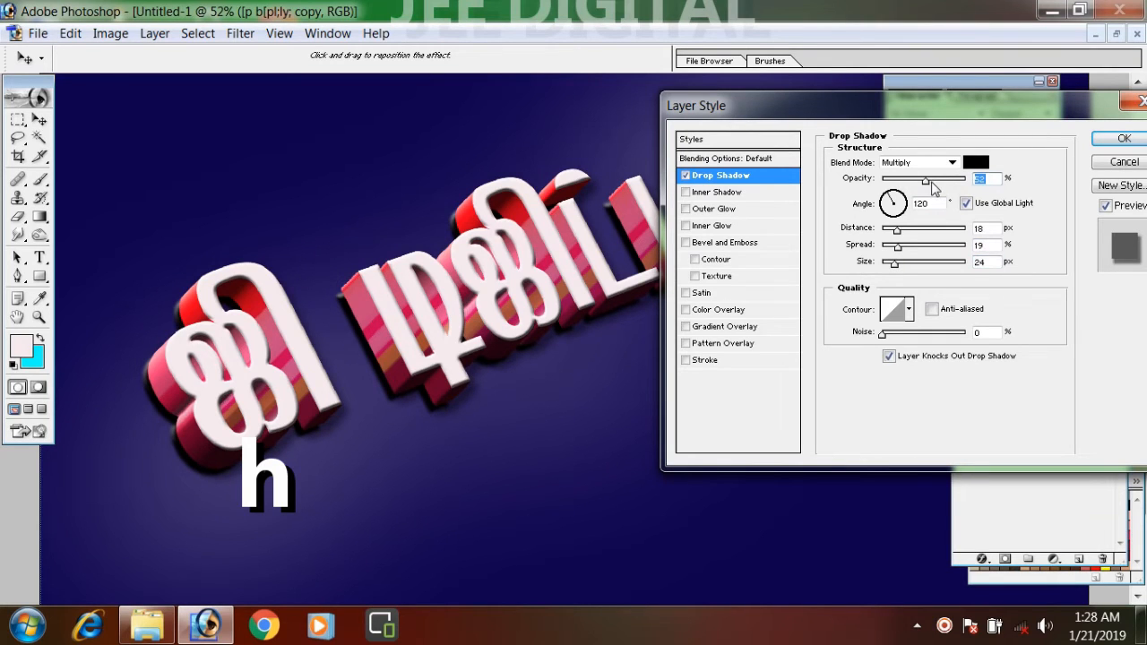
left_click(1131, 141)
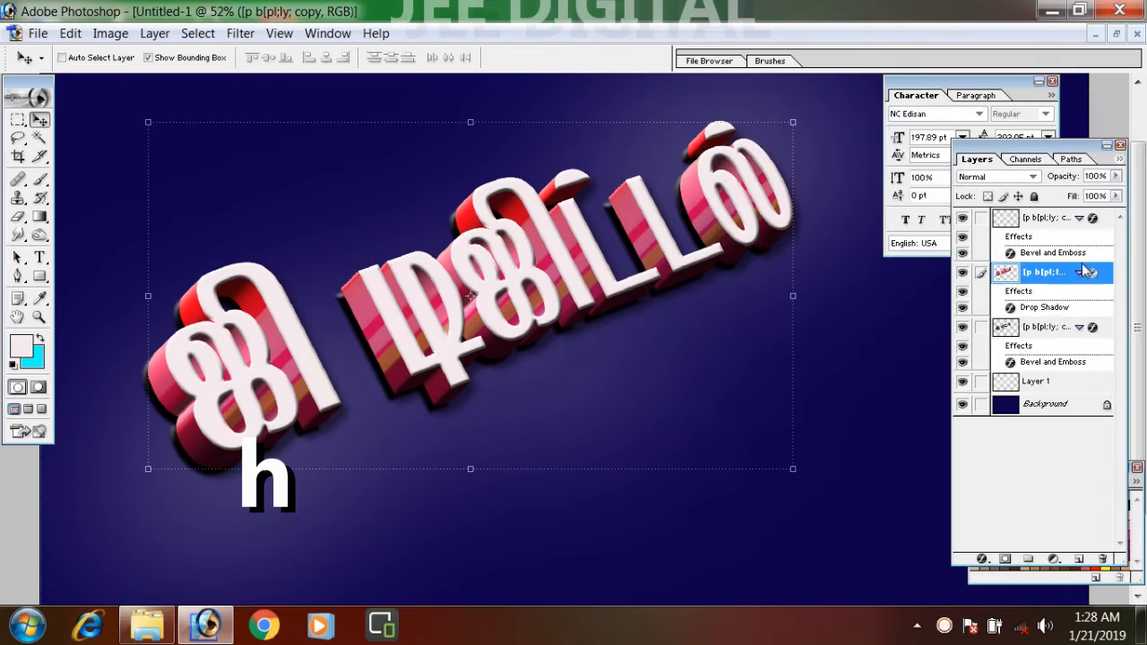
Step: Select the blurred shadow layer and set its Hue/Saturation lightness to -100
left_click(1051, 327)
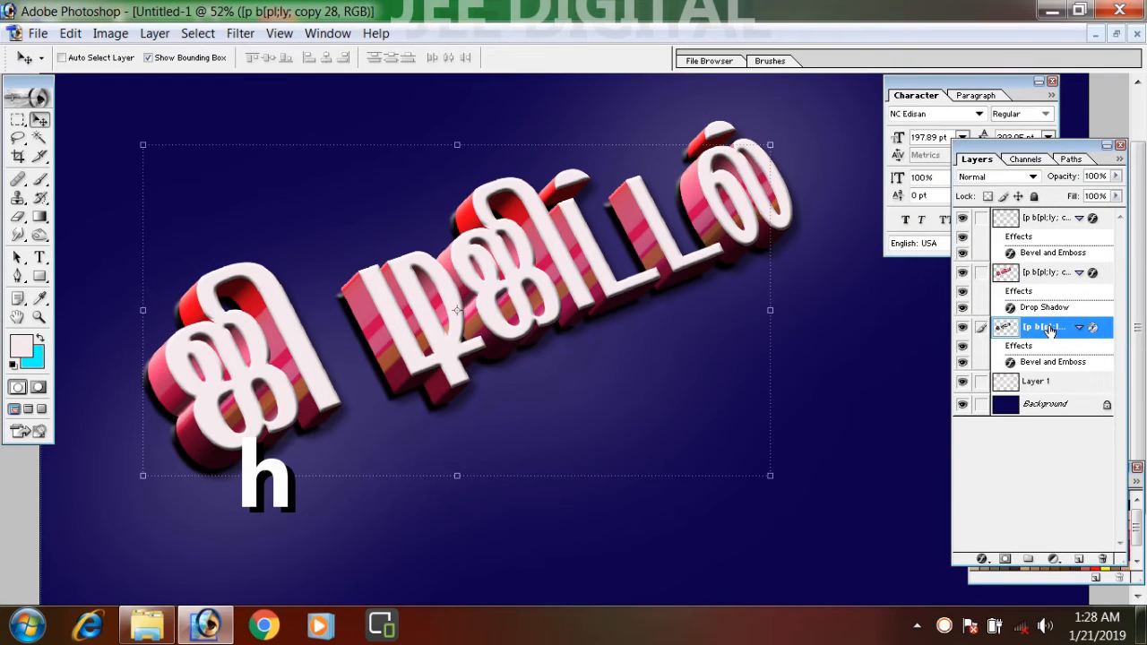
key("ctrl+u")
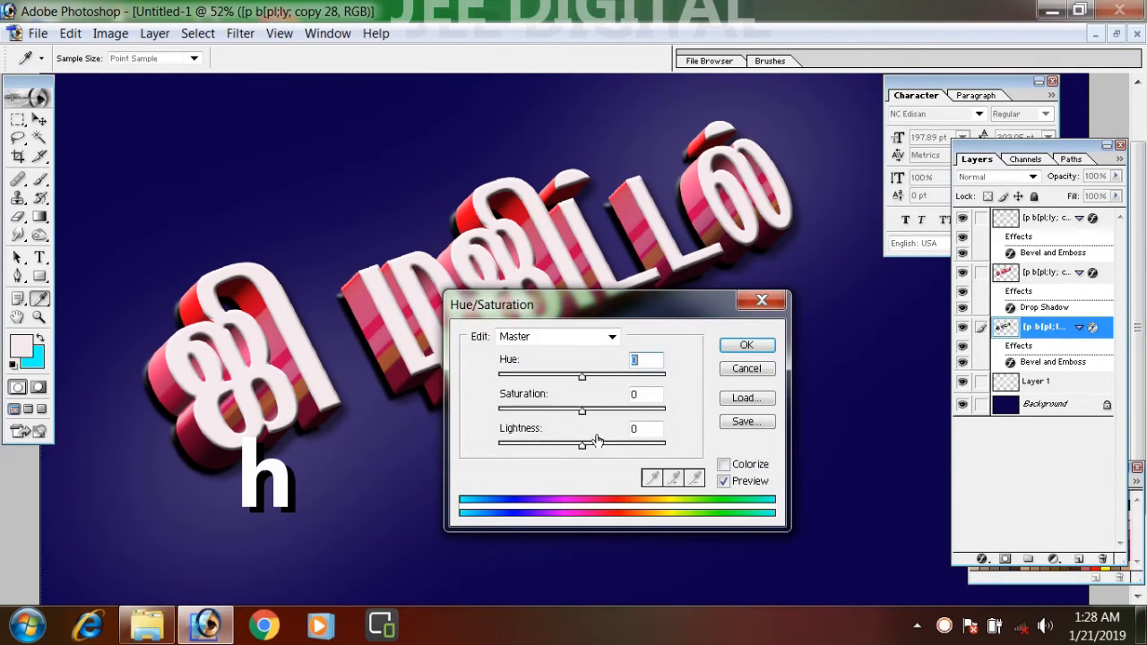
left_click_drag(587, 452, 491, 451)
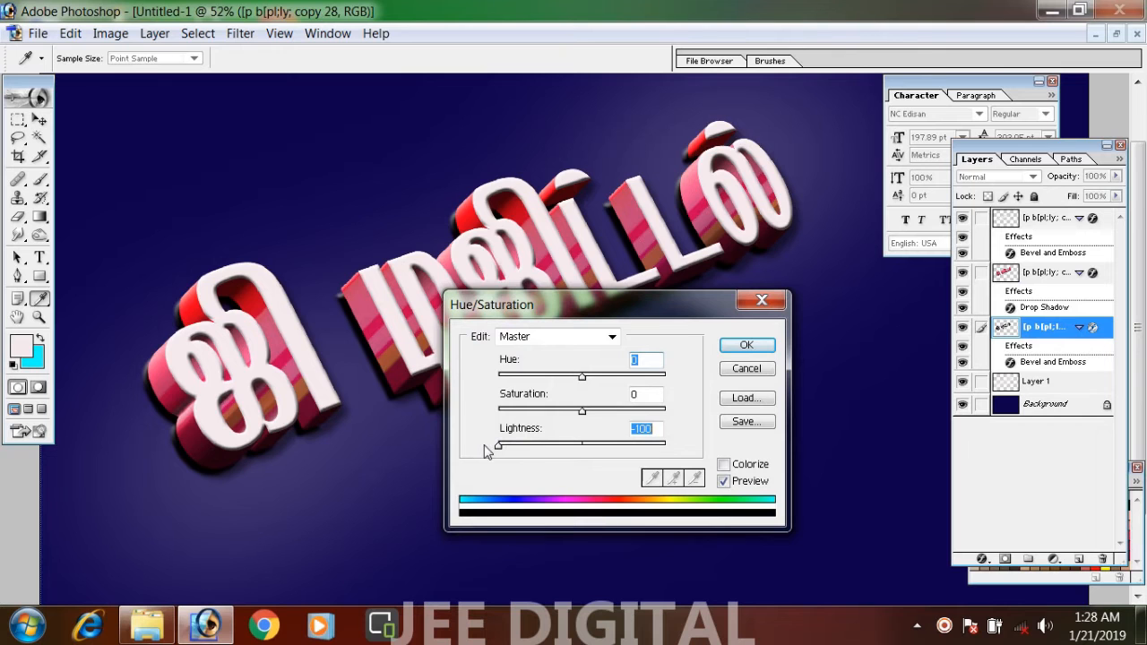
left_click(743, 344)
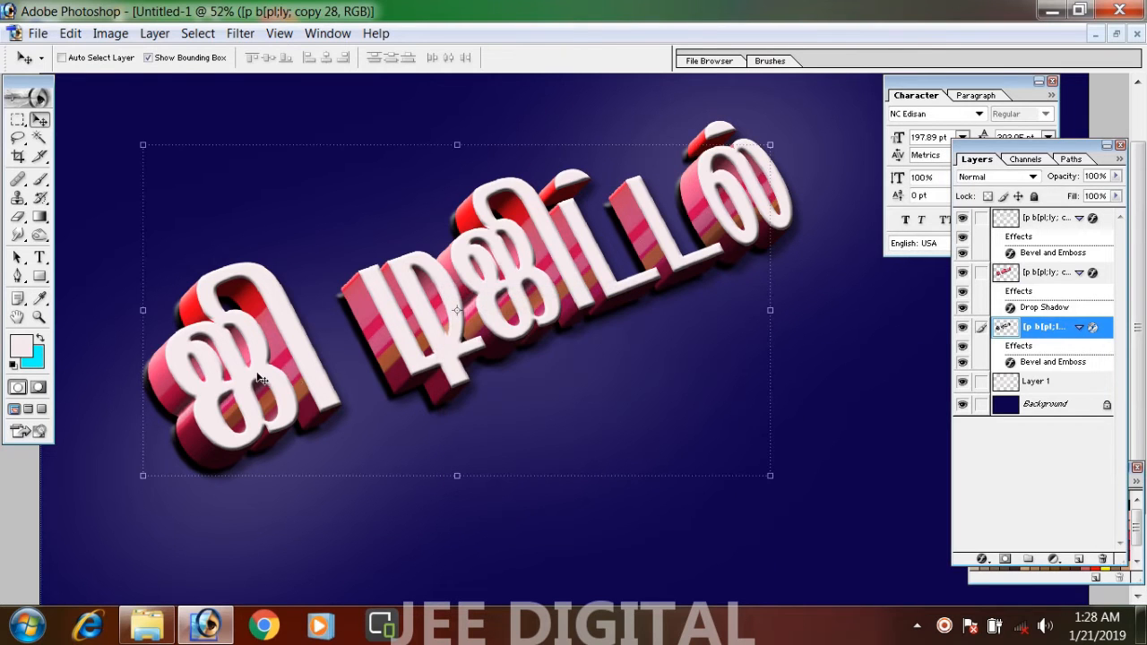
Step: Try moving the shadow down and right, undo the move, and try stretching its height to 102.3%
left_click_drag(260, 379, 291, 425)
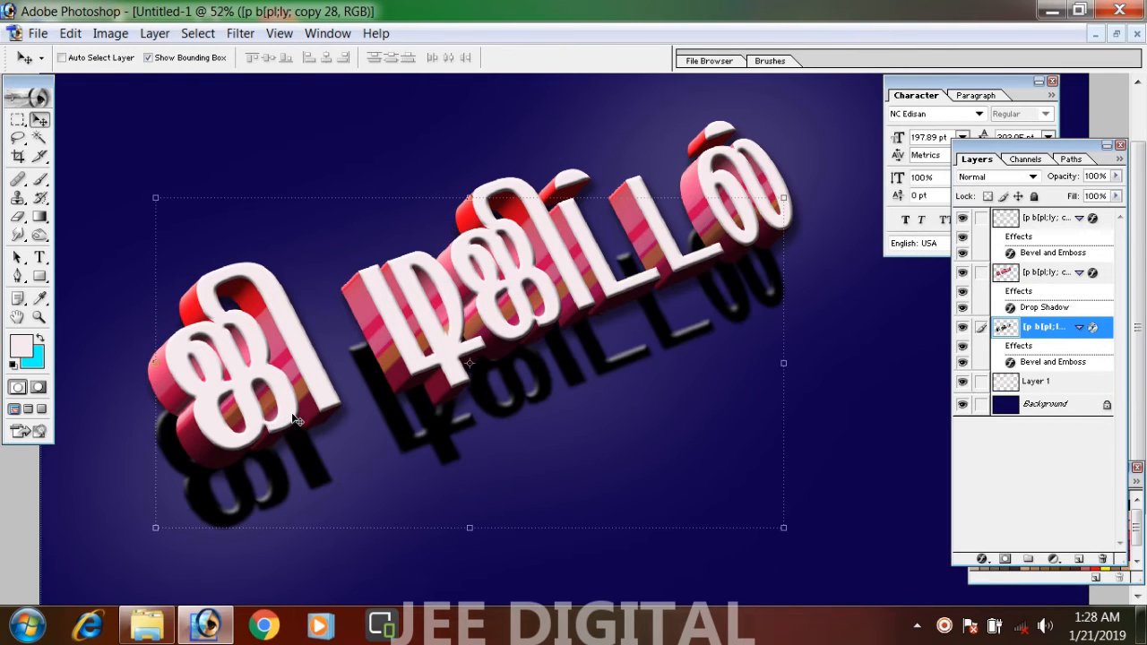
key("ctrl+z")
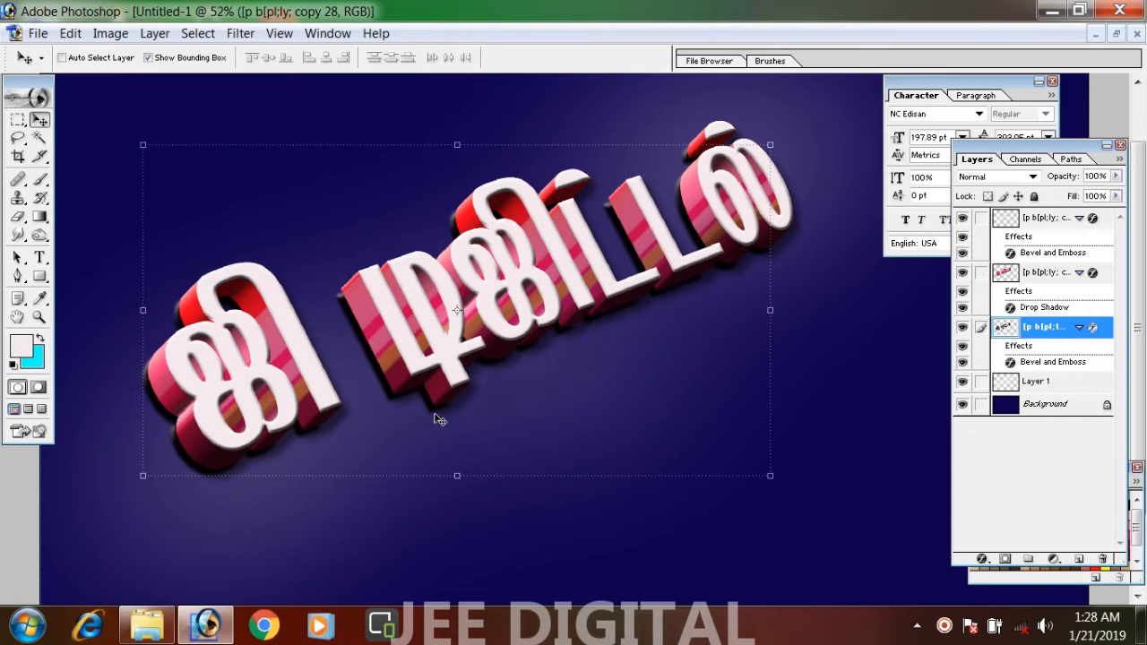
left_click_drag(457, 475, 463, 484)
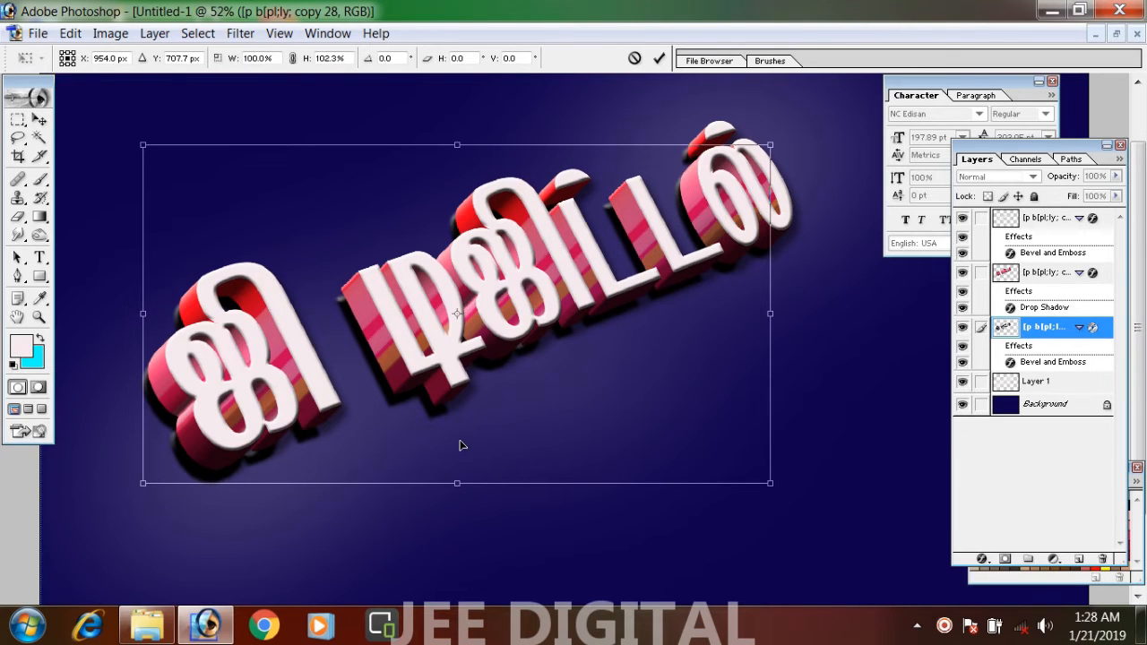
key("Return")
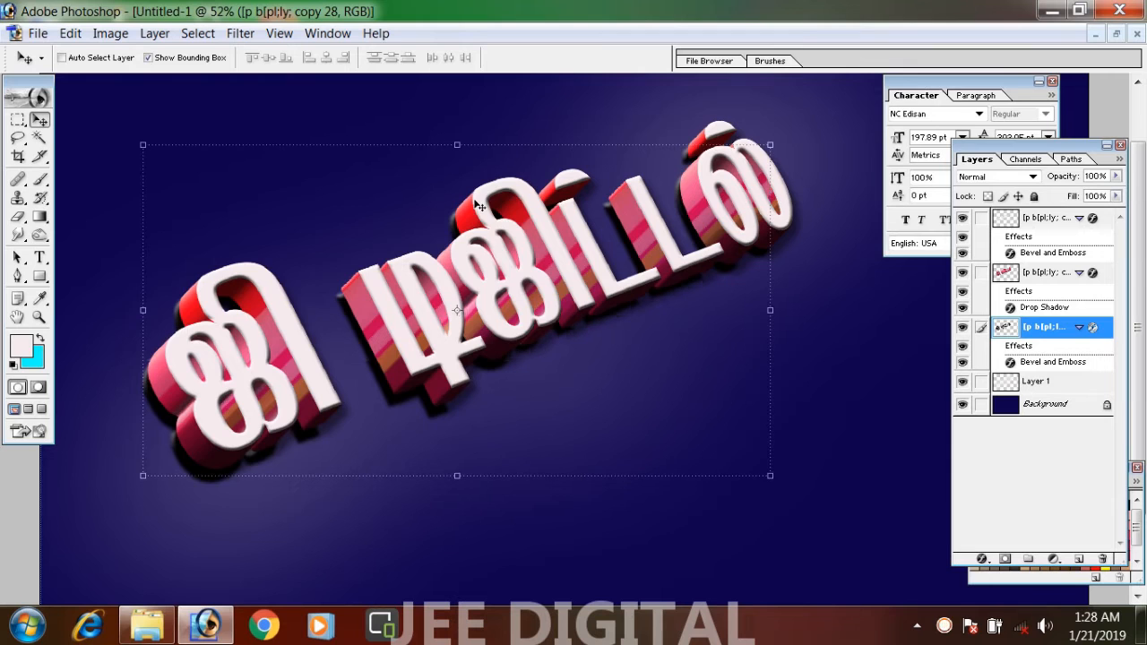
Step: Transform the shadow layer from its upper edge to 99.5% height and apply it
key("ctrl+t")
mouse_move(458, 145)
left_mouse_down()
mouse_move(458, 157)
mouse_move(457, 142)
left_mouse_up()
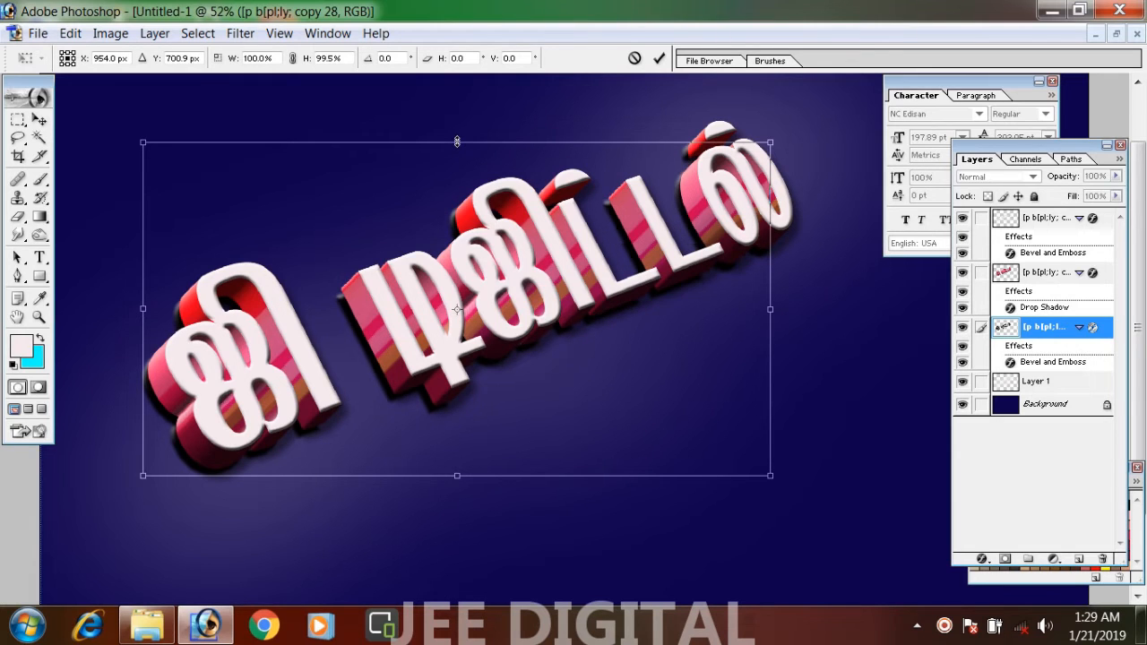
key("Return")
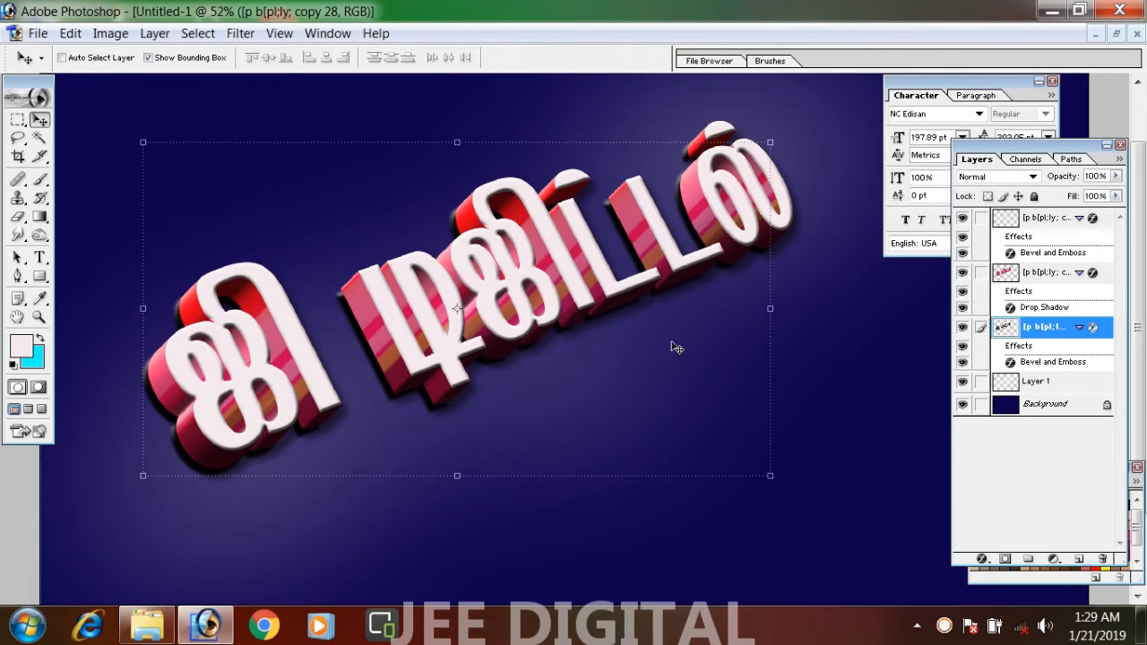
Step: Select the pale front lettering layer, load its outline as a selection and reduce the Brush size to 300
scroll(656, 337, "down", 2)
scroll(656, 338, "up", 3)
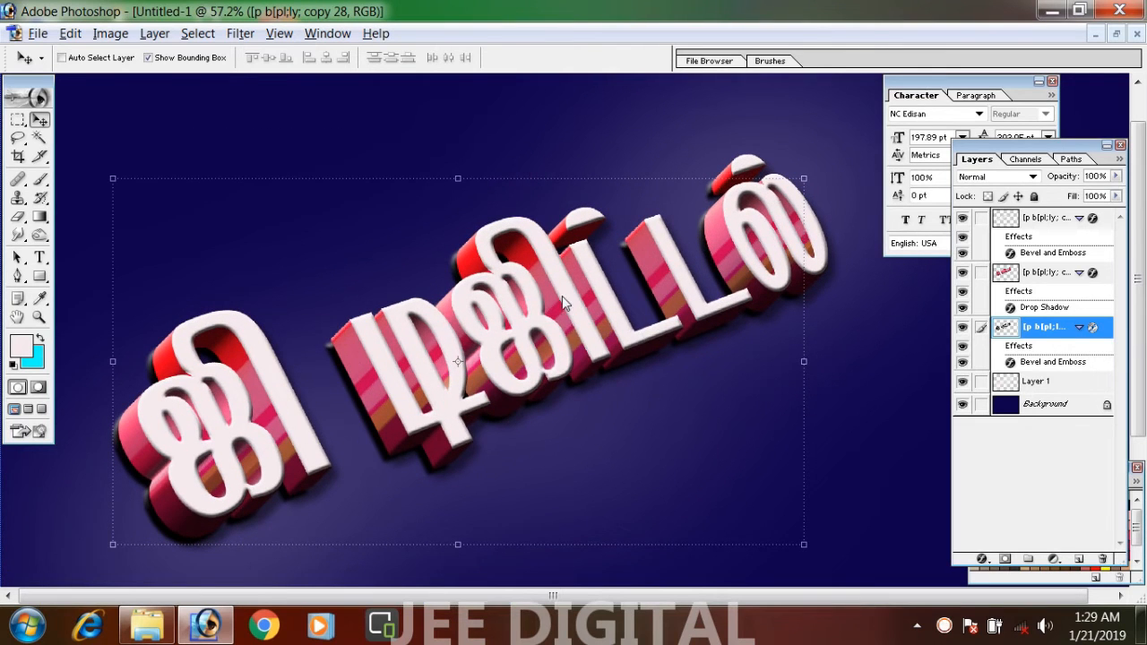
right_click(530, 288)
left_click(571, 295)
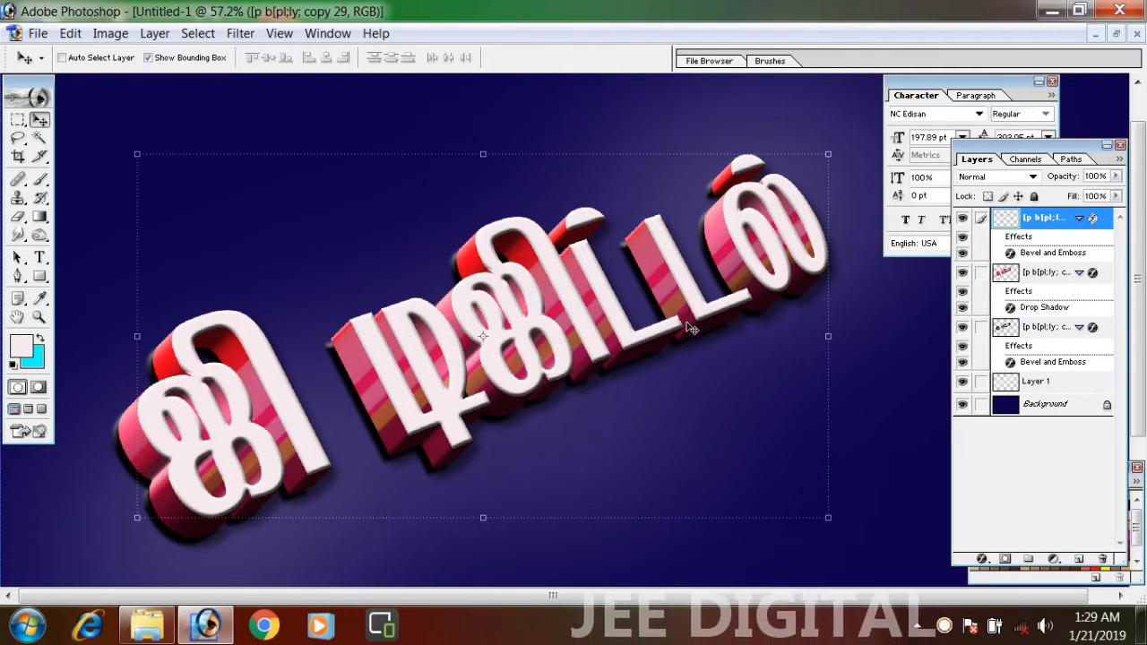
key("b")
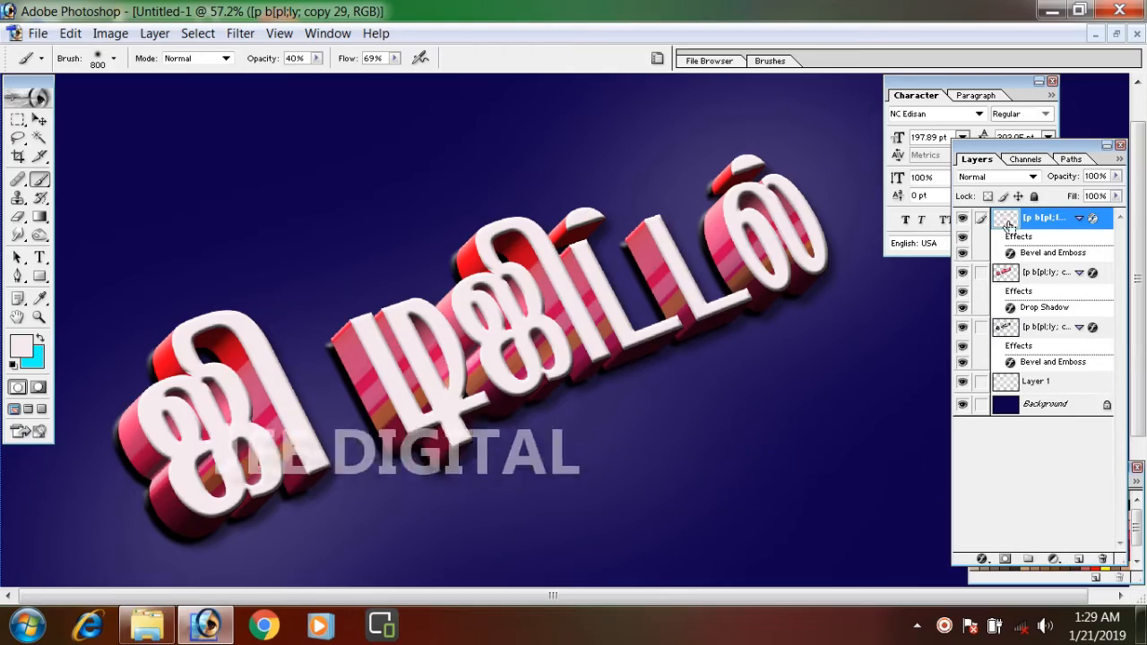
key("bracketleft")
key("bracketleft")
key("bracketleft")
key("bracketleft")
key("bracketleft")
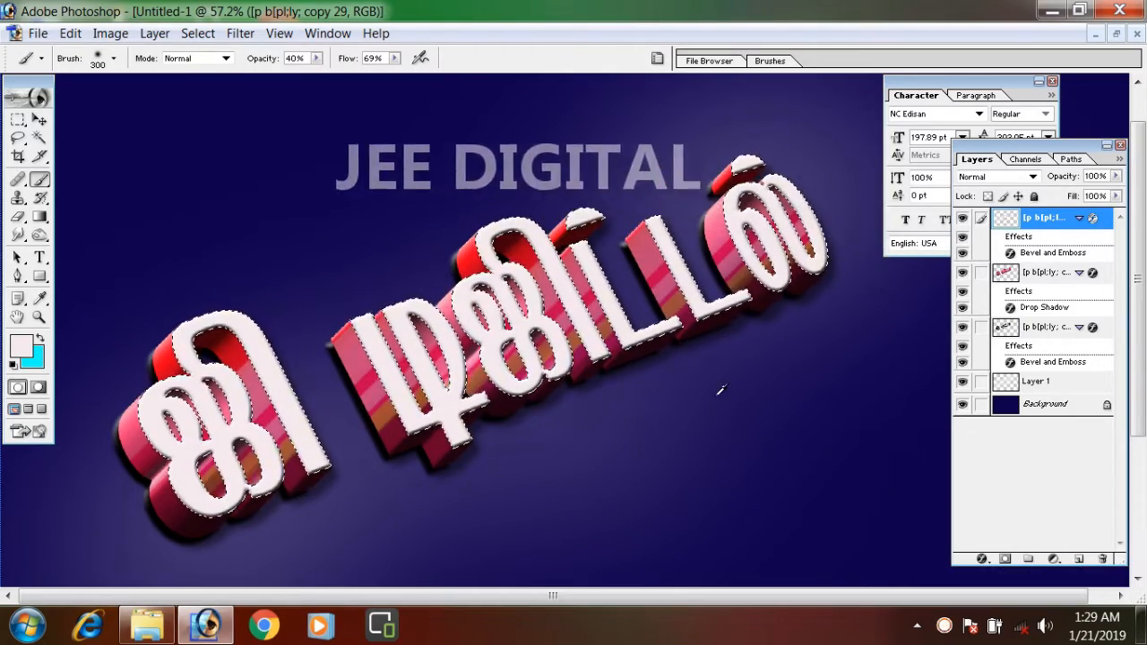
Step: Show the colour swatches, pick yellow and brush a light tint along the lower part of the selected lettering
key("alt+w")
key("w")
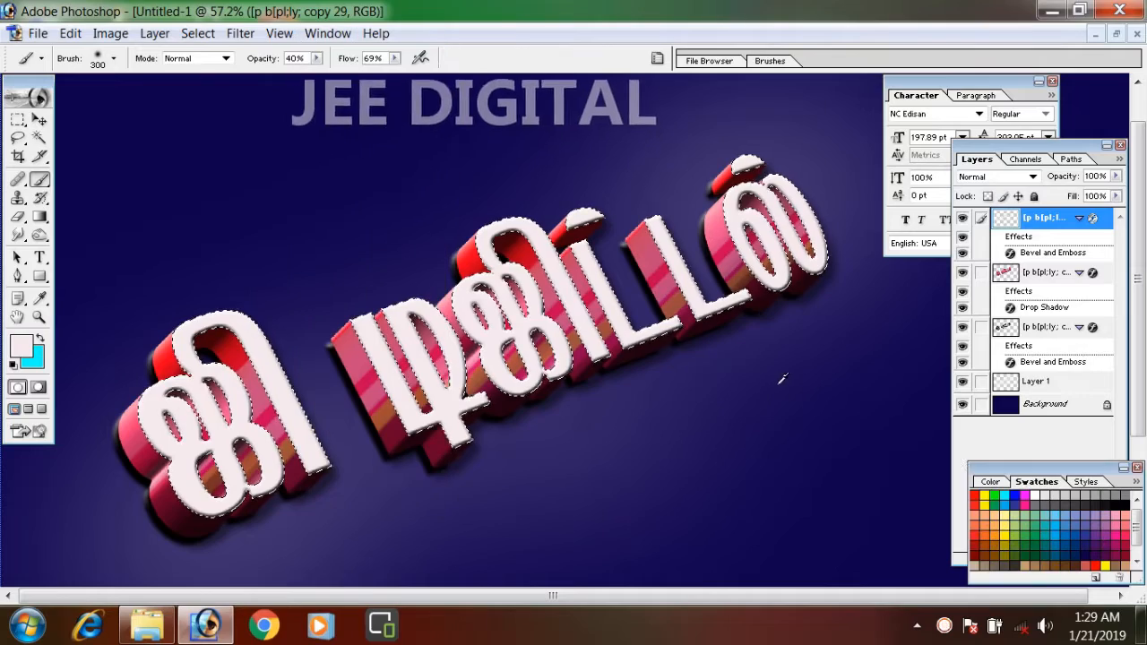
left_click(984, 497)
left_click_drag(190, 518, 811, 300)
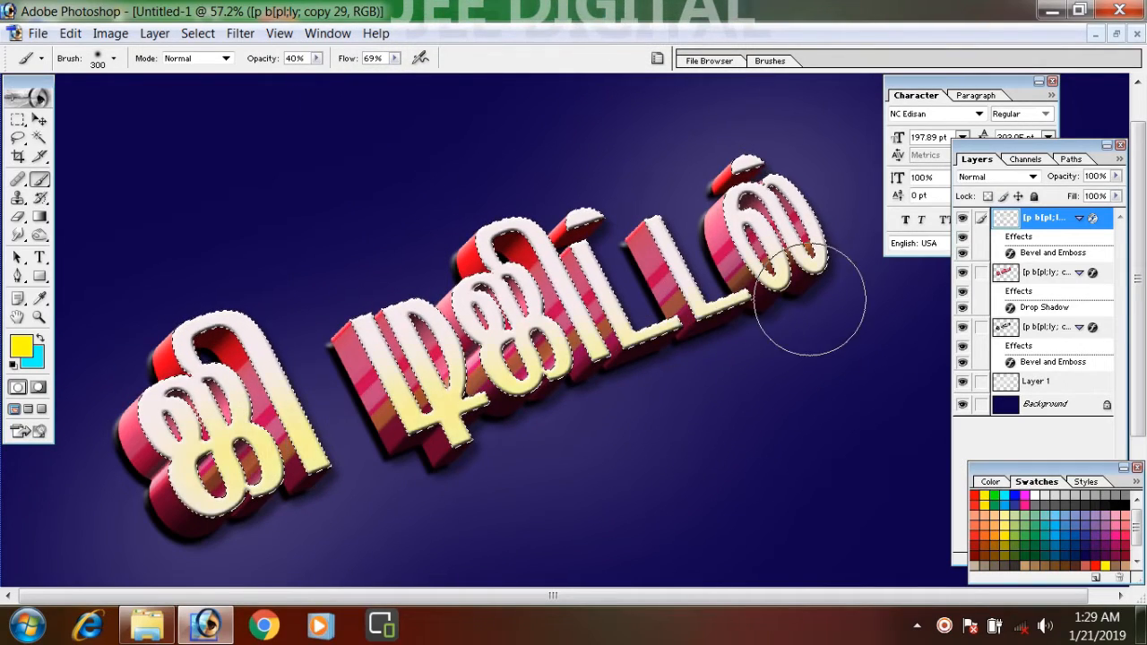
Step: Raise the brush flow and opacity to 100% and paint the lower part of the lettering solid yellow
left_click(395, 59)
left_click_drag(397, 75, 432, 78)
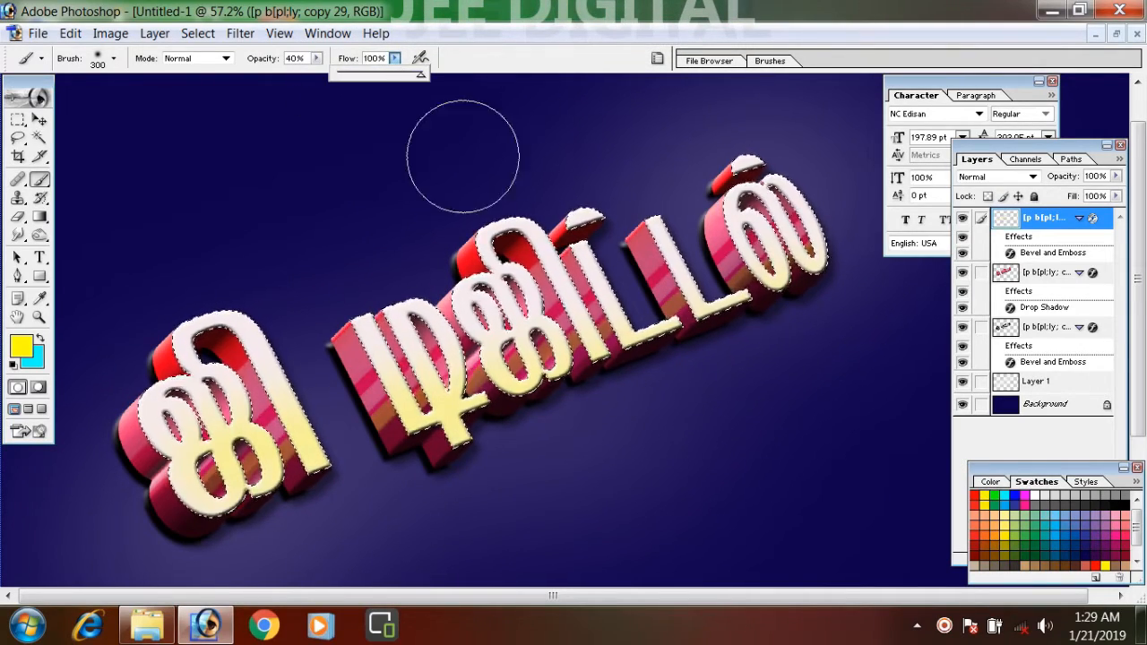
left_click(316, 59)
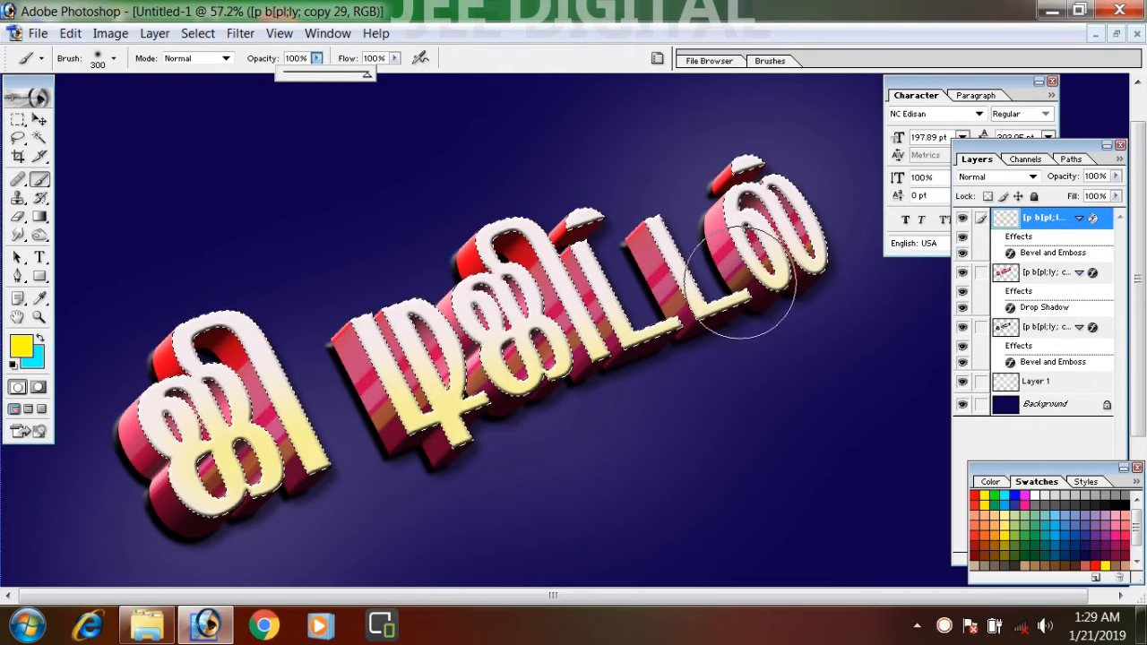
left_click_drag(749, 292, 207, 440)
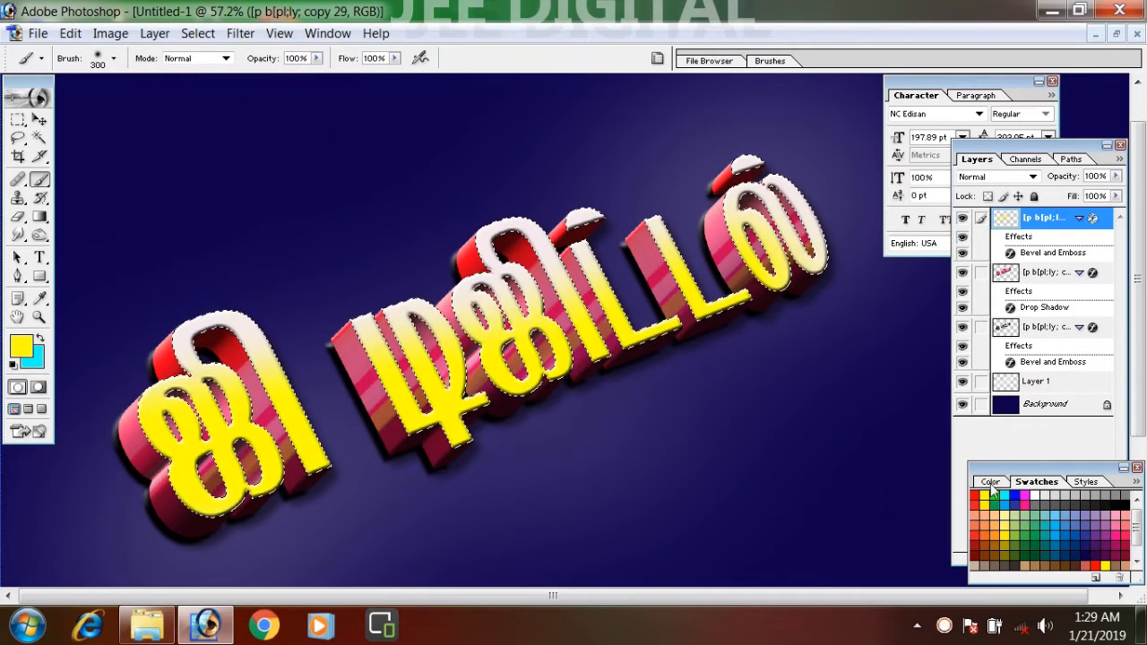
Step: Pick a blue swatch, brush blue along the lower part of the front lettering and clear the selection
left_click(1025, 498)
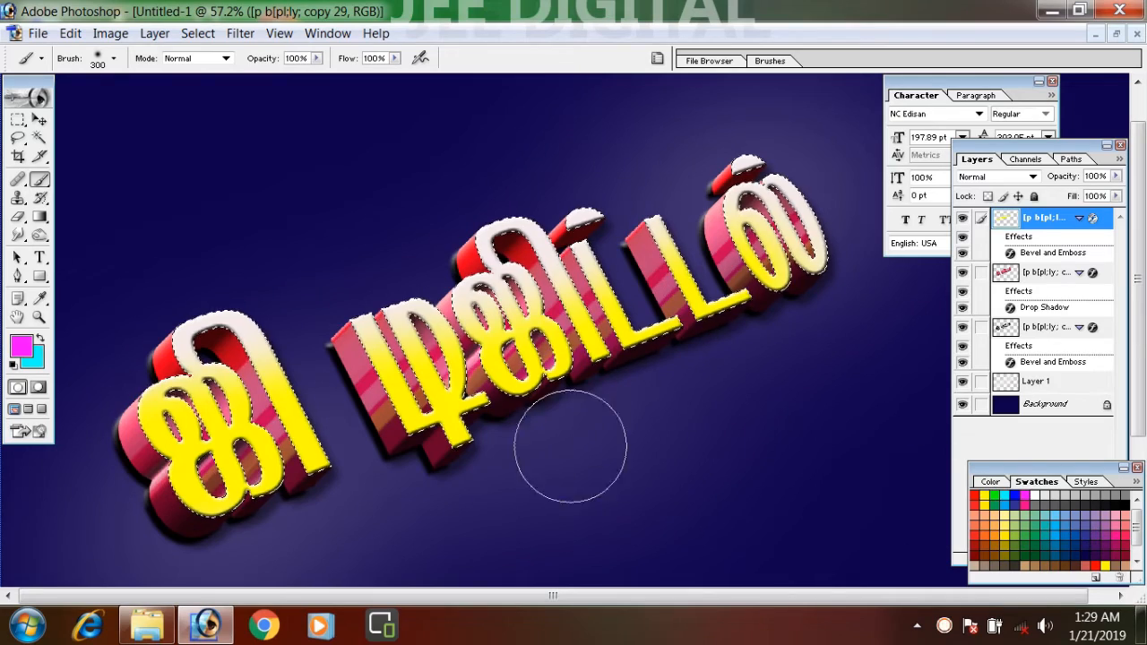
key("ctrl+z")
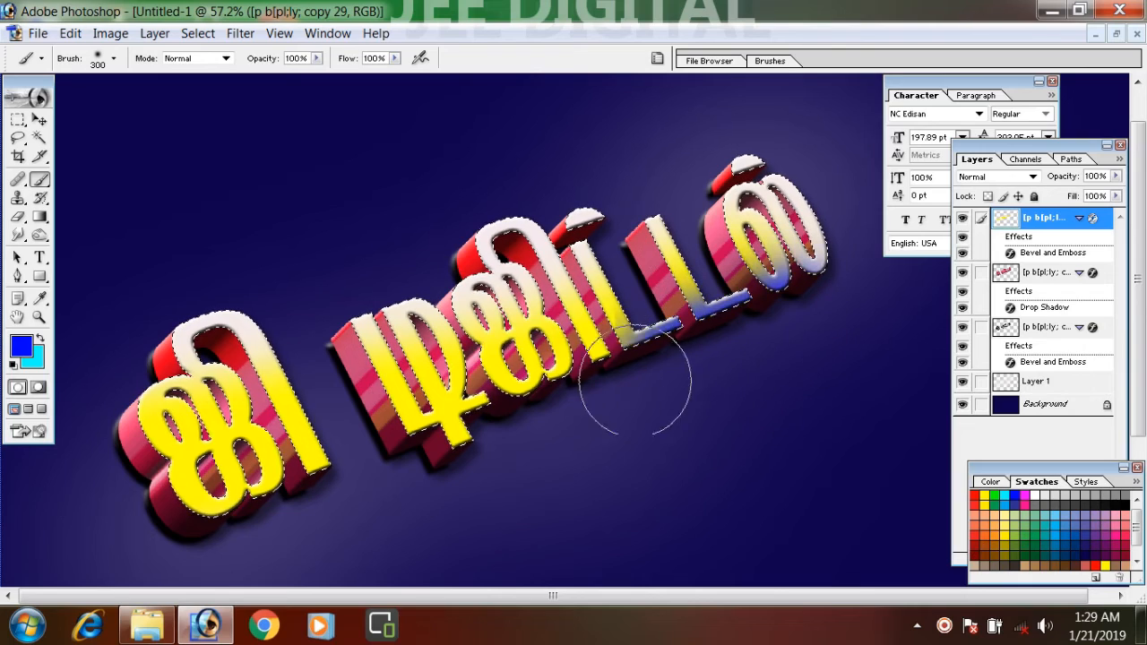
left_click_drag(635, 379, 429, 421)
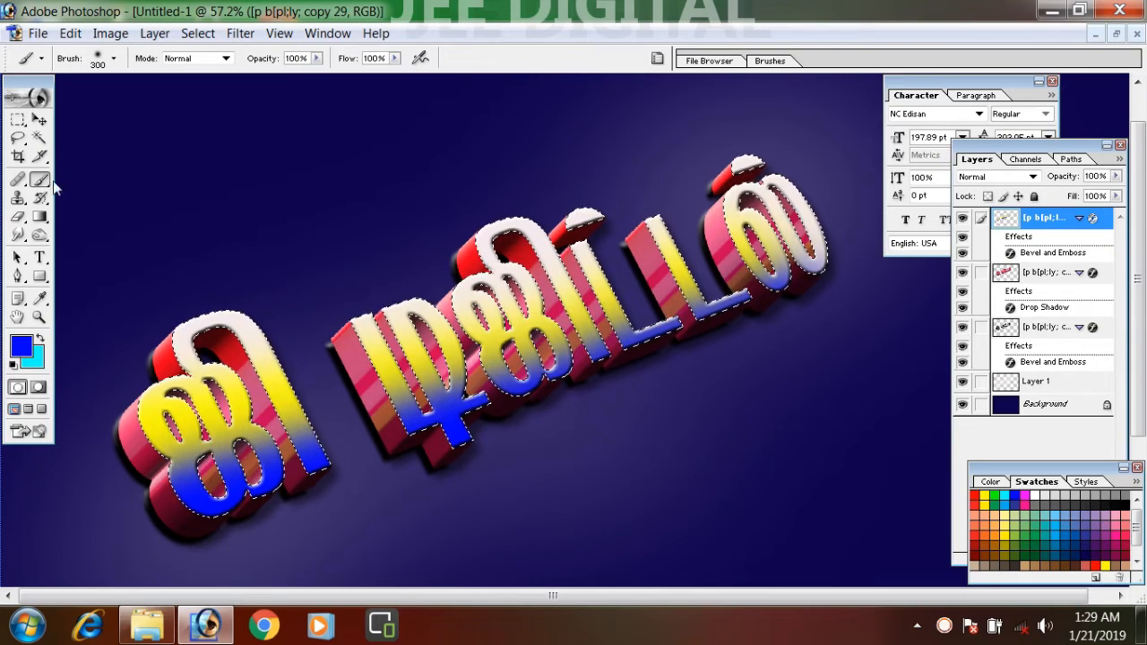
left_click(39, 120)
key("ctrl+0")
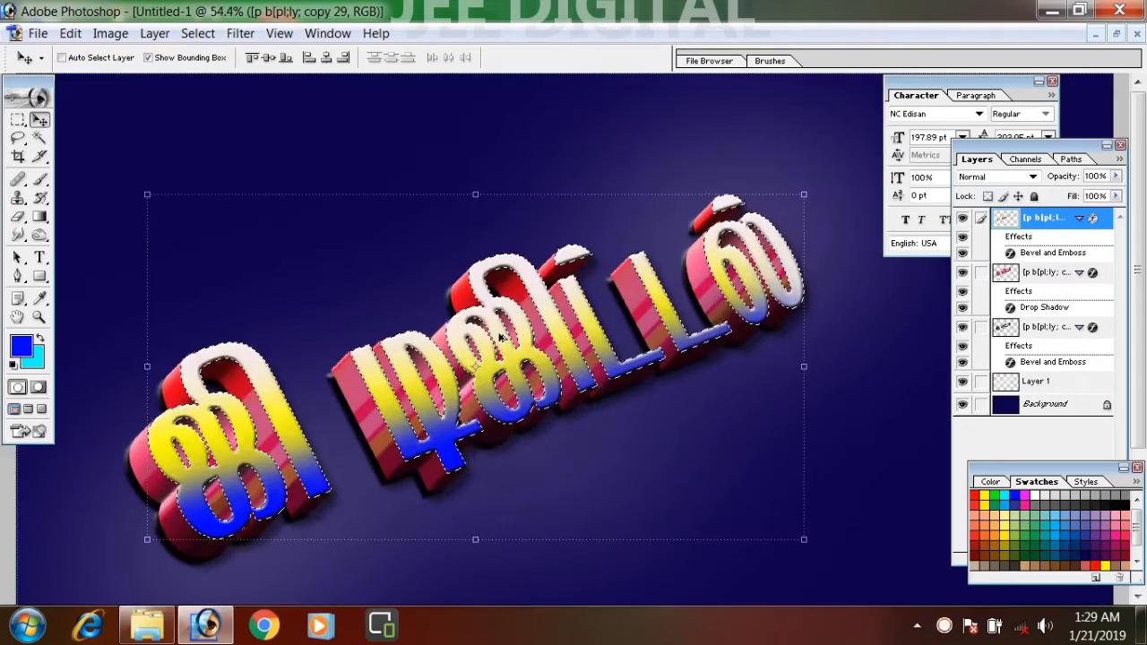
key("ctrl+d")
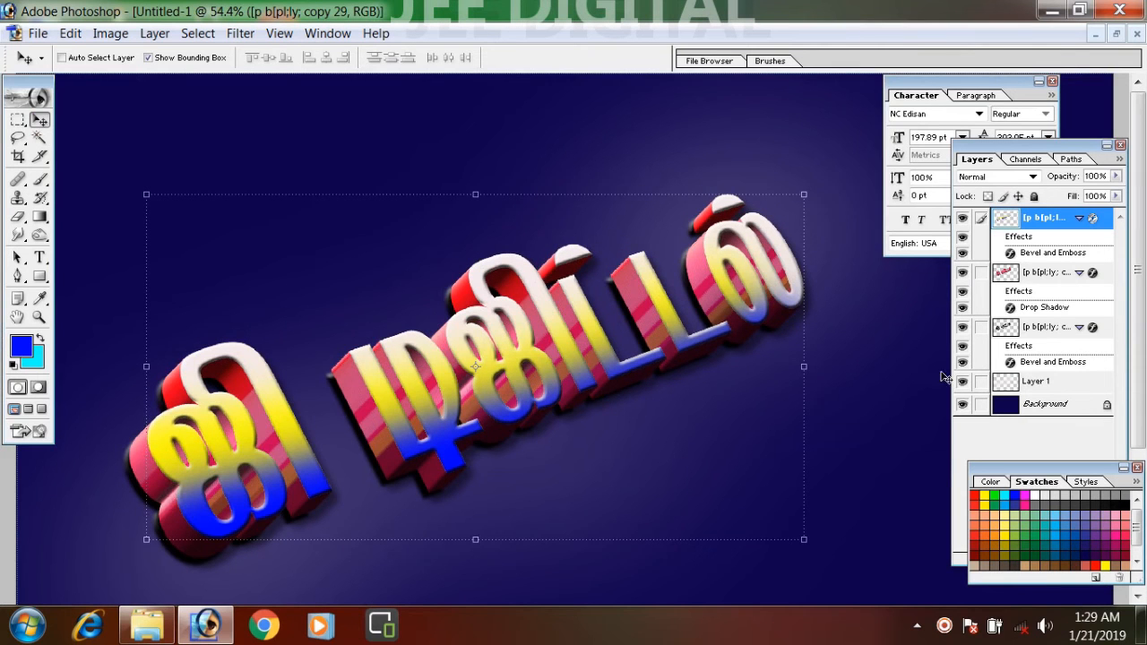
Step: Load the pink extrusion layer's outline as a selection and set the brush foreground colour to near-black 00000C
left_click(1005, 272, "ctrl")
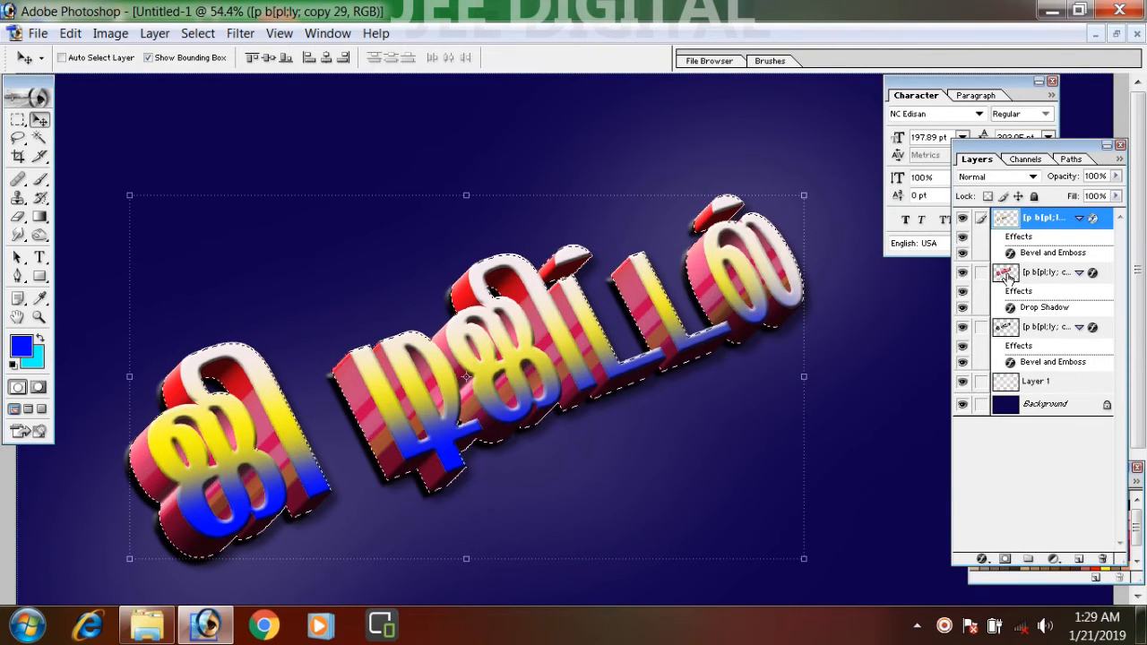
key("b")
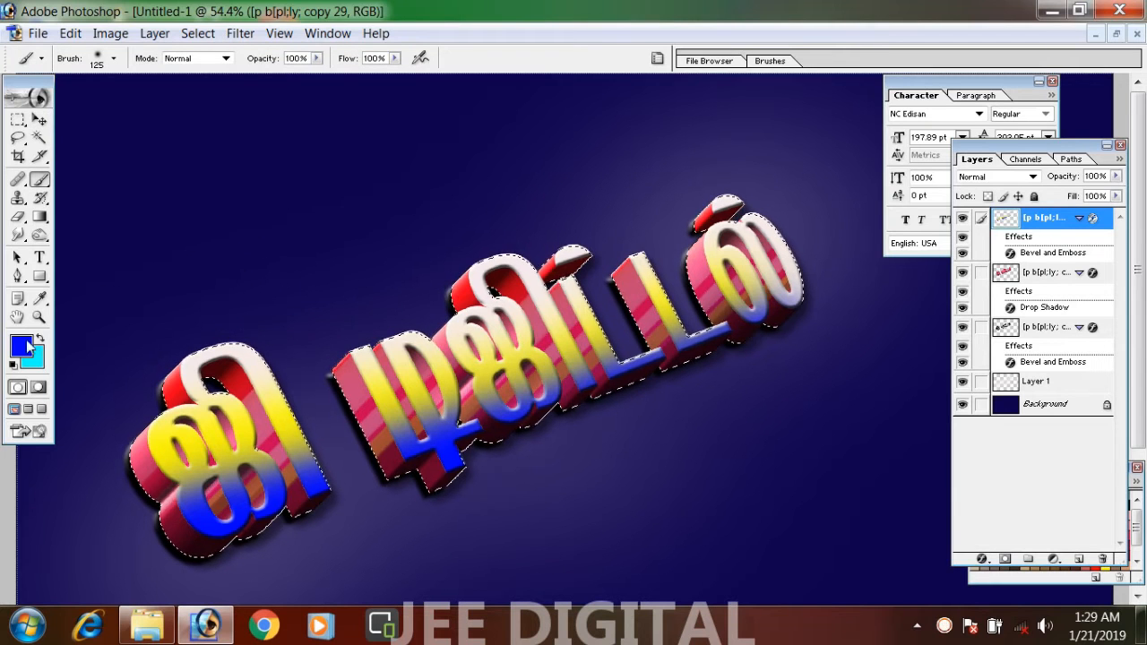
left_click(39, 297)
left_click(22, 345)
left_click(362, 497)
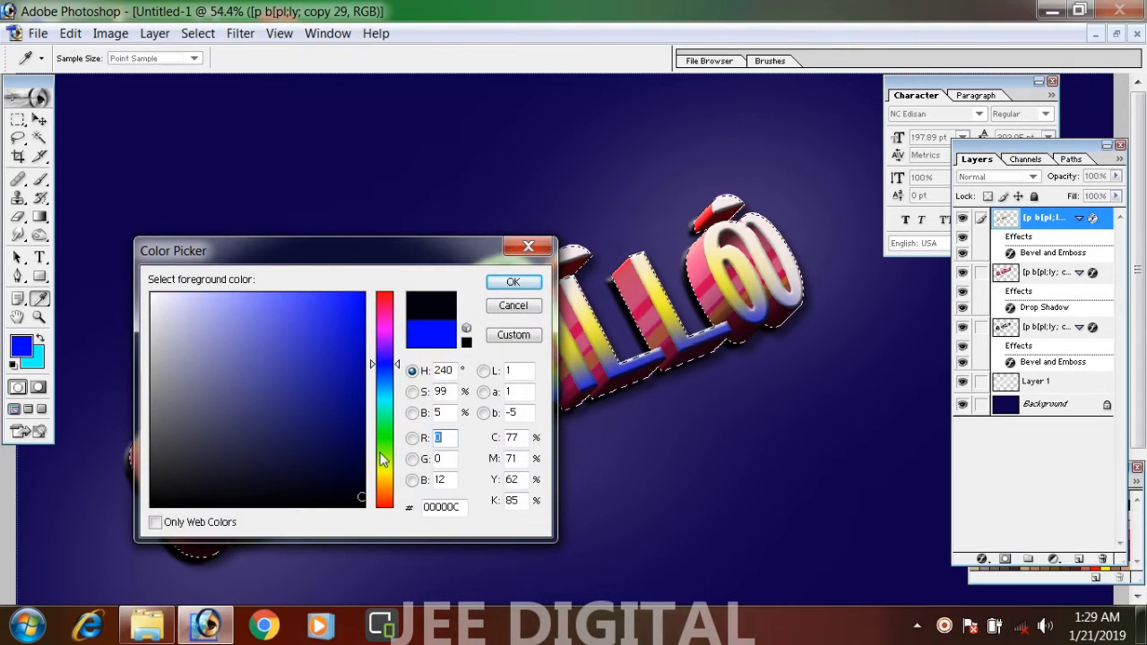
left_click(514, 285)
Step: Reduce the Brush size to 50 and make the pink extrusion layer active for painting
scroll(485, 333, "up", 3)
left_click_drag(417, 485, 302, 200)
left_click_drag(223, 362, 282, 358)
key("bracketleft")
key("bracketleft")
key("bracketleft")
key("bracketleft")
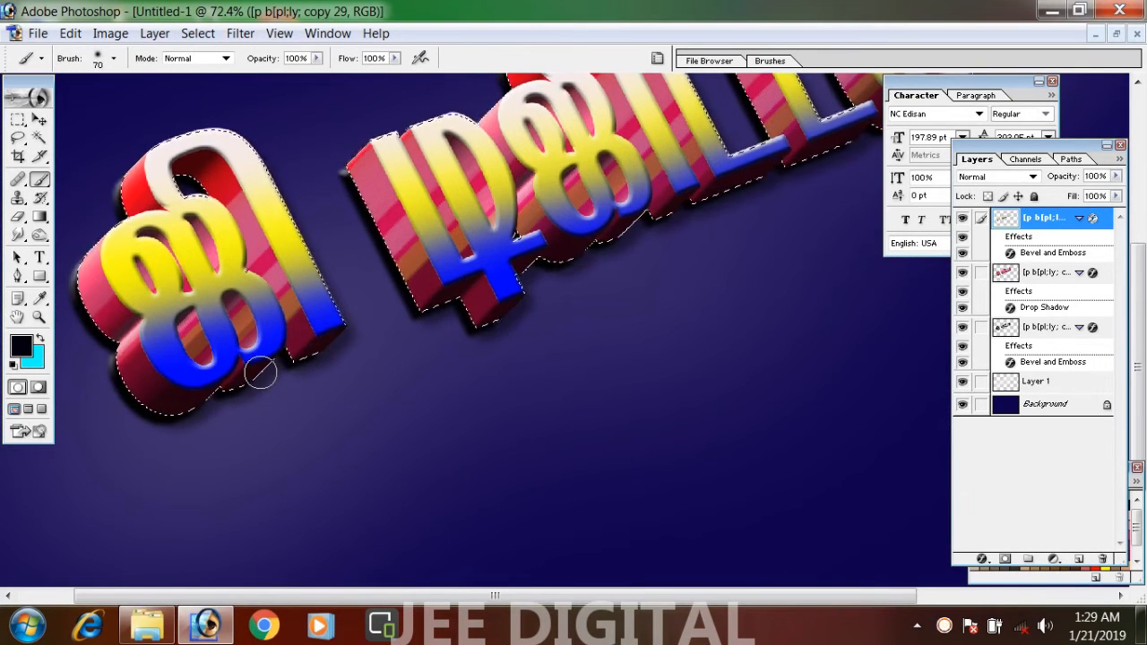
key("bracketleft")
key("bracketleft")
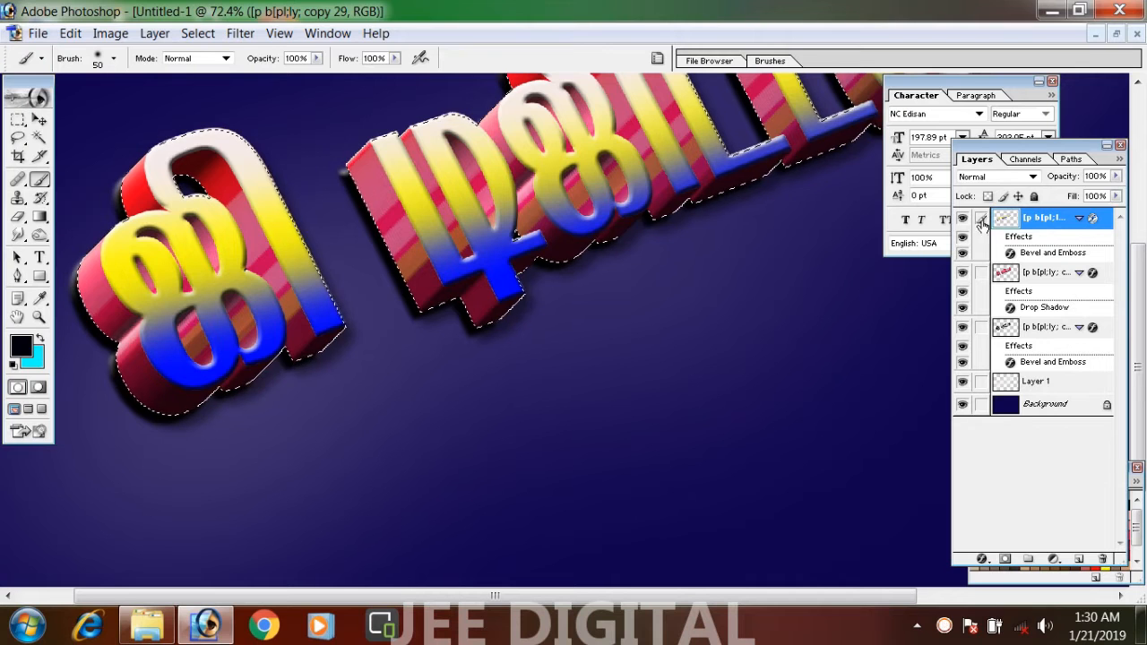
left_click(1031, 281)
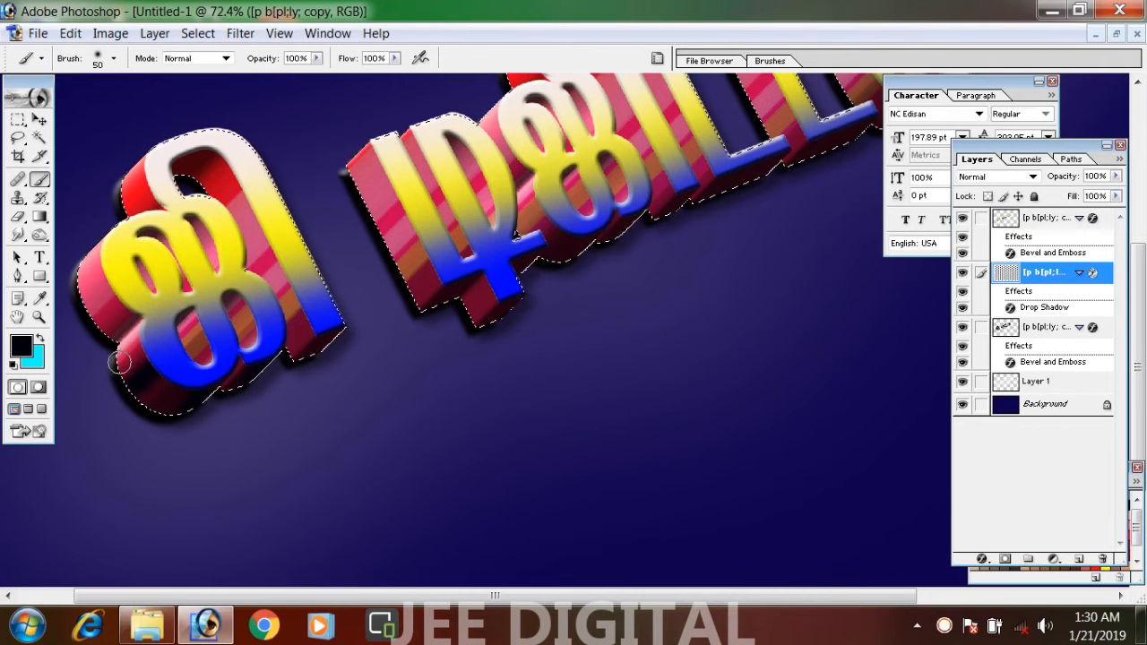
Step: Brush dark shading bands across the extruded sides of the letters
left_click_drag(221, 169, 213, 149)
left_click_drag(339, 363, 229, 464)
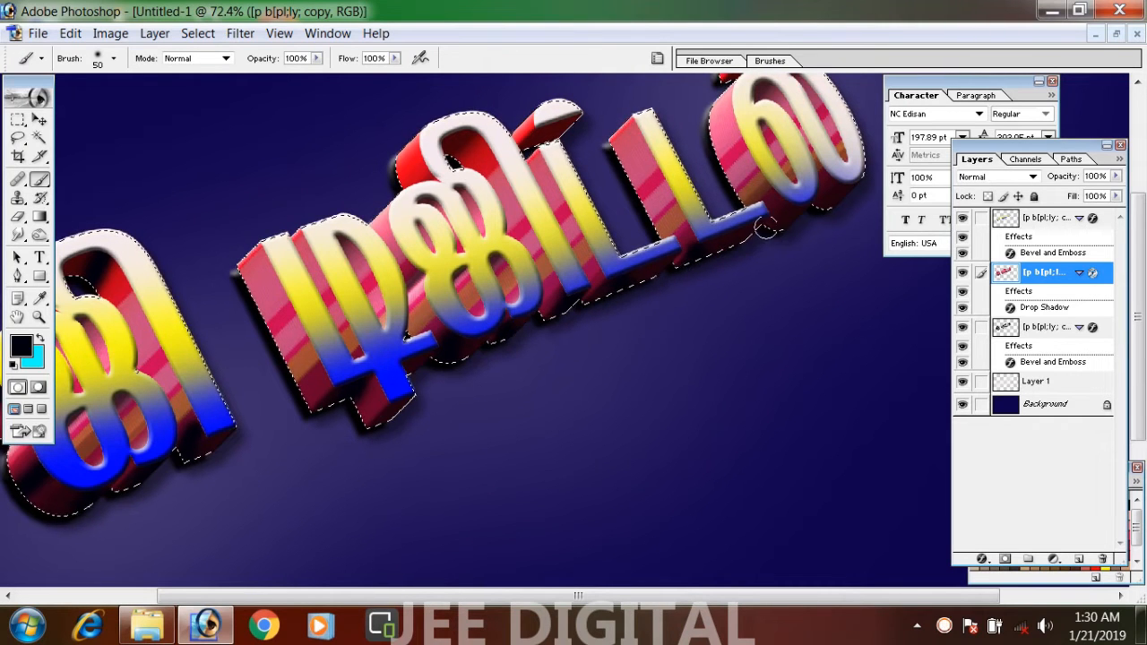
left_click_drag(786, 236, 781, 336)
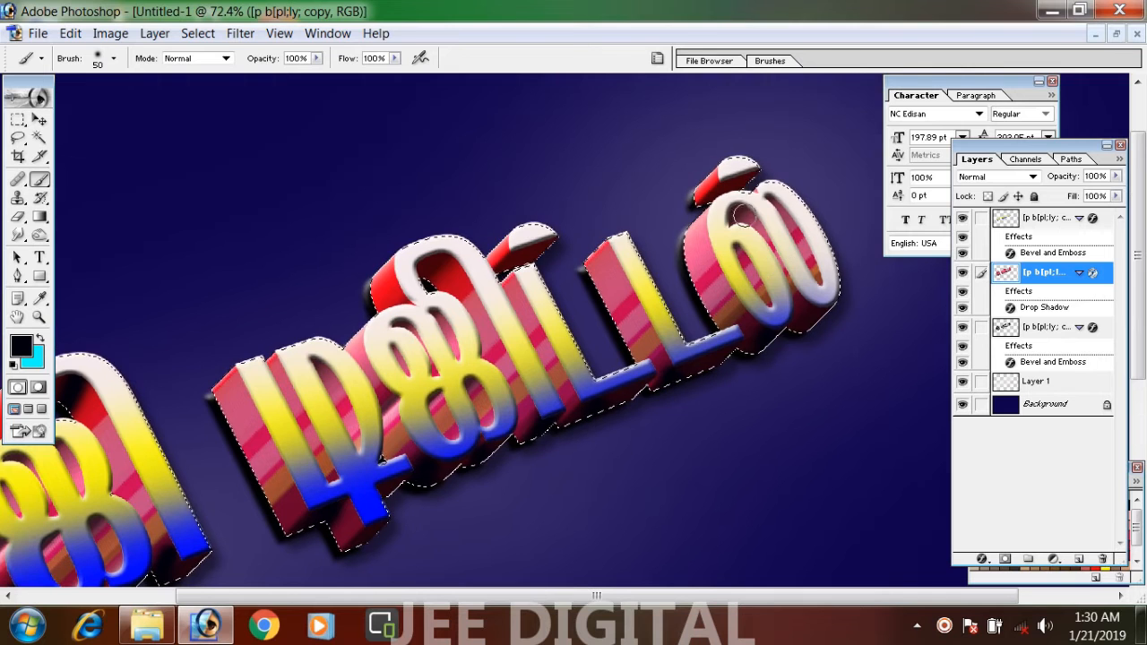
left_click_drag(330, 562, 419, 374)
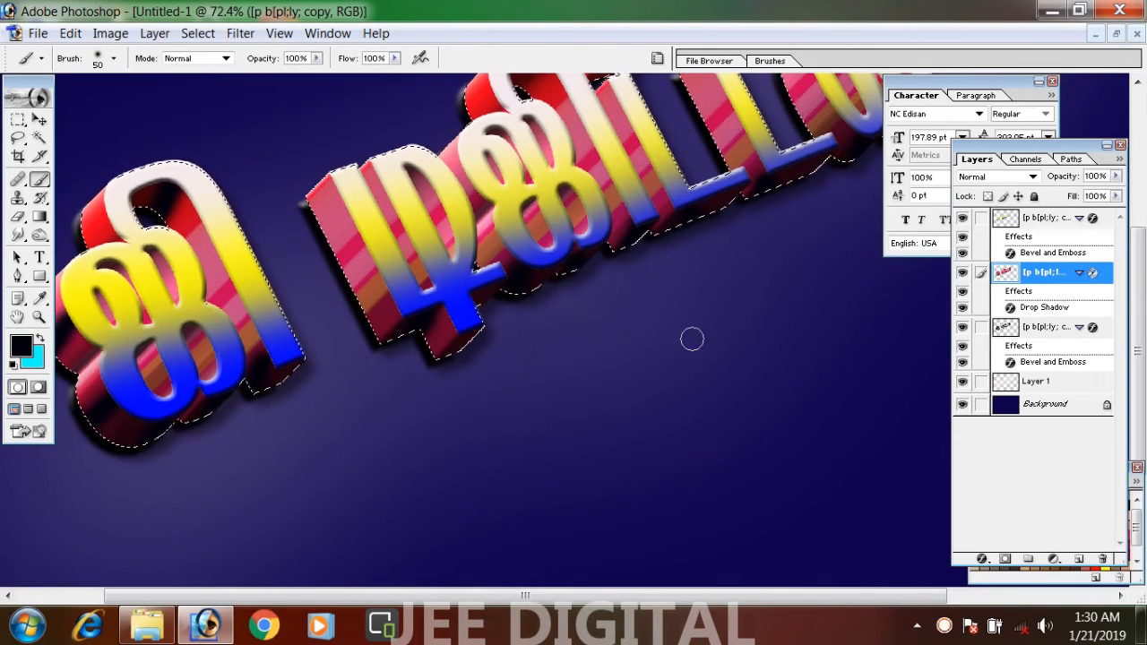
Step: Set the foreground colour to pale EFEFF9 and return to the Brush tool
left_click(25, 350)
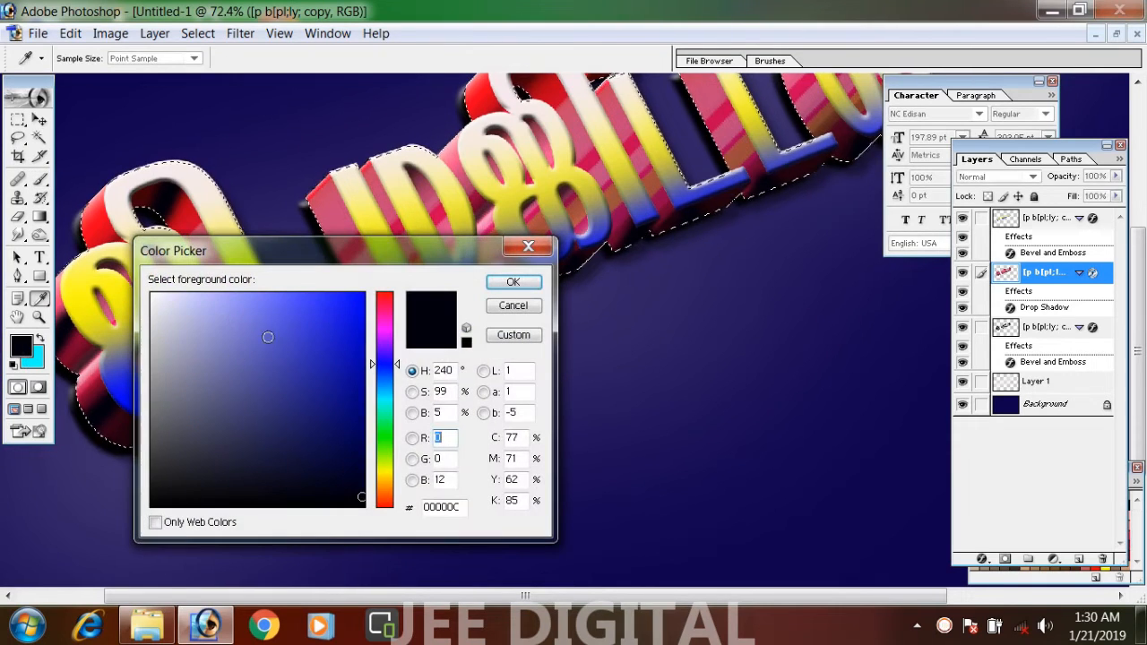
left_click(158, 297)
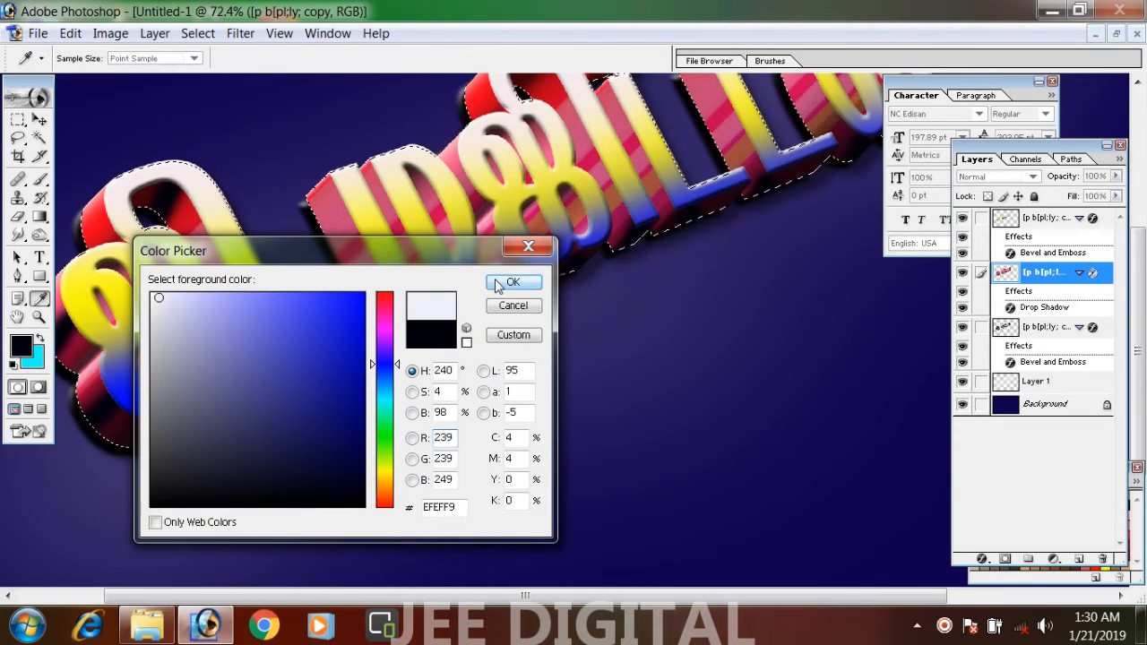
left_click(509, 282)
key("b")
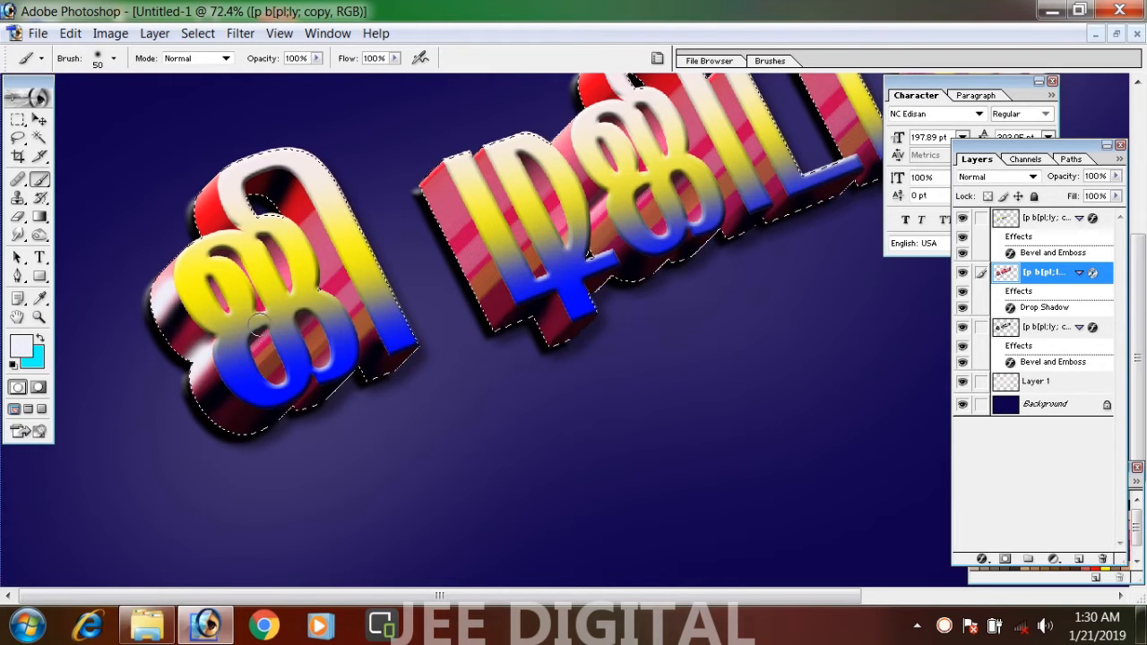
Step: Lower the Brush to 59% opacity, 75% flow and size 30 while brushing pale highlights on the first letter's extrusion
left_click(394, 59)
left_click(353, 74)
left_click(316, 60)
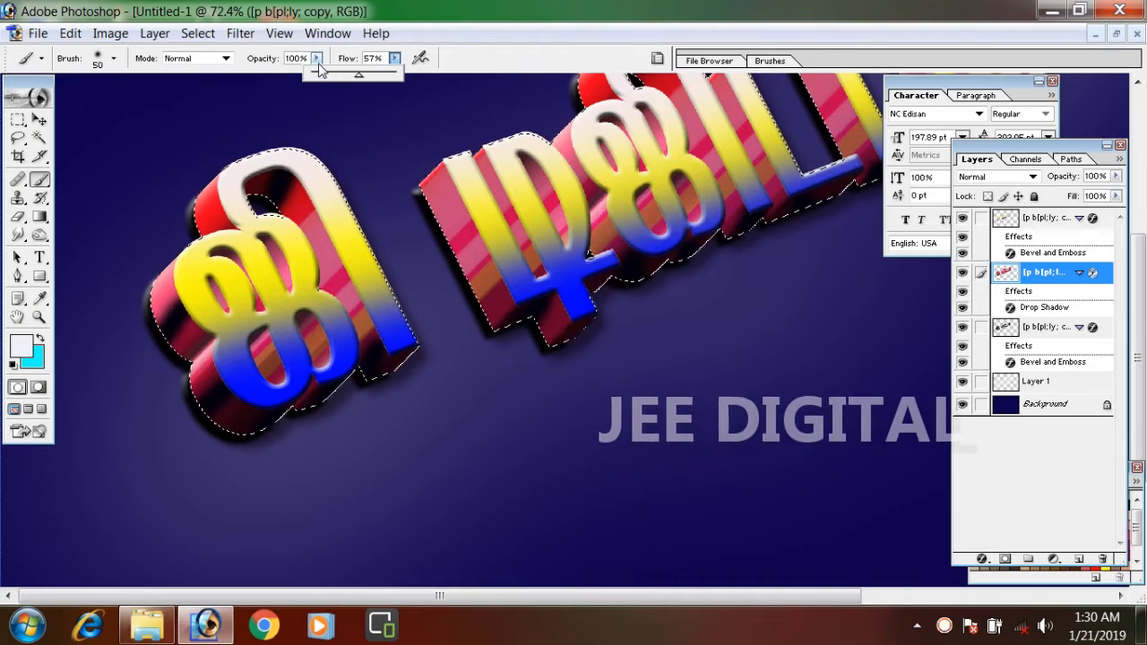
left_click(282, 74)
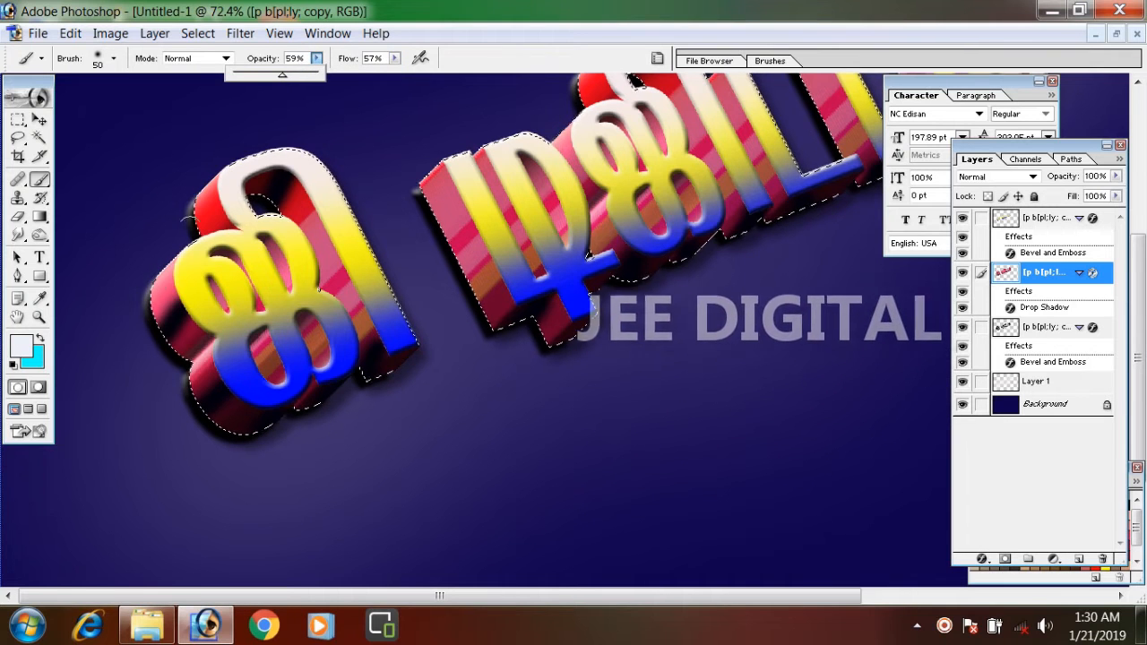
left_click(168, 282)
key("bracketleft")
key("bracketleft")
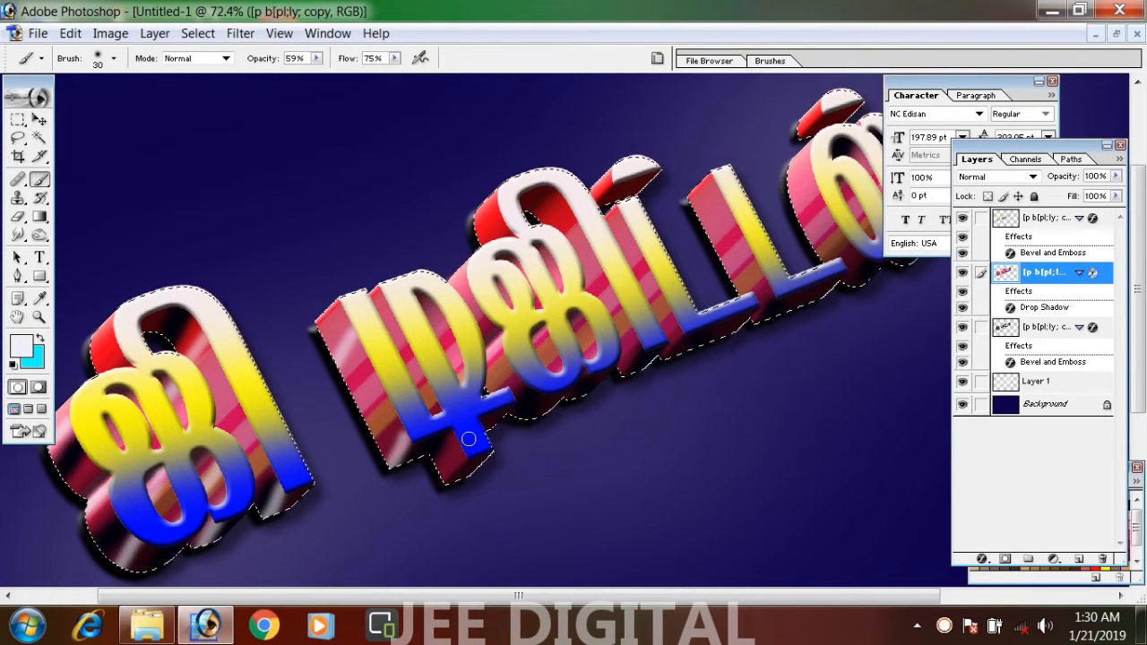
Step: Brush pale highlight streaks across the extruded sides of the remaining letters and clear the selection
left_click(506, 395)
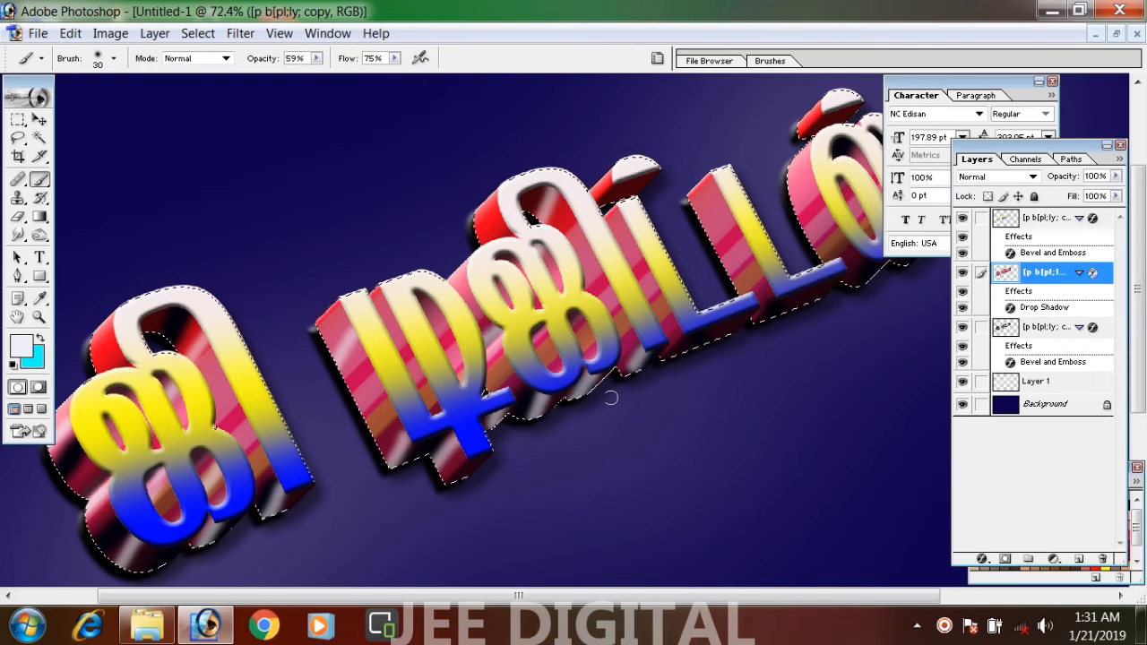
left_click_drag(736, 278, 616, 346)
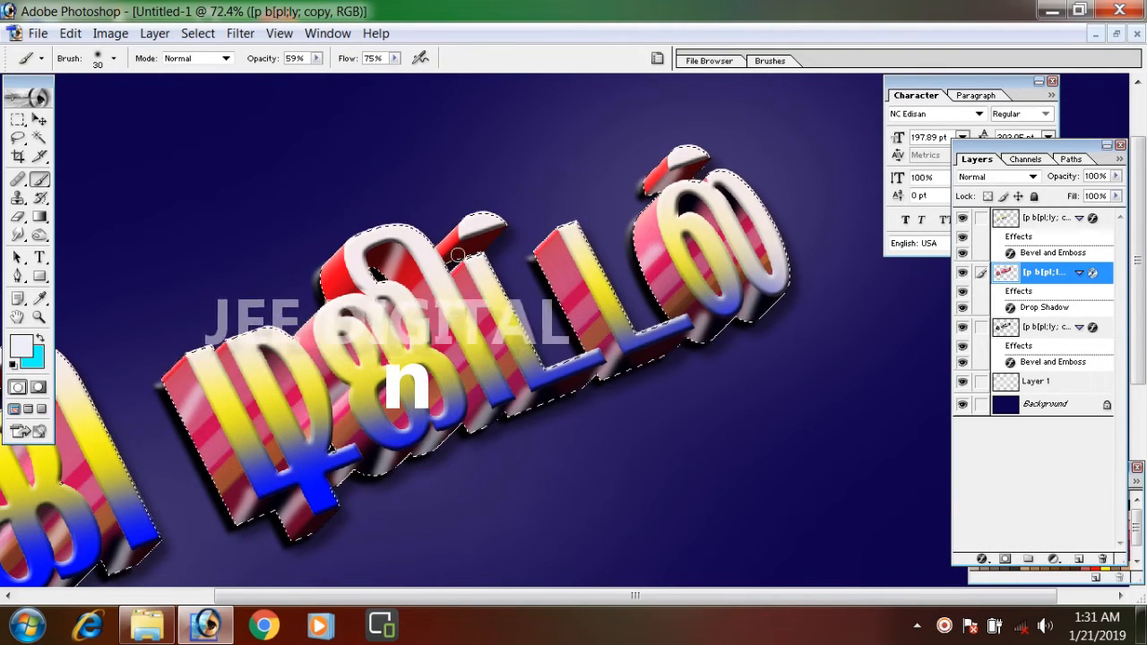
left_click_drag(458, 255, 469, 234)
scroll(706, 116, "down", 5)
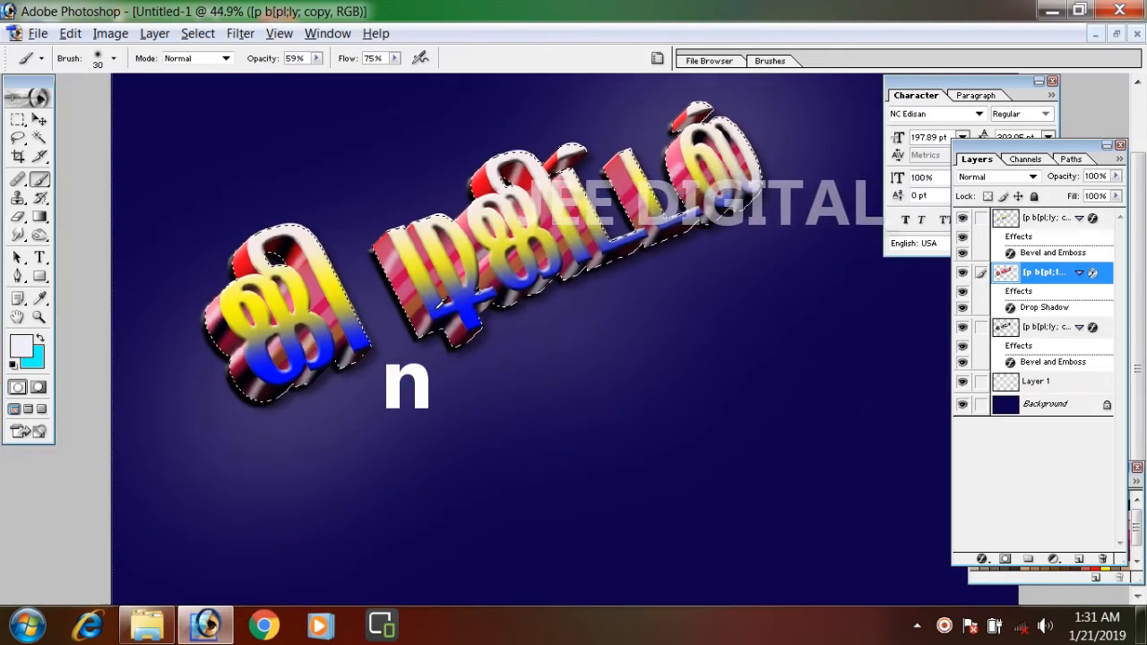
scroll(439, 304, "up", 2)
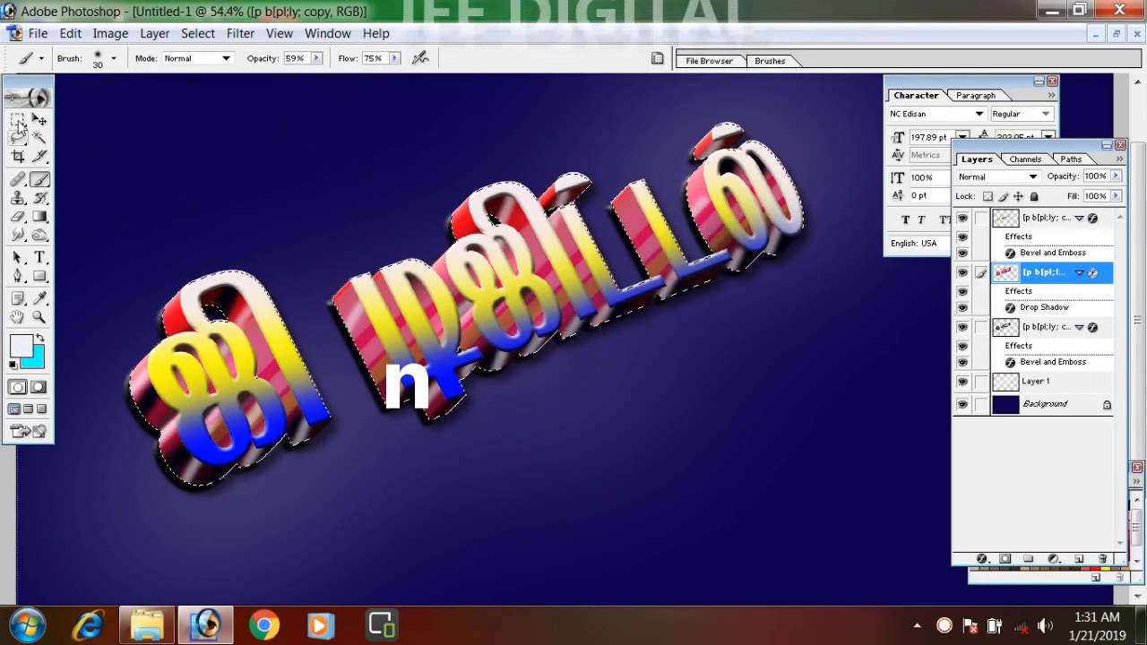
left_click(39, 119)
key("ctrl+d")
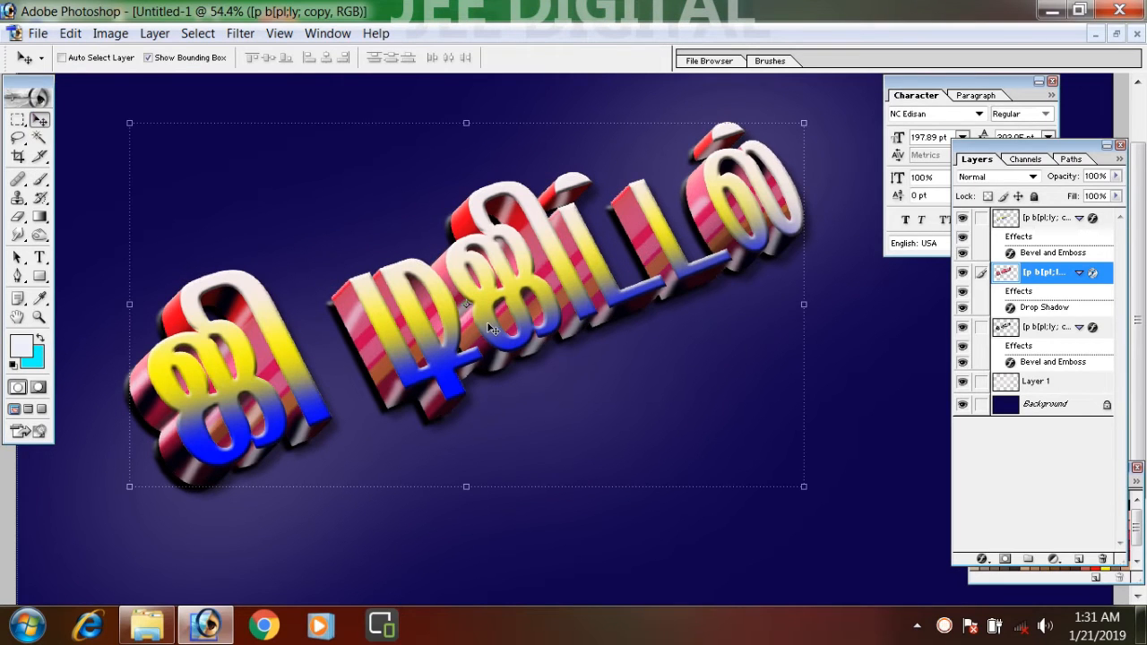
Step: Add a 3 px outside Stroke effect in off-white F7EFEF to the front lettering layer
left_click(962, 330)
left_click(1108, 223)
double_click(1104, 223)
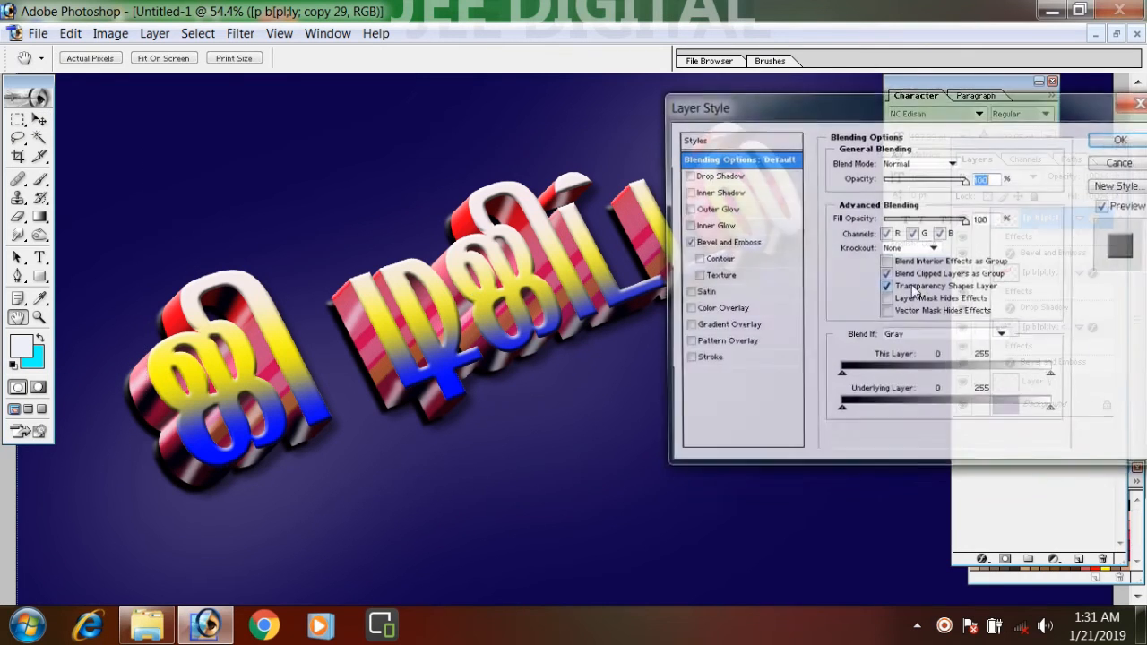
left_click(721, 362)
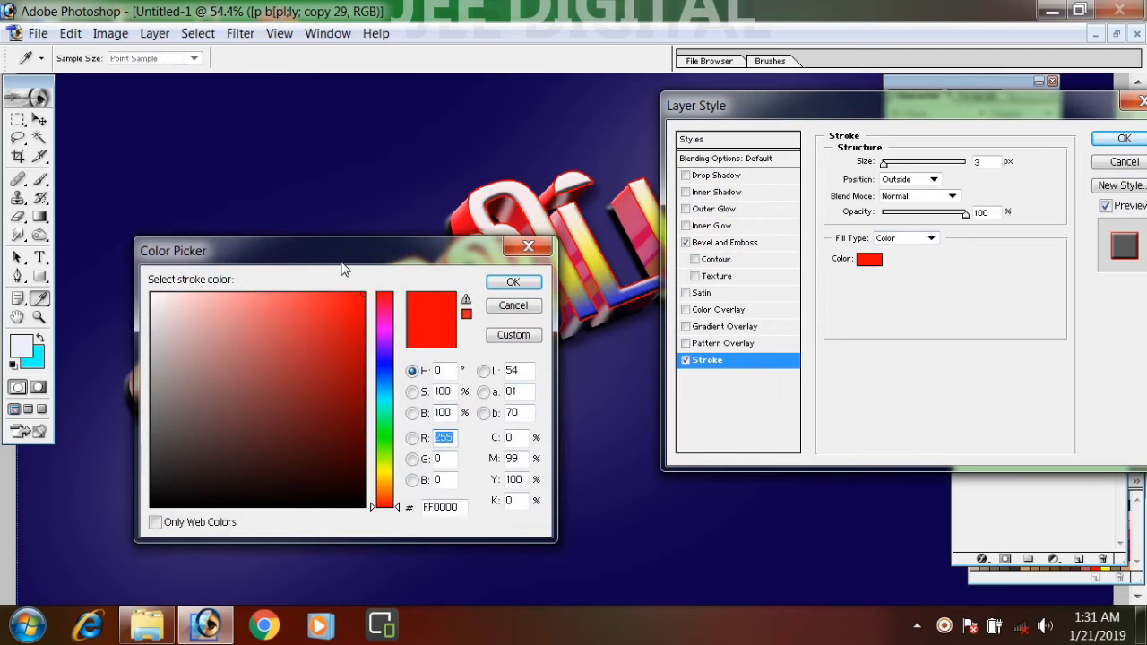
left_click_drag(340, 269, 835, 123)
left_click(652, 154)
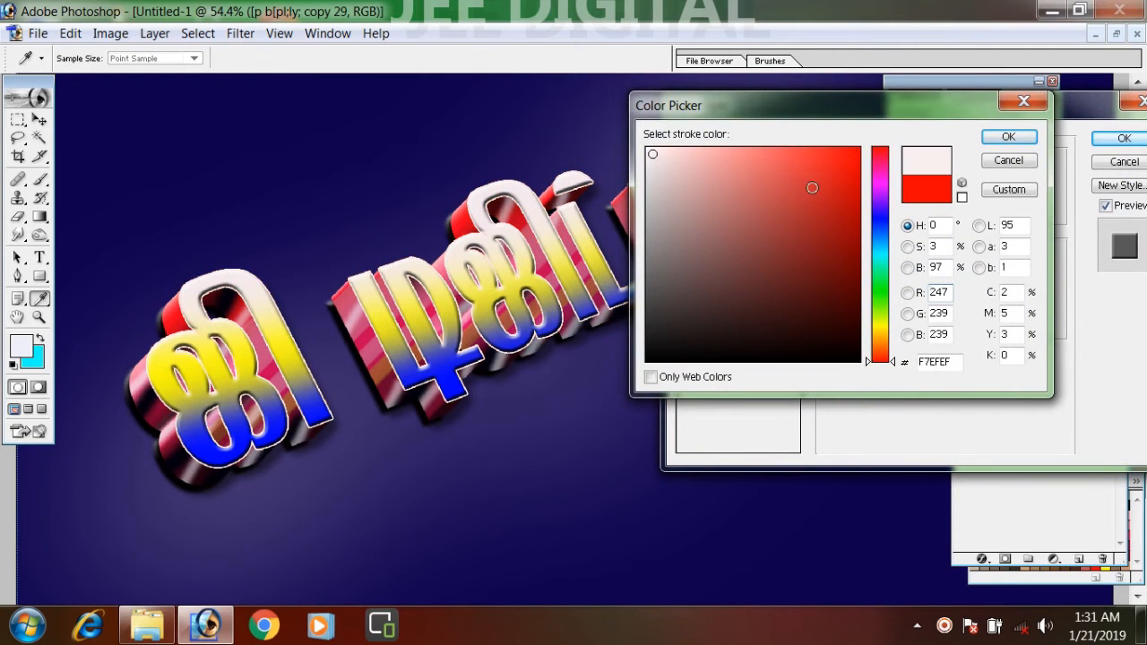
left_click(1005, 140)
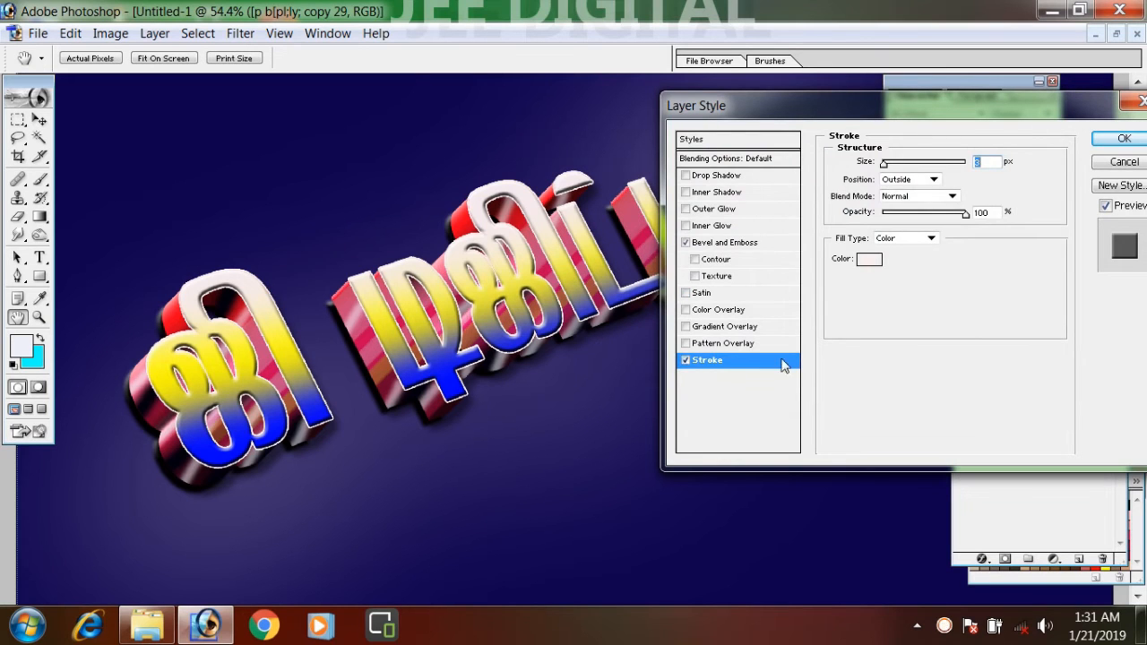
Step: Change the front lettering's stroke colour to black
left_click(867, 260)
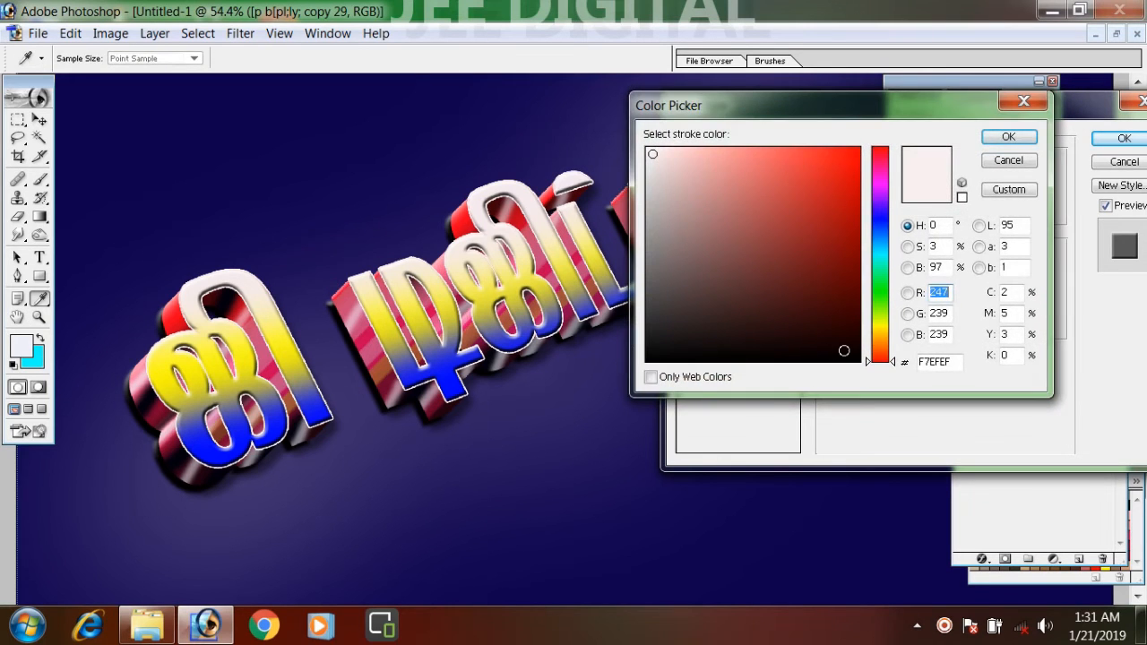
left_click(849, 357)
left_click(995, 141)
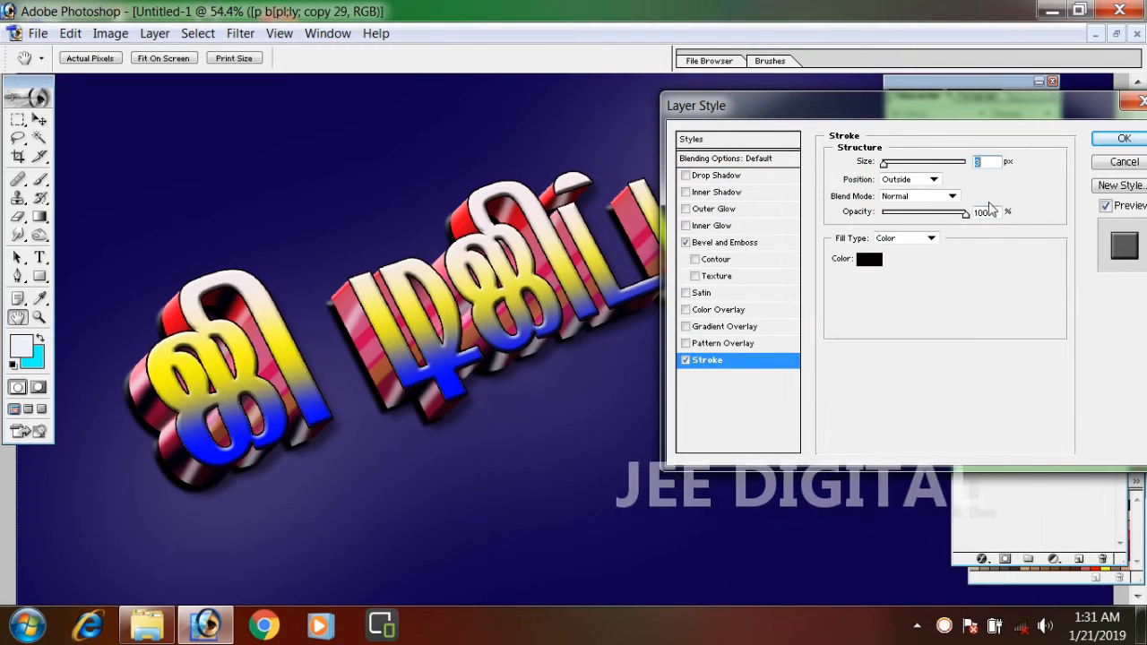
Step: Add a Drop Shadow to the front lettering with a -56° angle, 8 px distance and 15% spread, and apply the layer style
left_click(719, 174)
left_click_drag(920, 228, 888, 232)
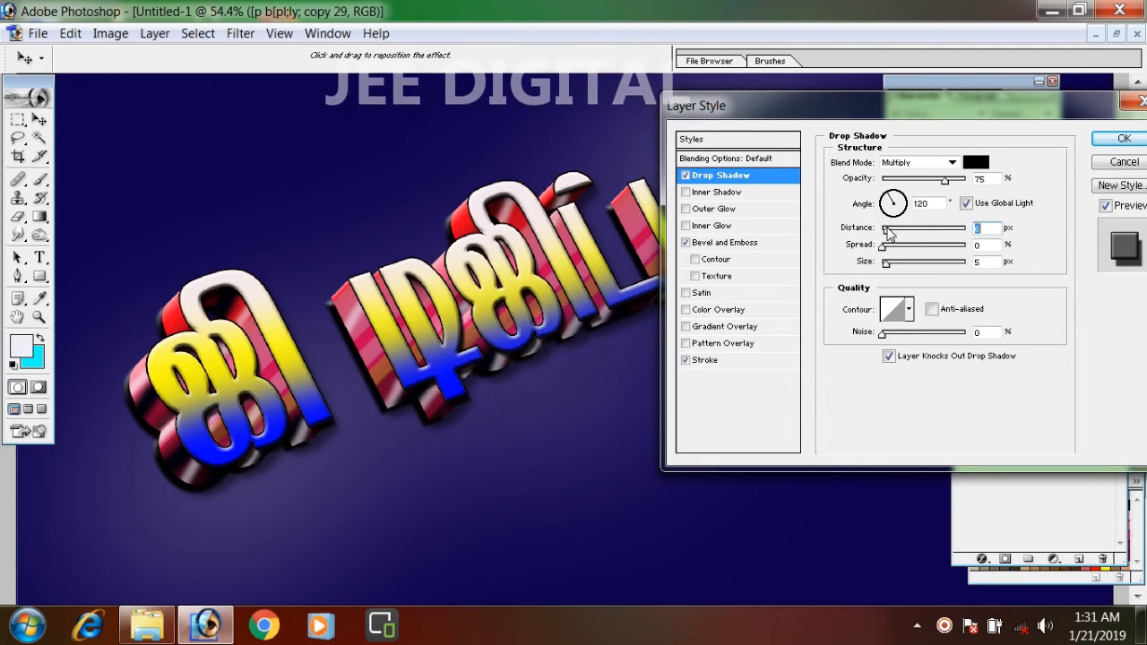
left_click(897, 207)
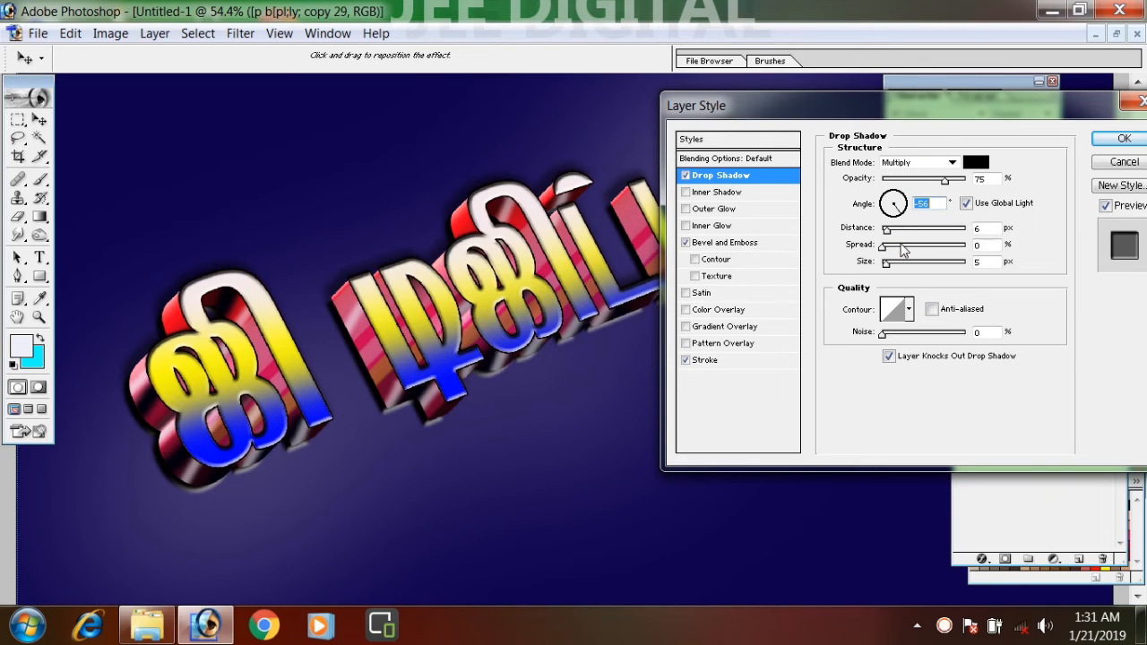
left_click(897, 244)
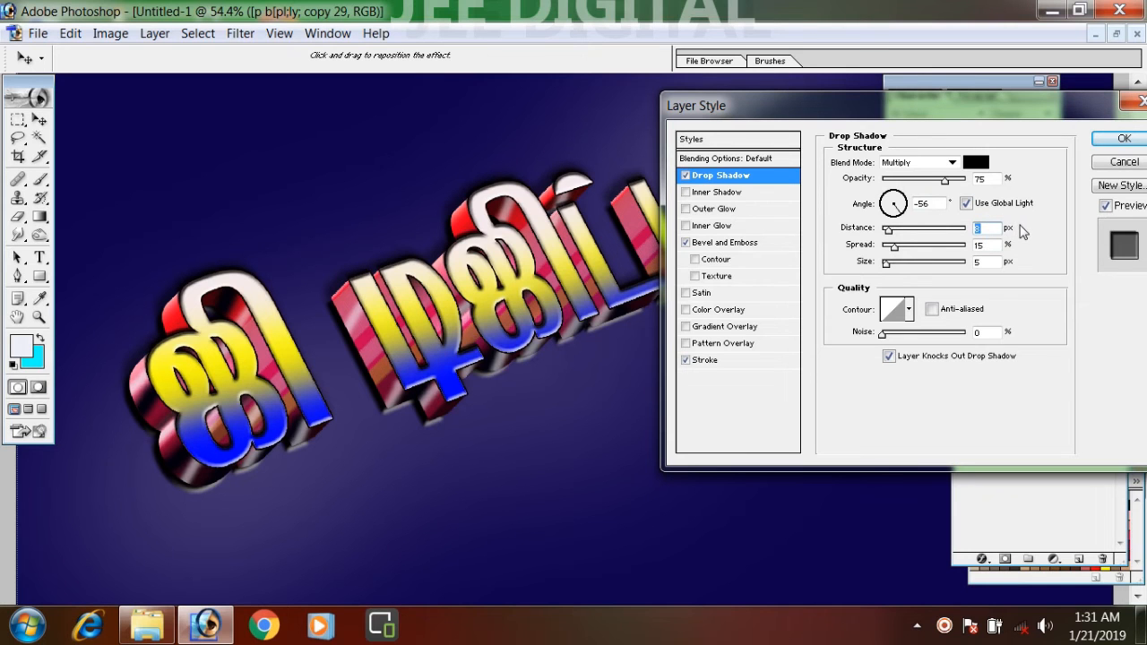
left_click(1124, 144)
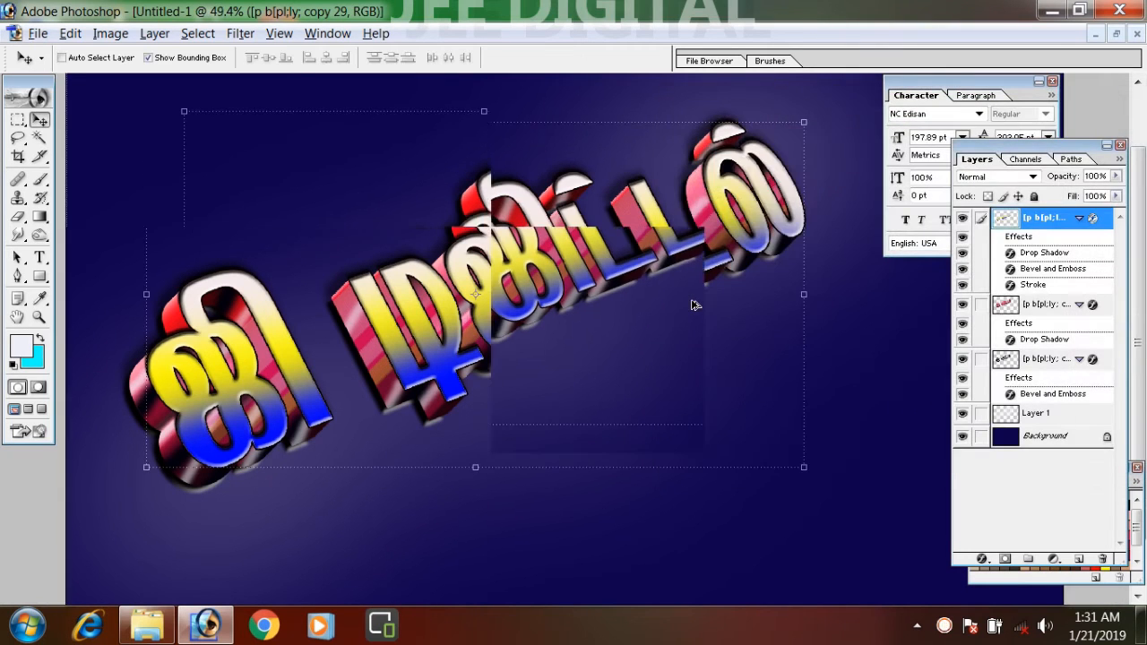
Step: Compare the front lettering with and without its layer effects, and hide only its Drop Shadow effect
scroll(682, 330, "up", 1)
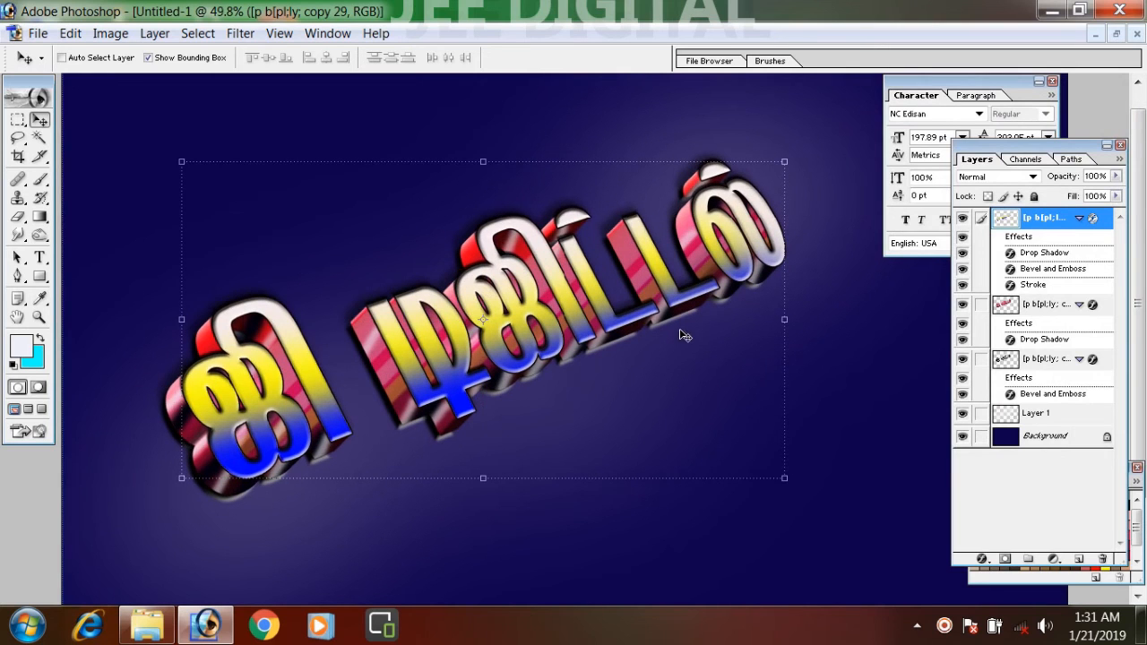
left_click(963, 240)
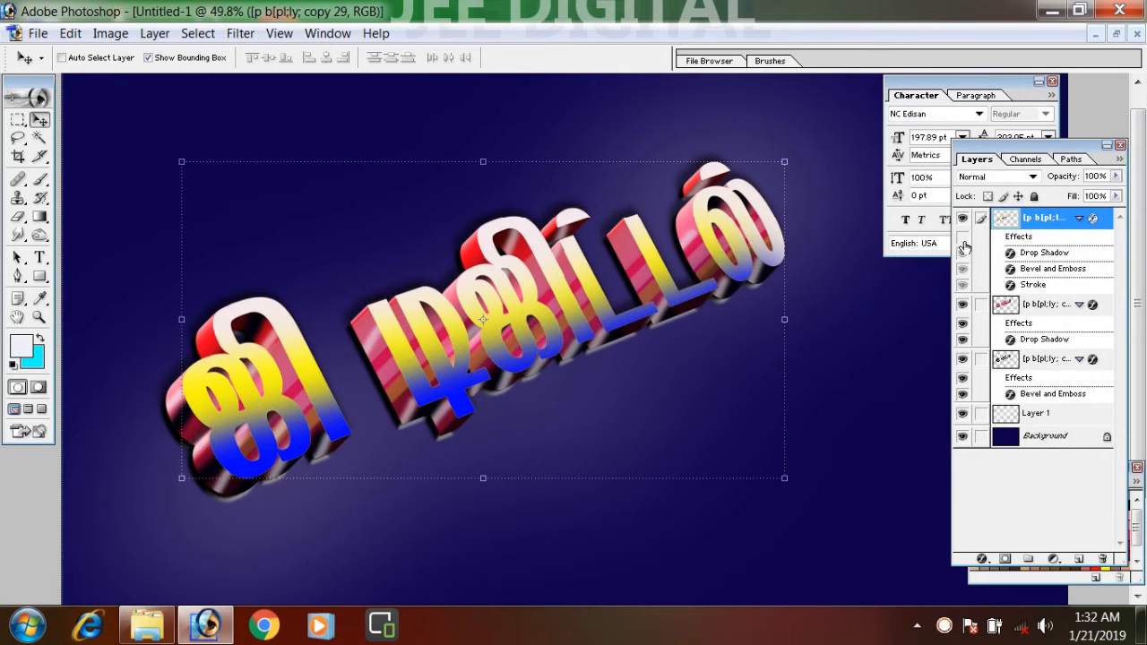
left_click(963, 240)
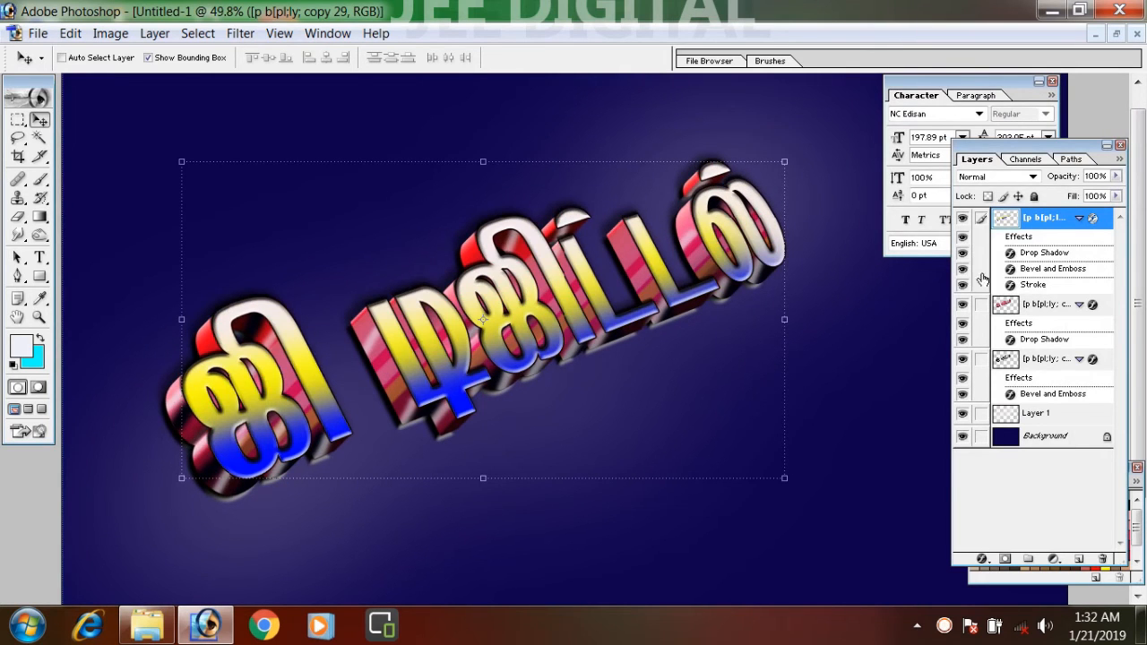
left_click(963, 254)
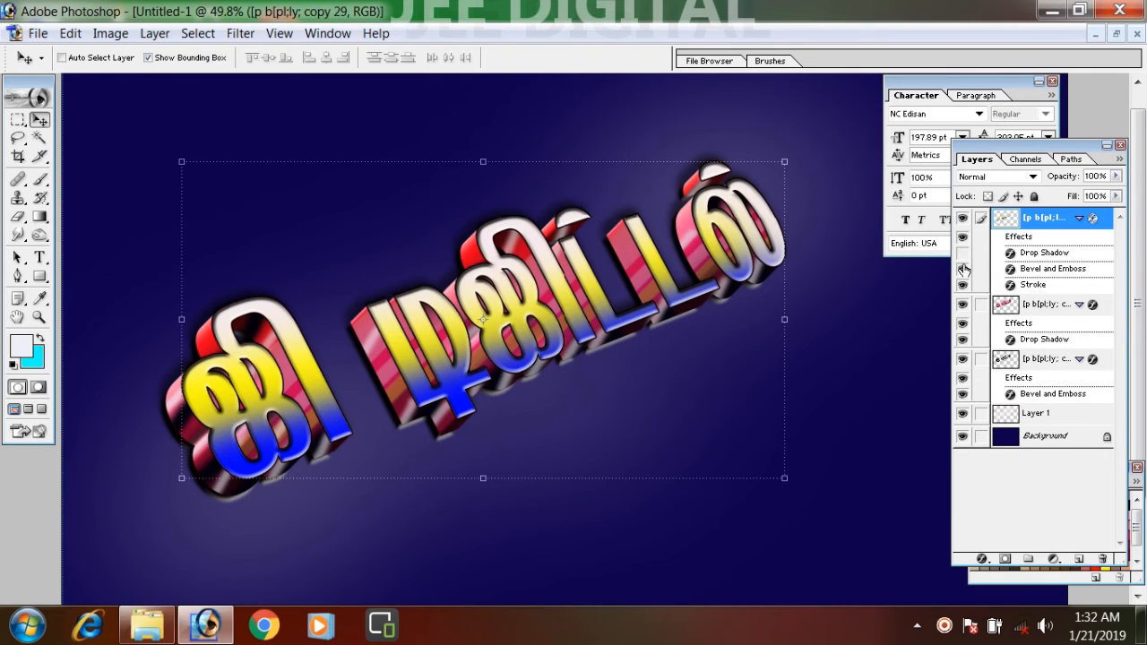
Step: Create a new layer directly above Layer 1 and enlarge the soft brush to 400 px
left_click(1085, 436)
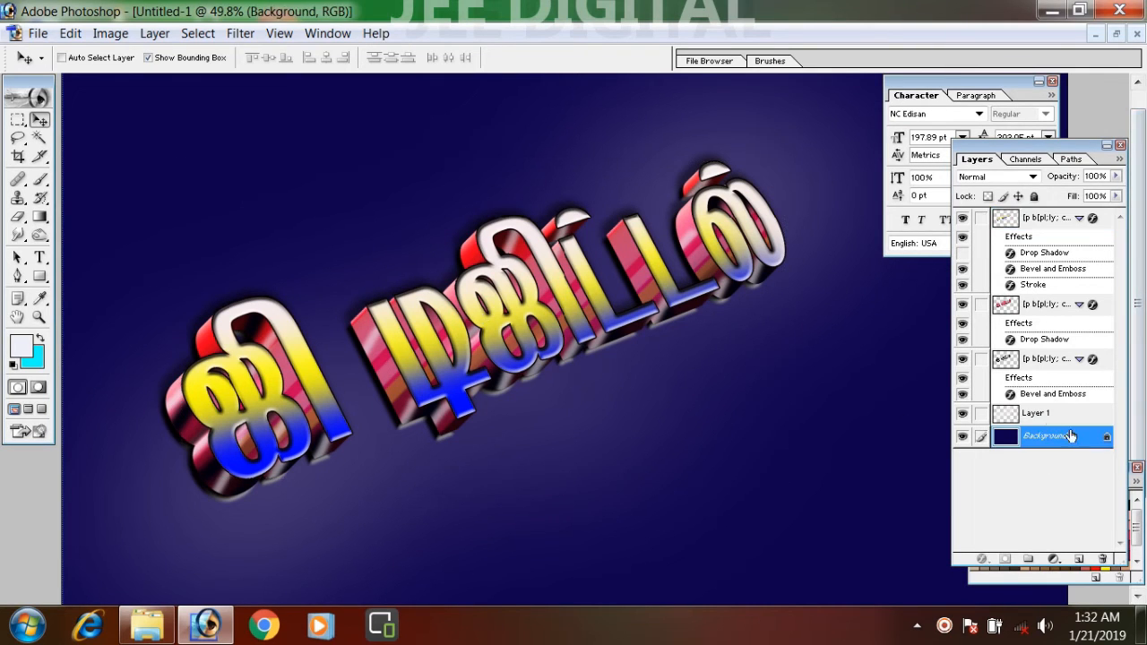
left_click(1041, 416)
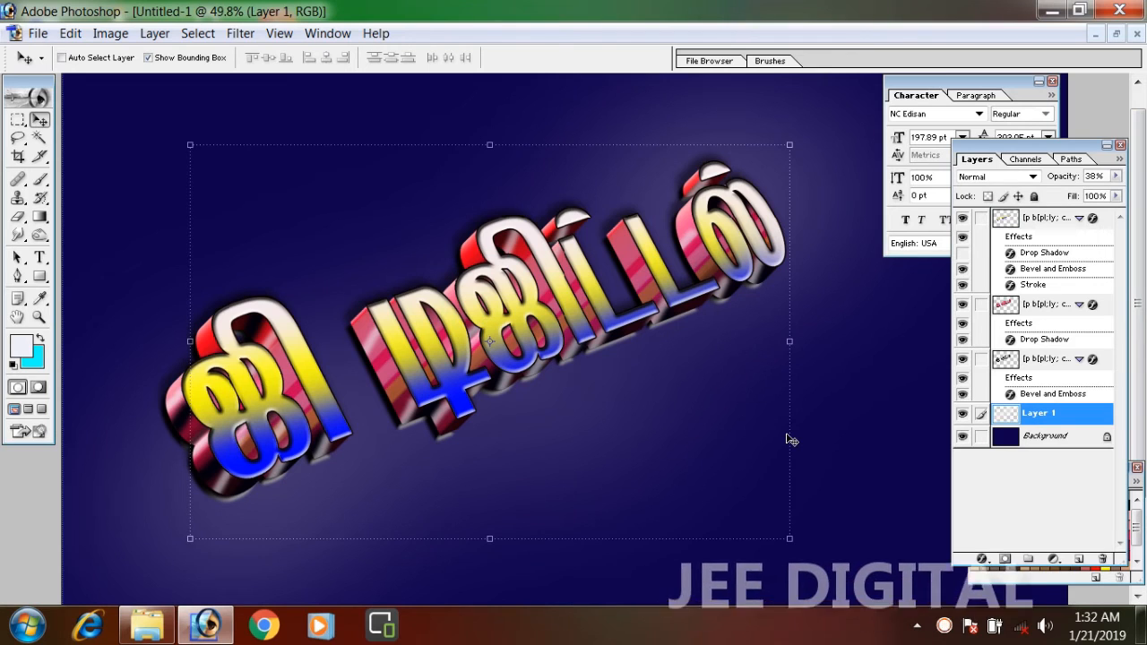
left_click(1078, 559)
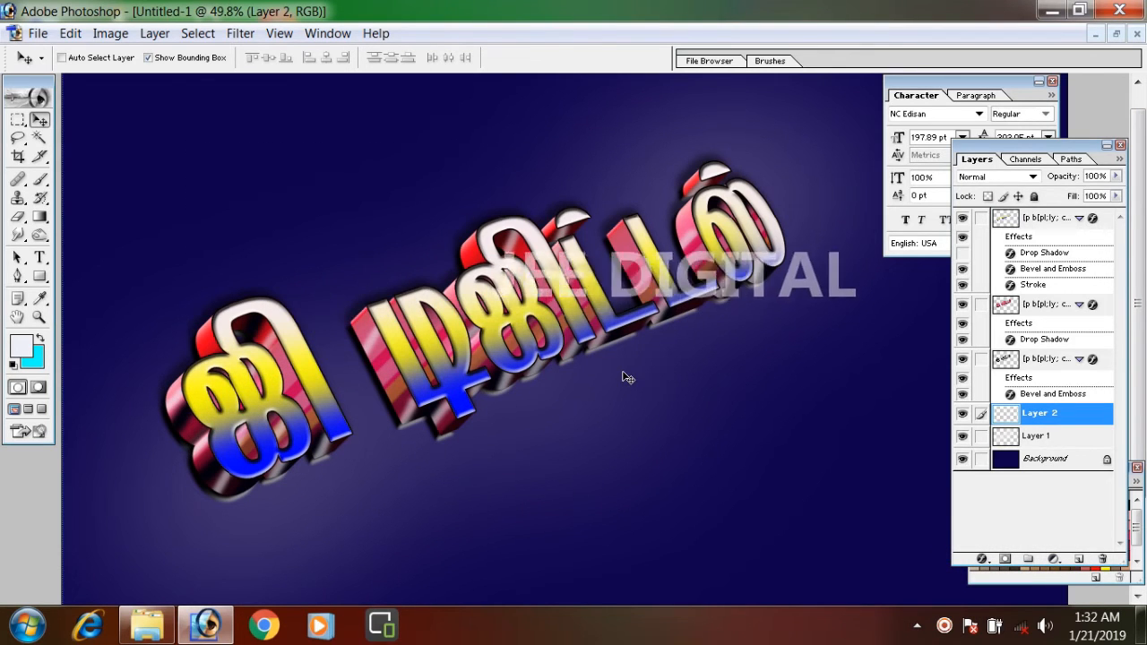
key("b")
key("bracketright")
key("bracketright")
key("bracketright")
key("bracketright")
key("bracketright")
key("bracketright")
key("bracketright")
key("bracketright")
key("bracketright")
key("bracketright")
key("bracketright")
key("bracketright")
key("bracketright")
key("bracketright")
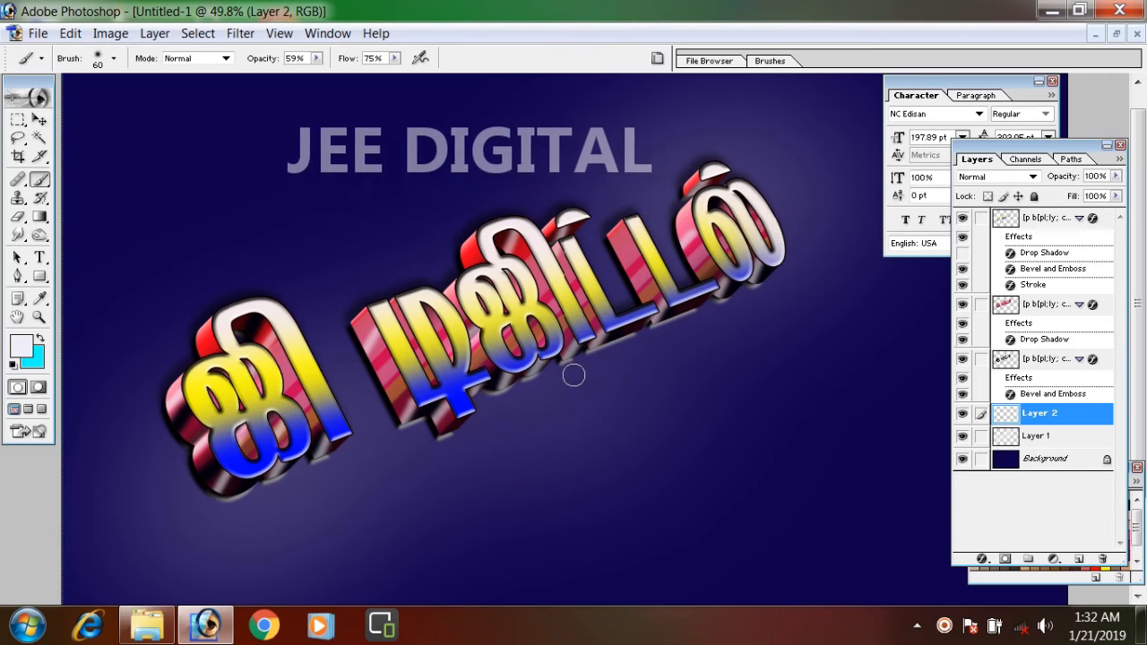
Step: Undo the heavy first glow stroke and brush a fainter off-white glow behind the lettering's lower edge at 39% flow
left_click_drag(645, 373, 421, 455)
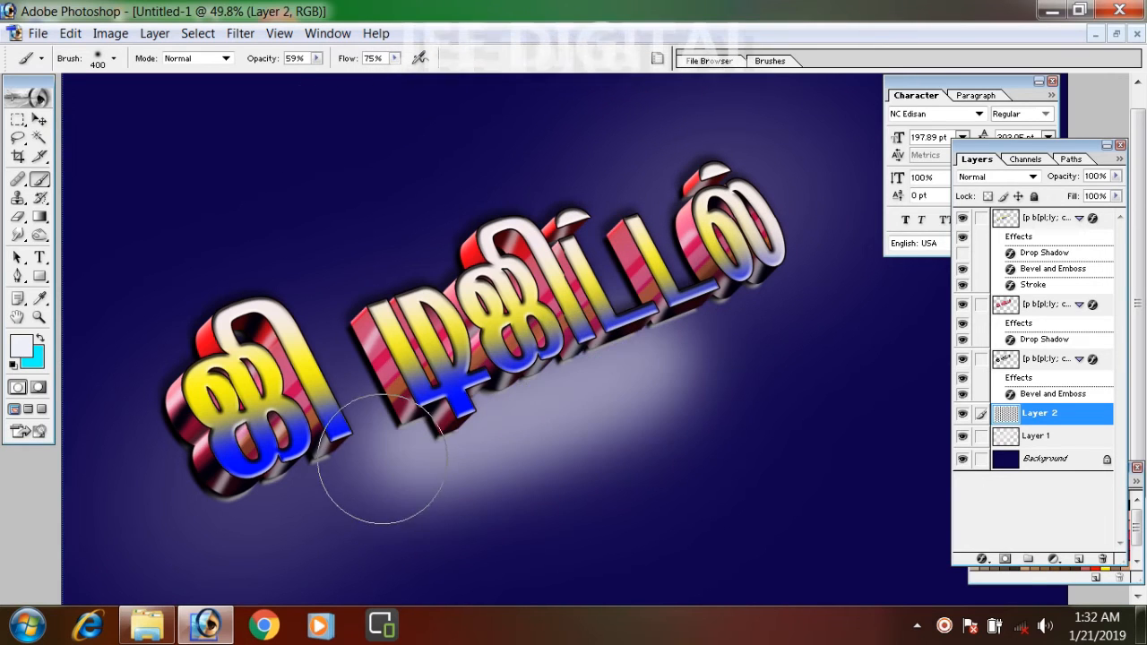
key("ctrl+z")
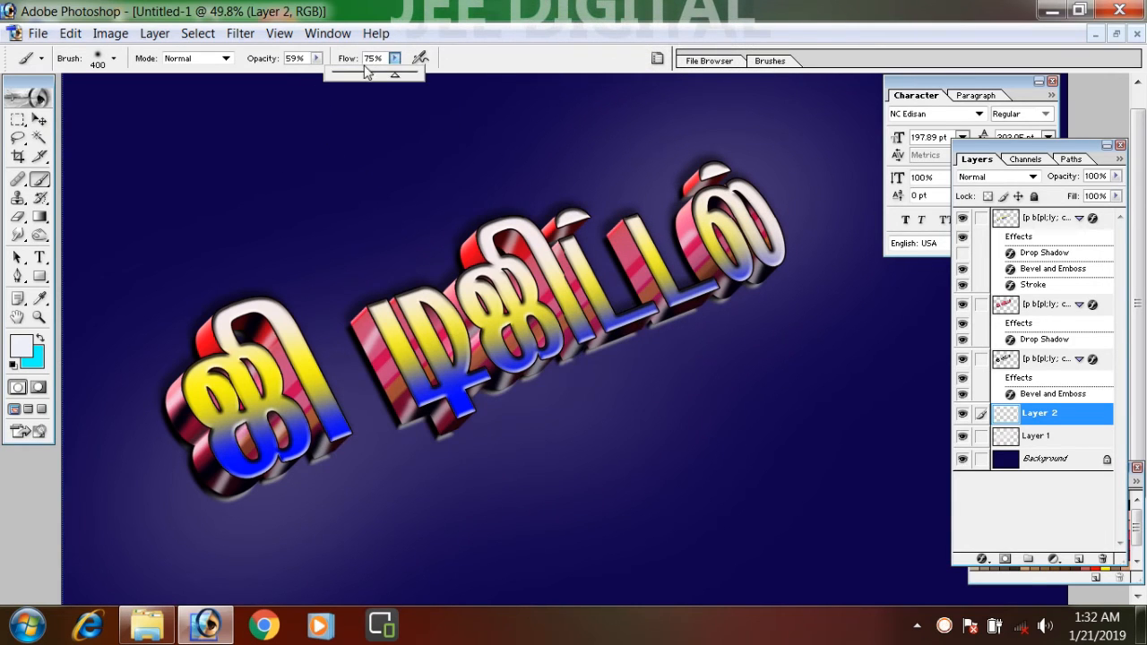
mouse_move(238, 518)
left_mouse_down()
mouse_move(742, 298)
mouse_move(226, 450)
mouse_move(166, 460)
left_mouse_up()
key("ctrl+z")
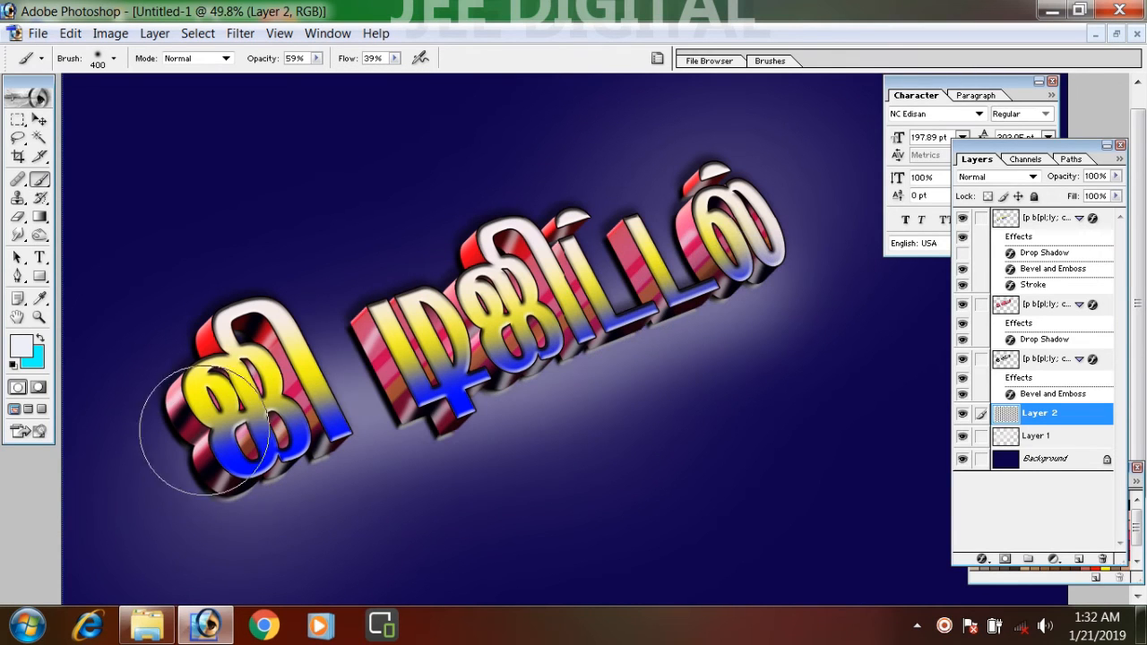
Step: Link the two extrusion lettering layers to the front lettering layer and move the whole logo slightly right and down
left_click(40, 120)
key("ctrl+0")
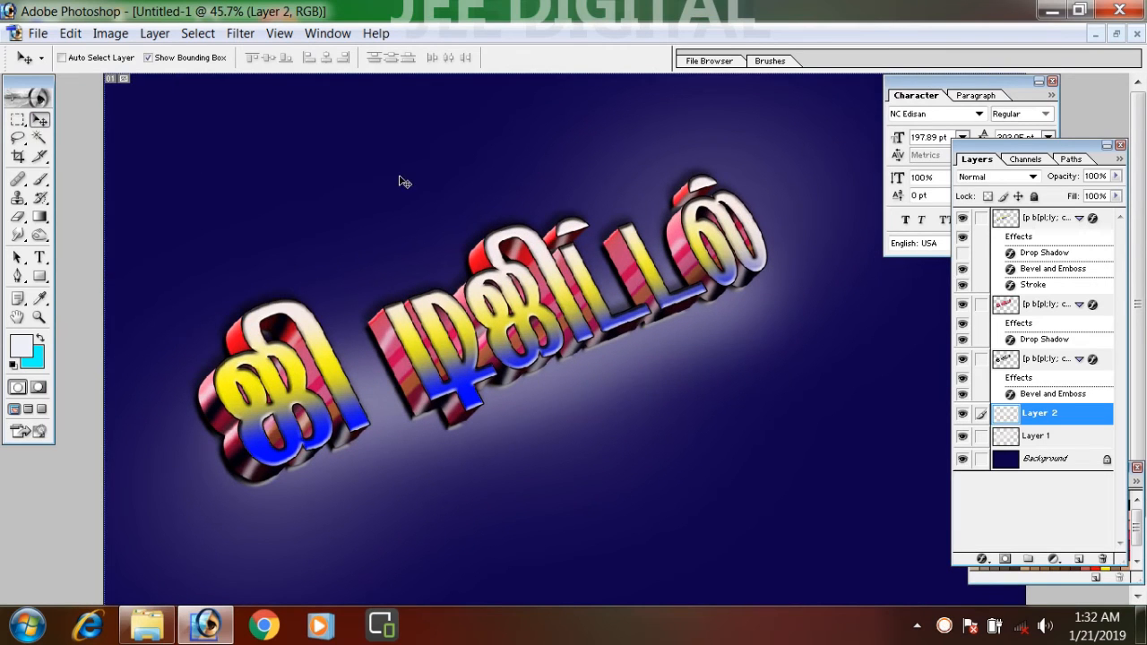
right_click(545, 271)
left_click(580, 278)
key("ctrl+0")
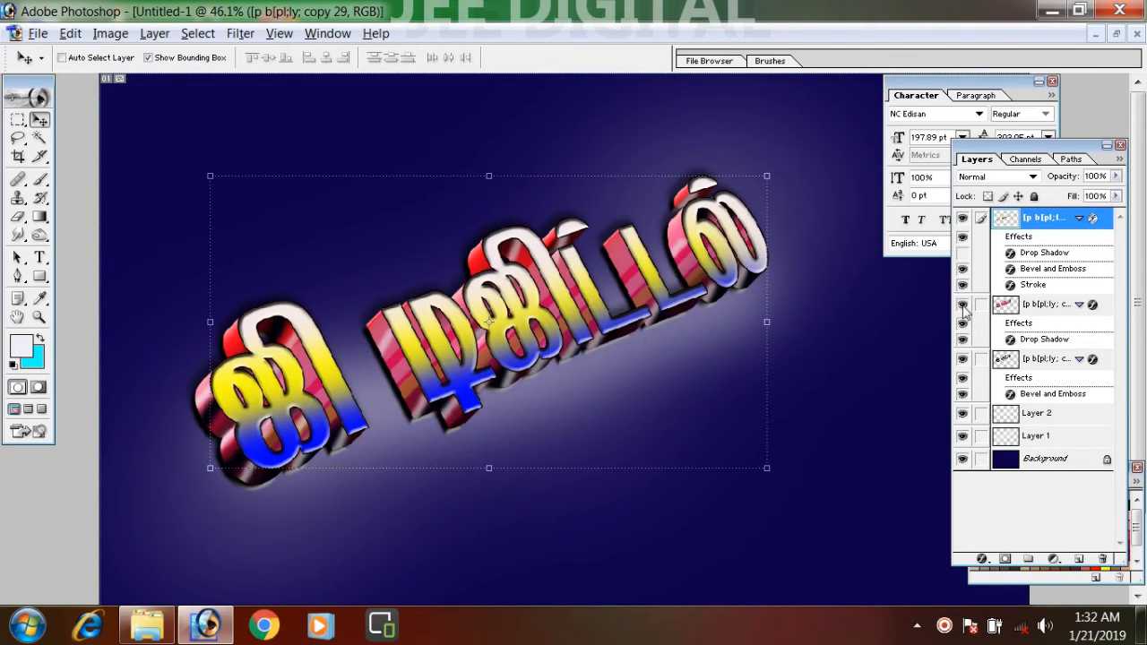
left_click(980, 360)
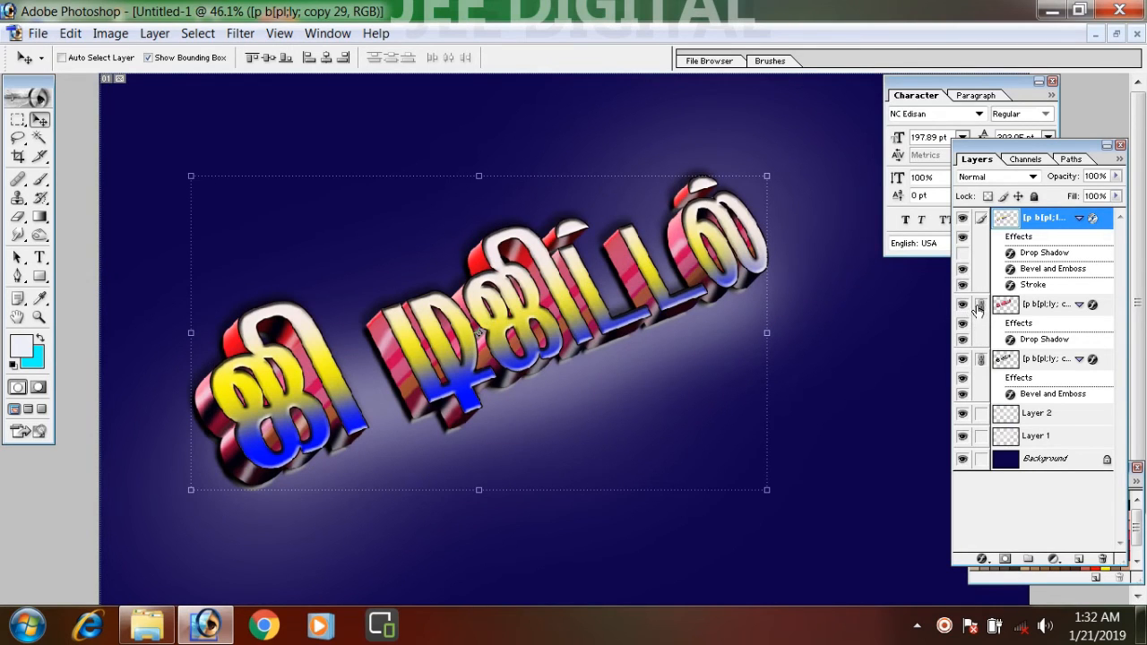
left_click_drag(614, 312, 660, 317)
Step: Open digital bac 7 in Photoshop from the digital art backround A folder on Local Disk (E:)
left_click(1050, 9)
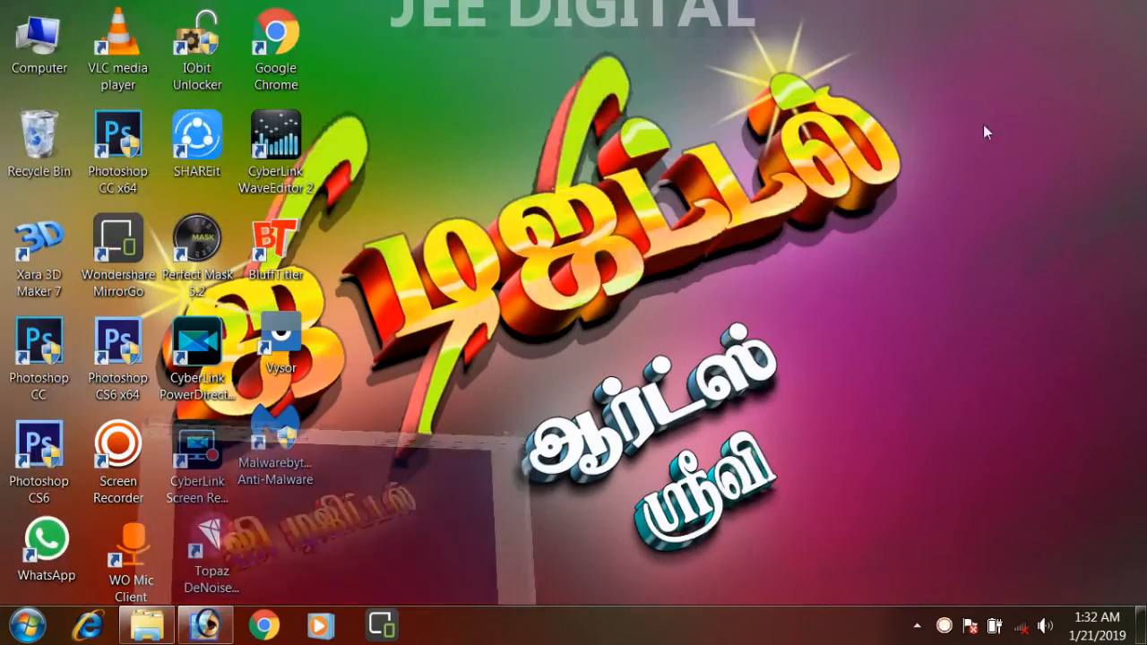
double_click(38, 47)
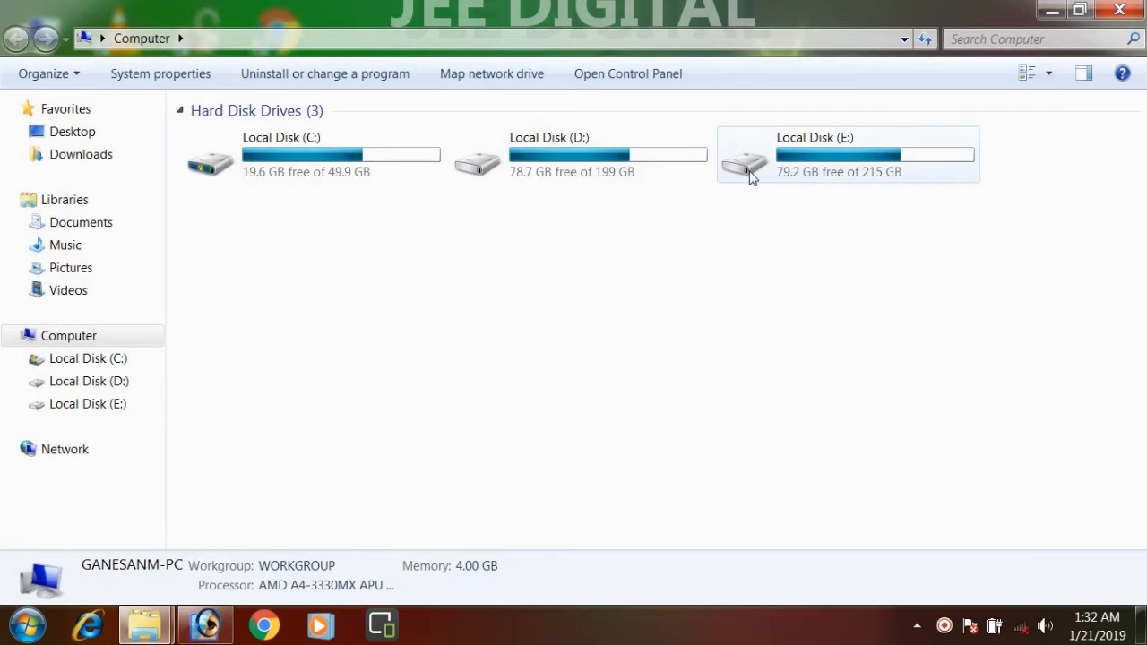
double_click(832, 187)
scroll(997, 357, "down", 3)
scroll(997, 357, "down", 5)
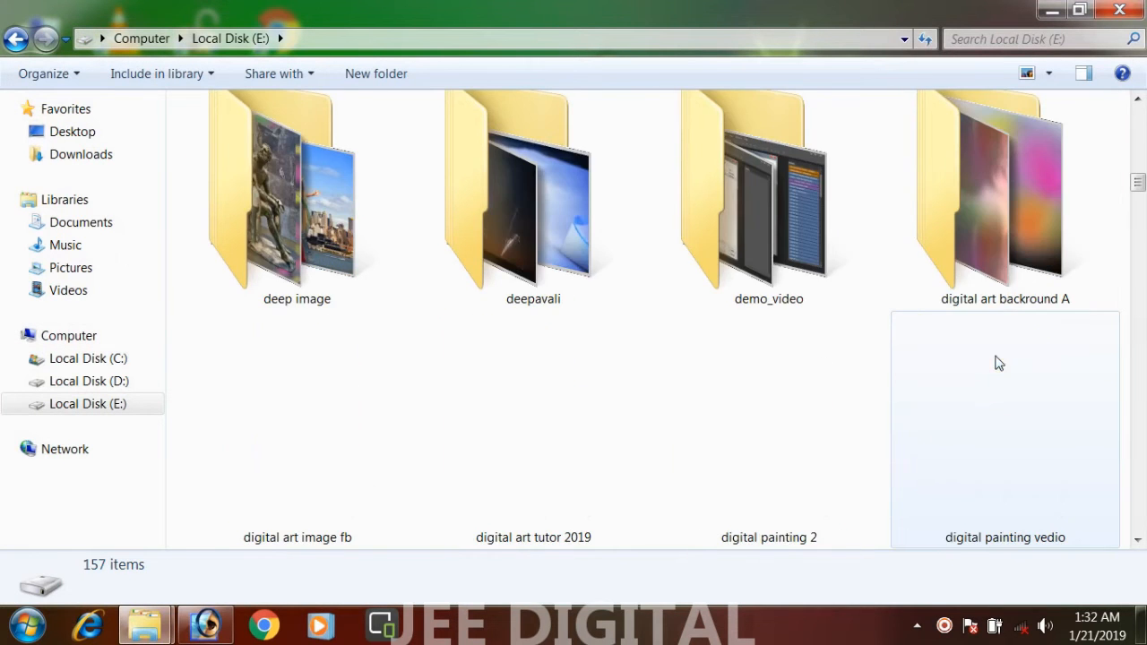
double_click(996, 239)
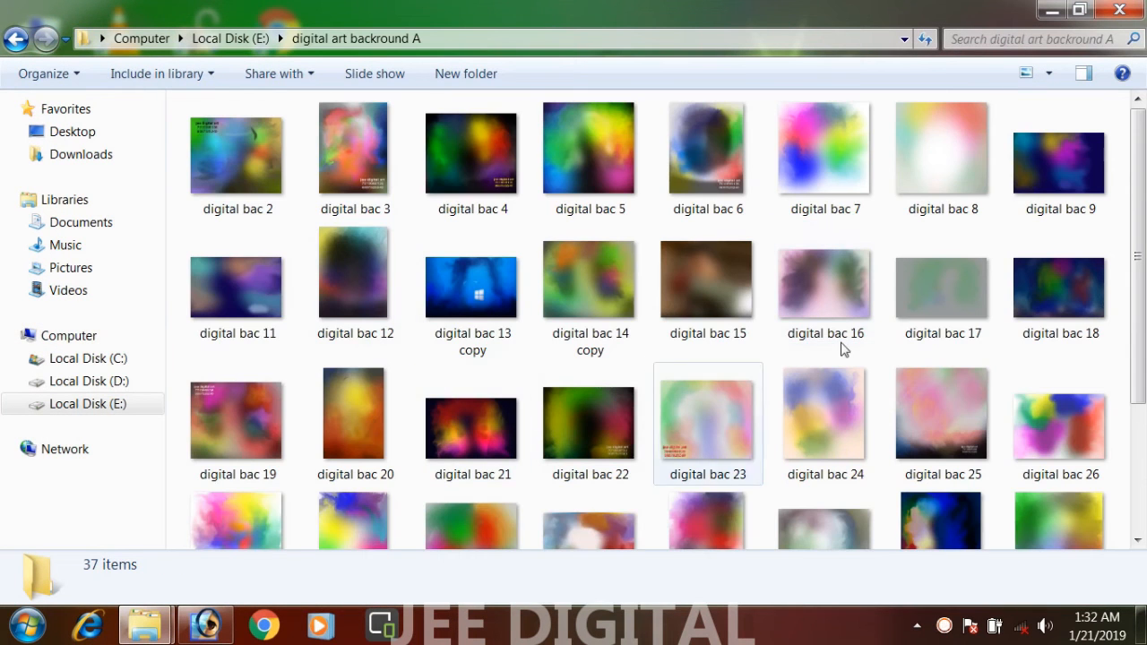
left_click_drag(829, 153, 329, 345)
left_click_drag(542, 301, 578, 311)
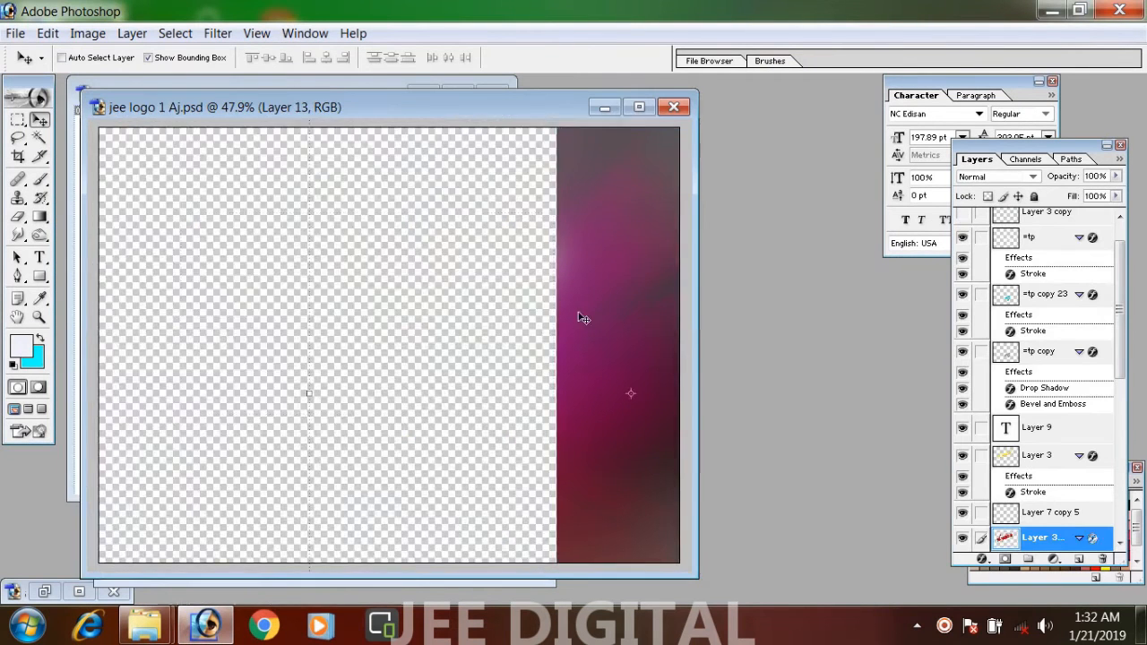
left_click(639, 107)
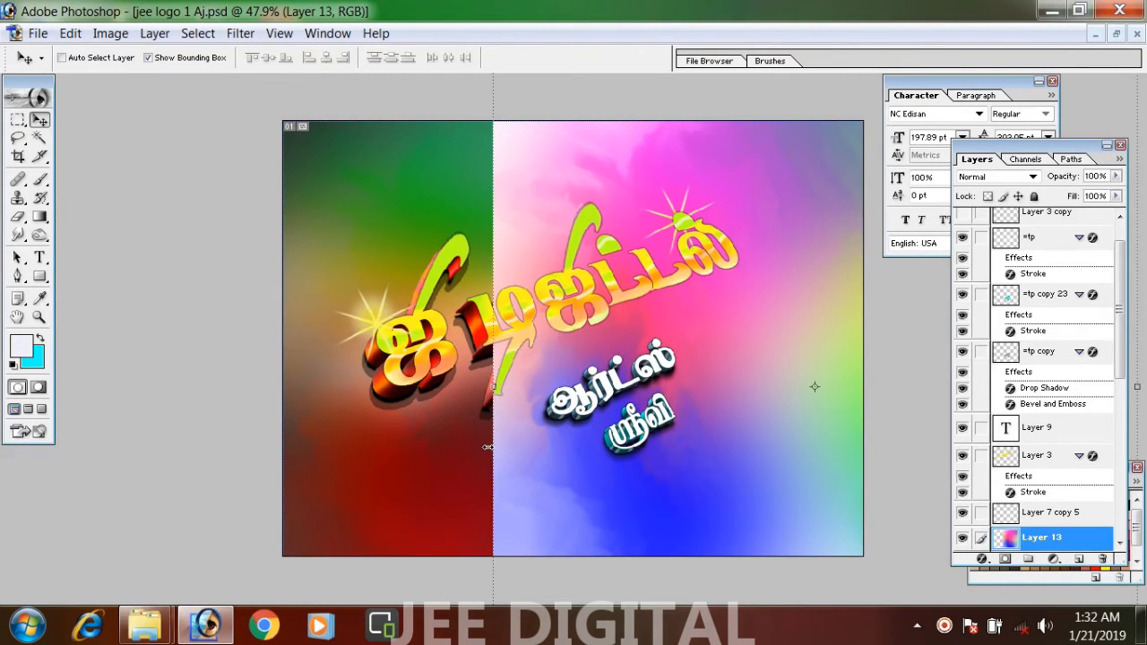
key("ctrl+z")
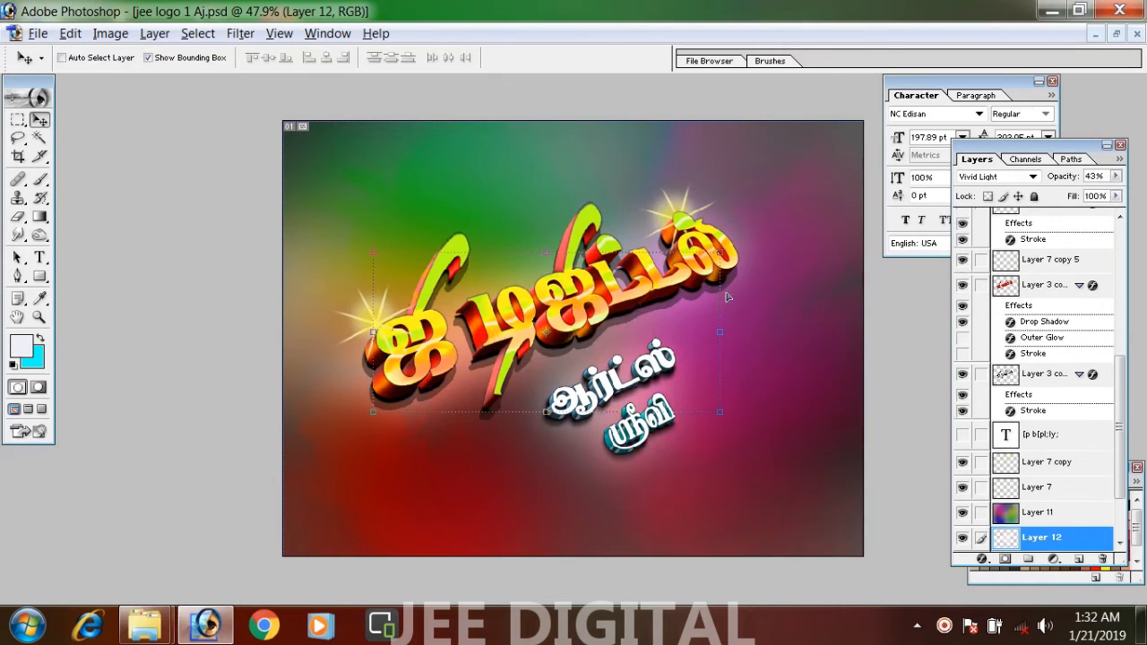
Step: Put the logo and photo documents out of the way and copy the digital bac 7 image into Untitled-1 as a new layer
left_click(1117, 35)
left_click(603, 108)
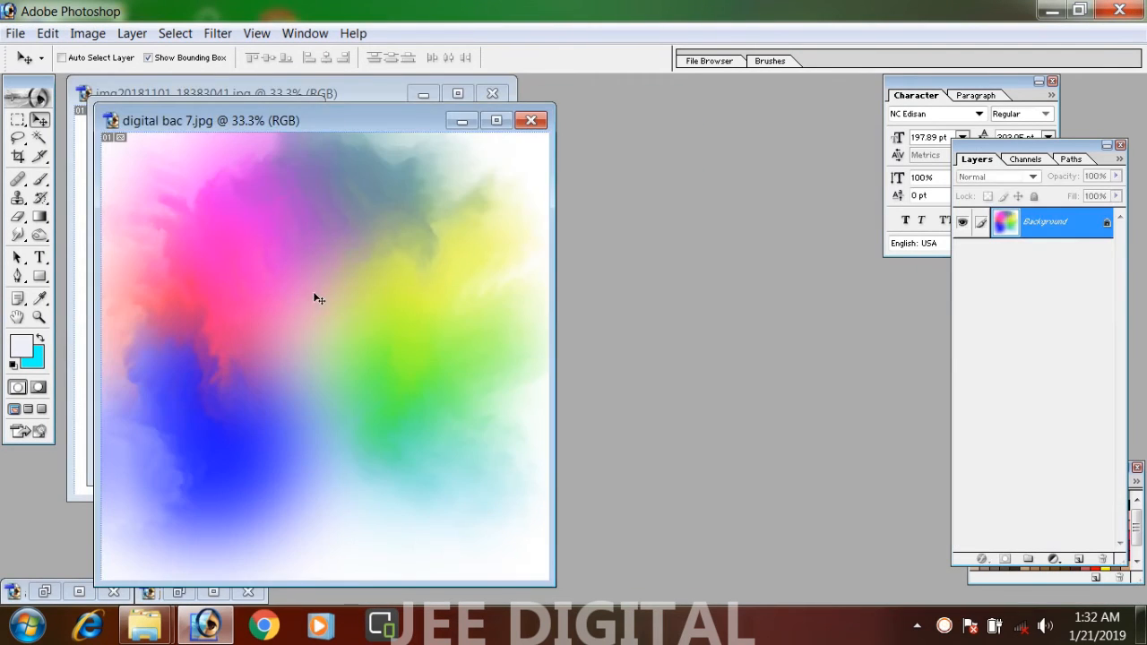
left_click_drag(376, 121, 825, 225)
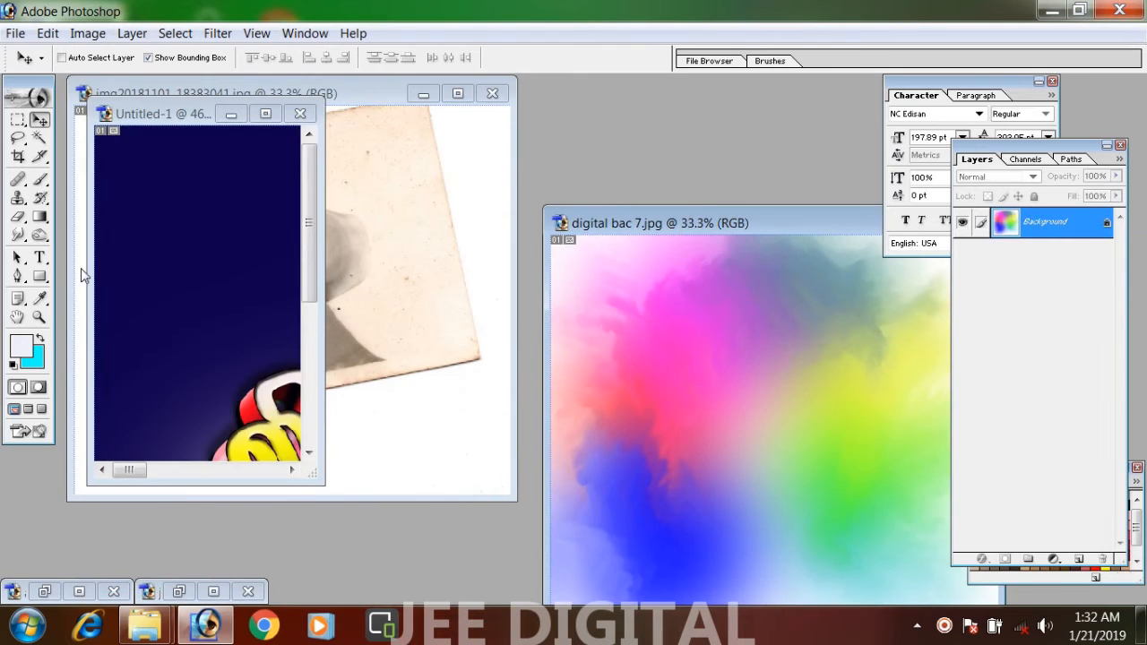
left_click(81, 275)
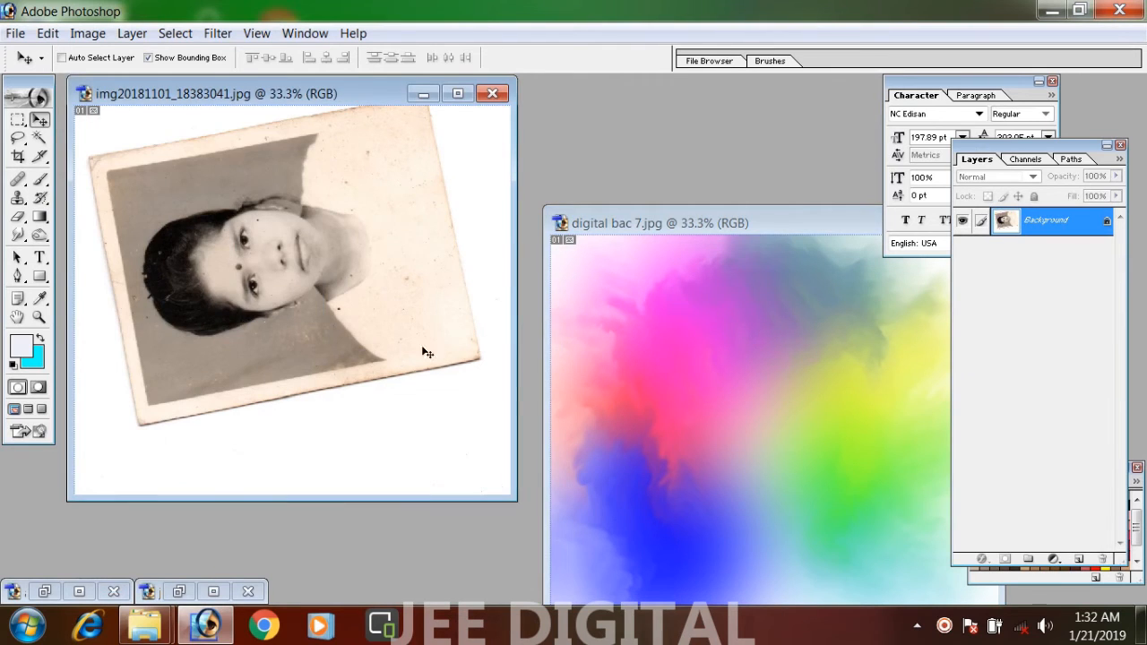
left_click(422, 94)
left_click(144, 242)
left_click(286, 113)
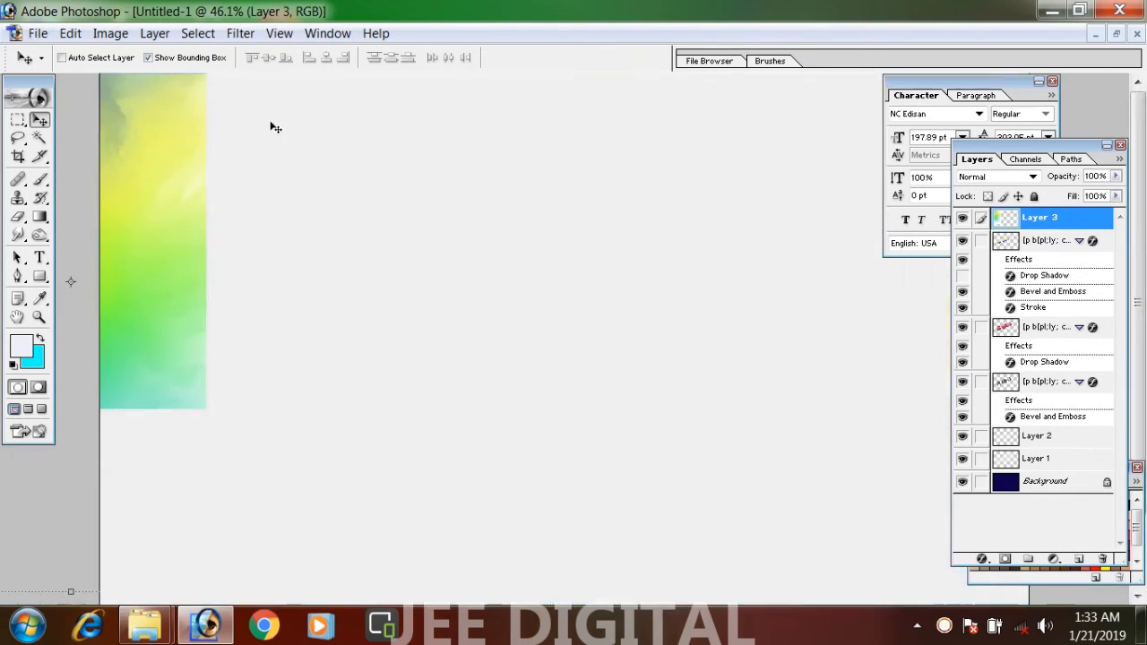
Step: Centre the colourful image over the canvas, scale it to 169.4%, rotate it 89.8° and apply the transform
key("ctrl+minus")
key("ctrl+minus")
left_click_drag(422, 268, 600, 309)
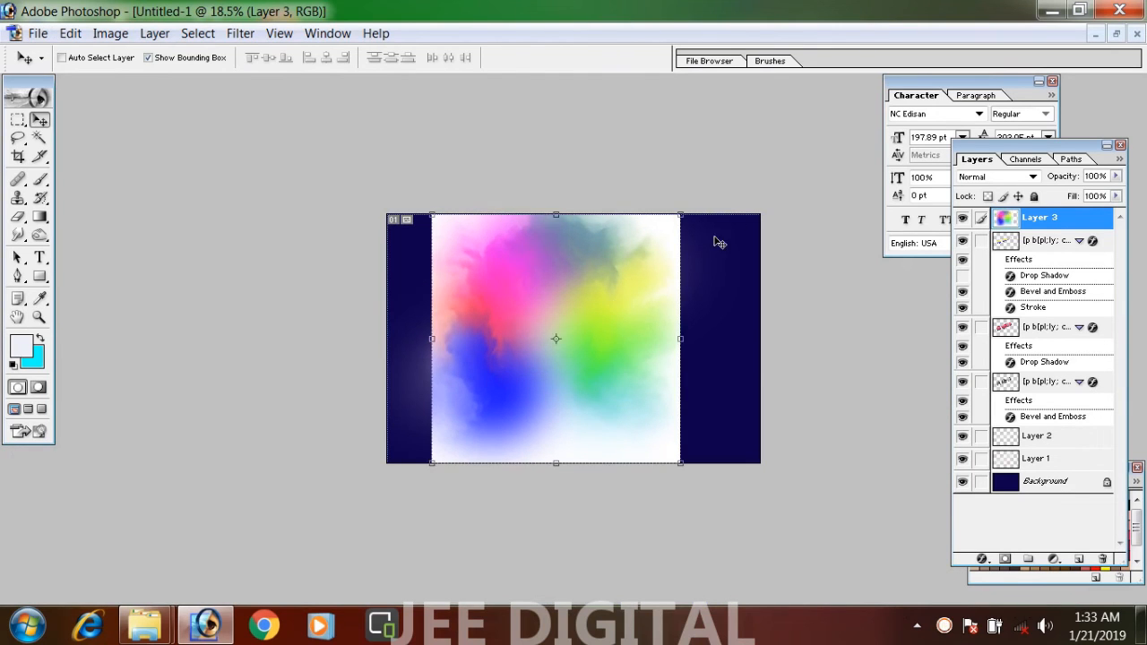
left_click_drag(708, 201, 824, 479)
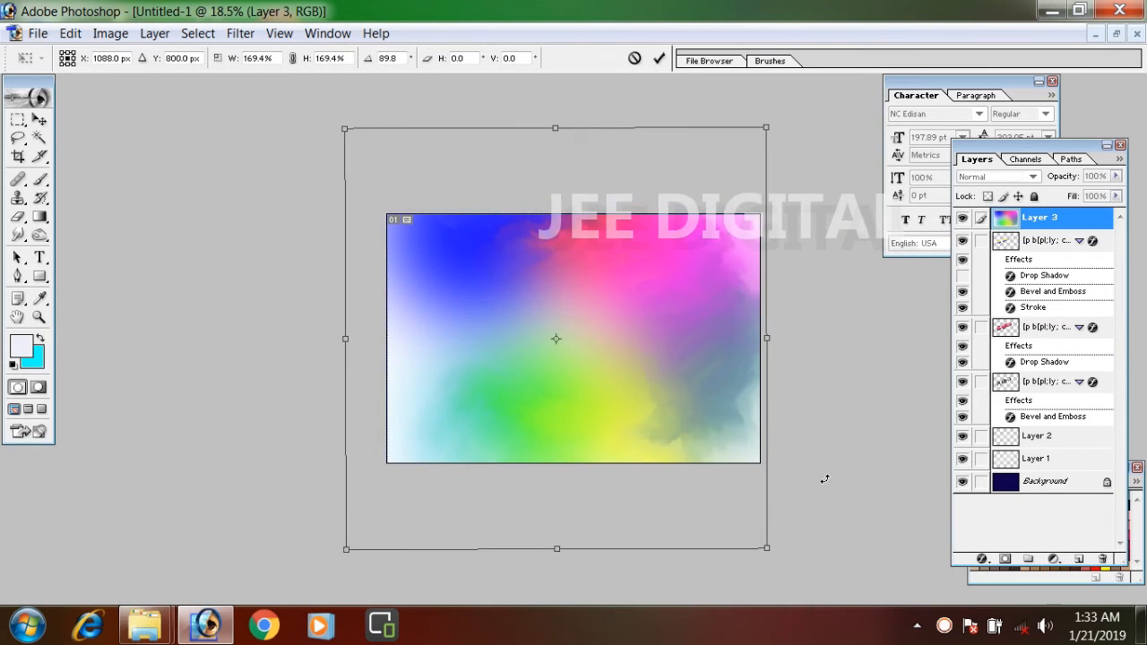
key("Return")
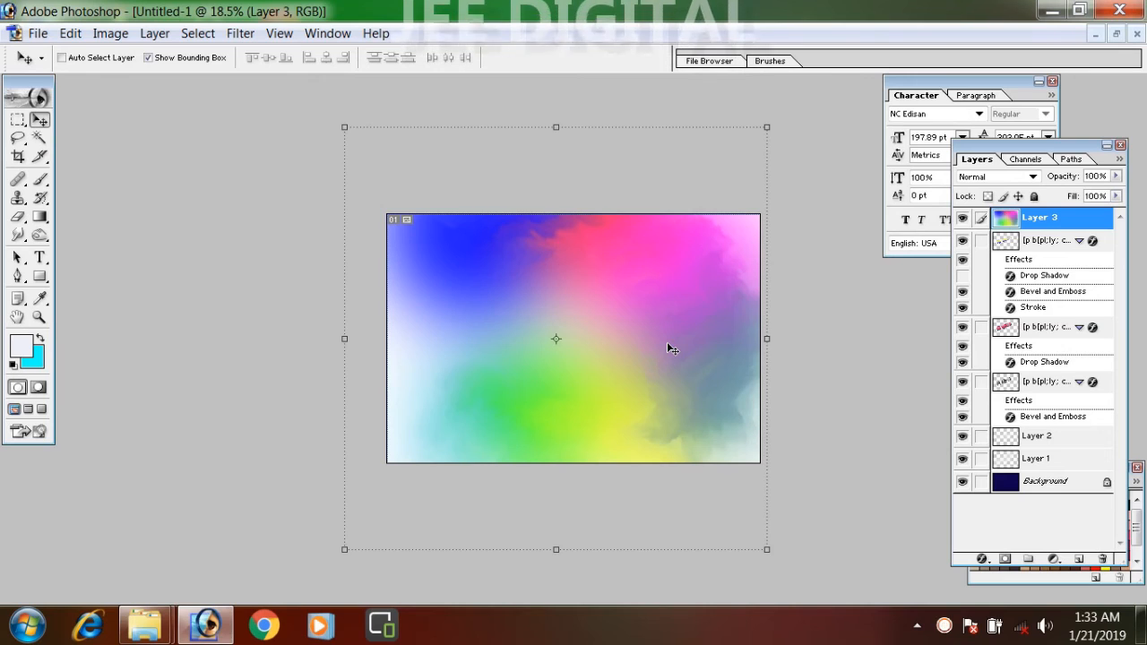
Step: Move the colourful image layer down the stack to directly above the Background and set its opacity to 41%
key("ctrl+bracketleft")
key("ctrl+bracketleft")
key("ctrl+bracketleft")
key("ctrl+bracketleft")
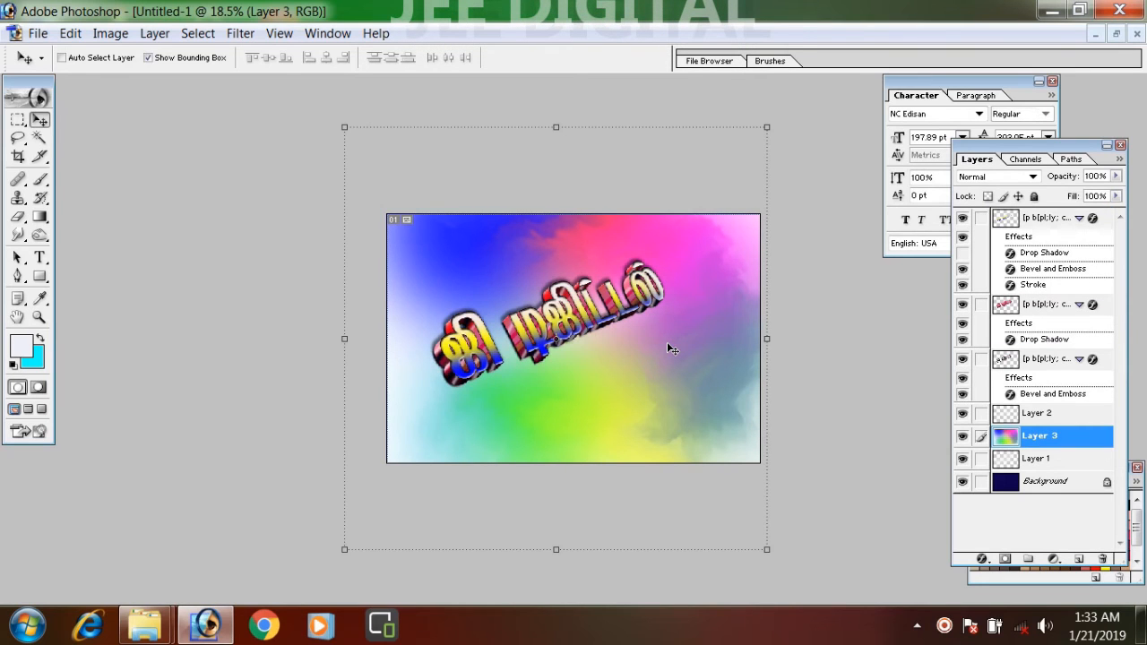
key("ctrl+bracketleft")
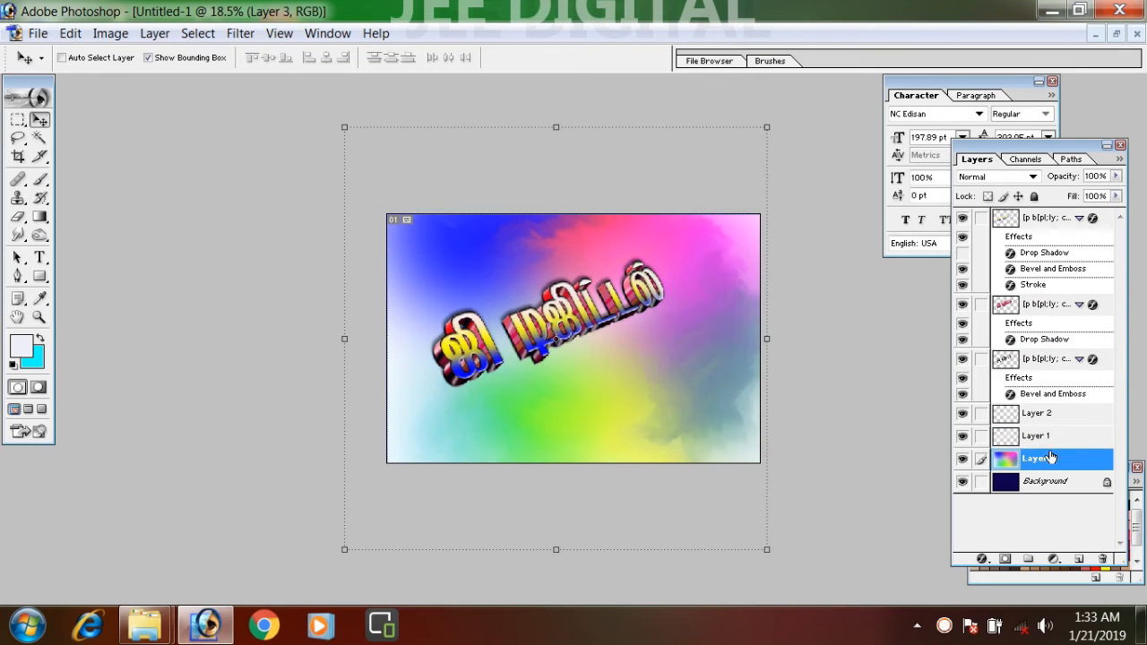
left_click_drag(1076, 196, 1084, 196)
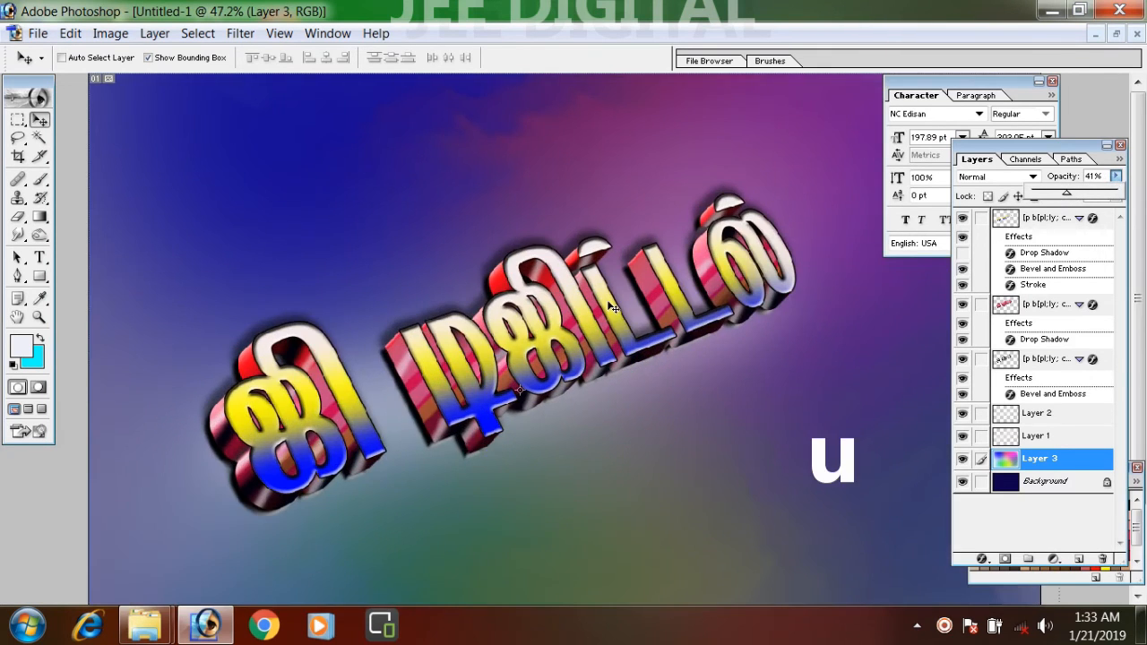
Step: Distort the front text layer together with its linked extrusion layers, stretching the corners outward to about 110.5% width and 103.9% height, and apply
right_click(612, 306)
left_click(663, 319)
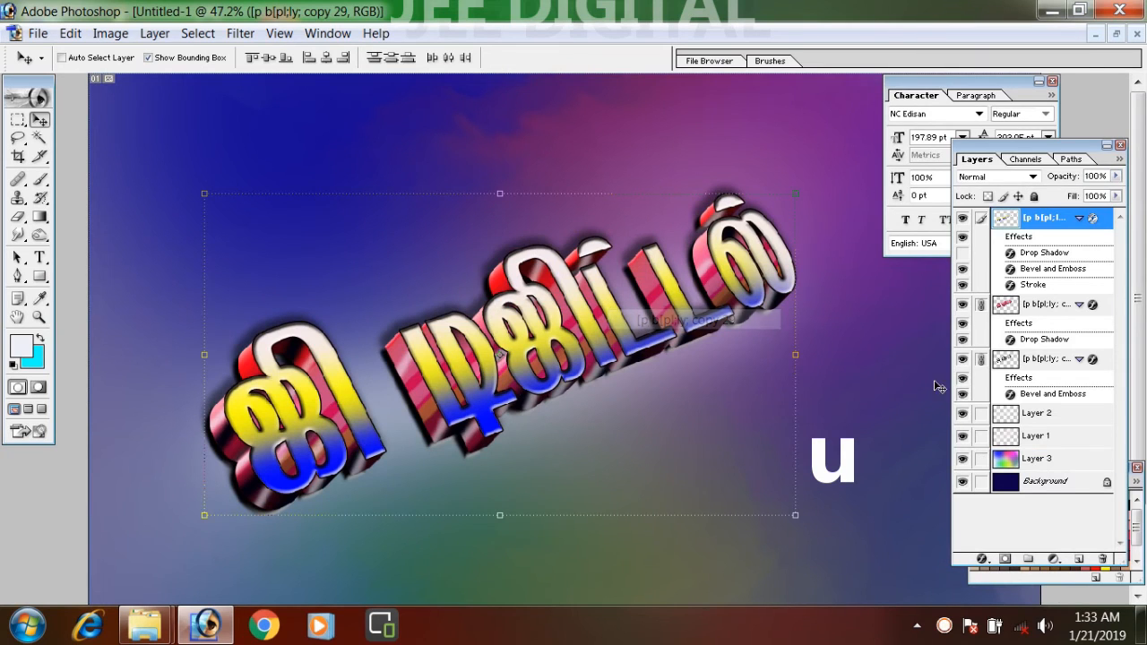
key("ctrl+t")
right_click(795, 191)
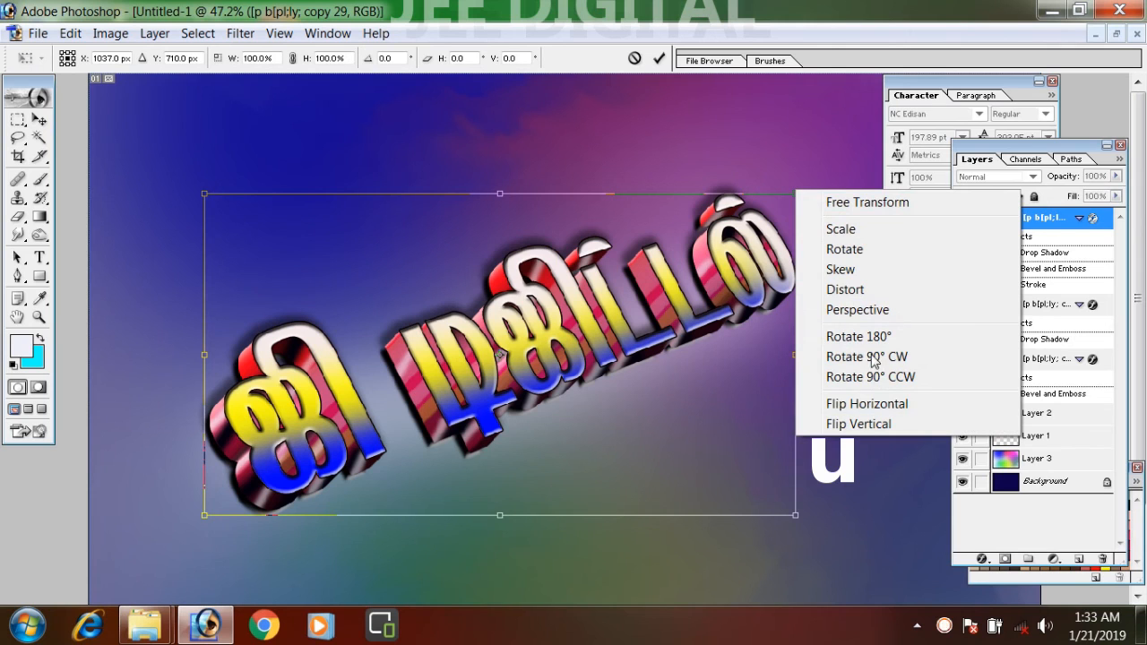
left_click(860, 290)
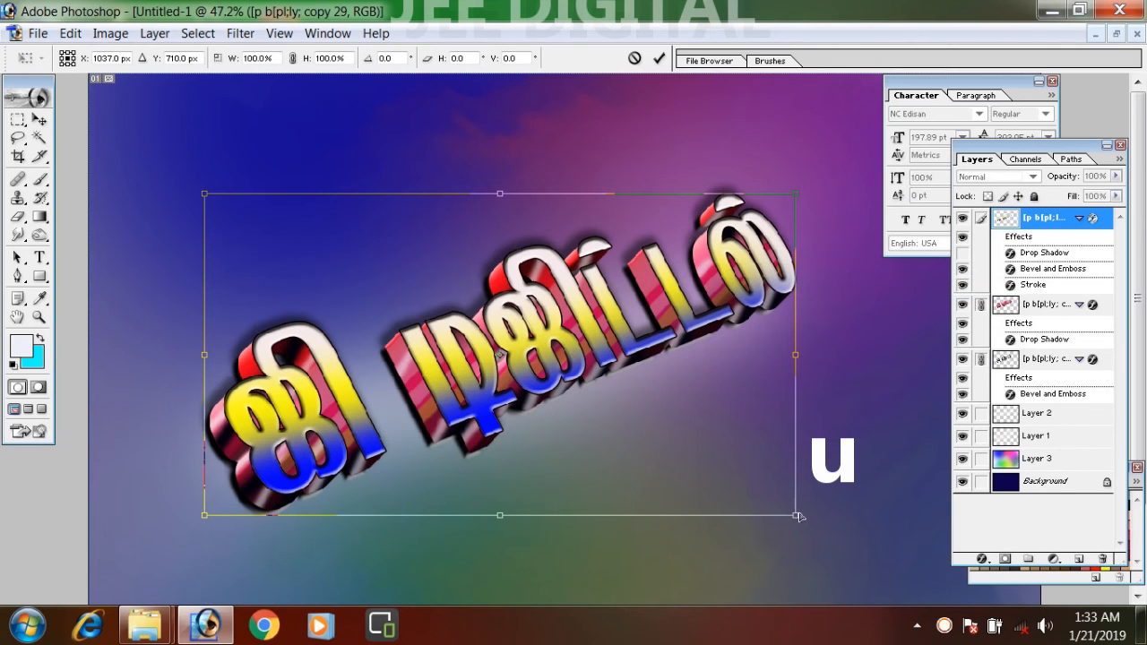
left_click_drag(796, 519, 847, 490)
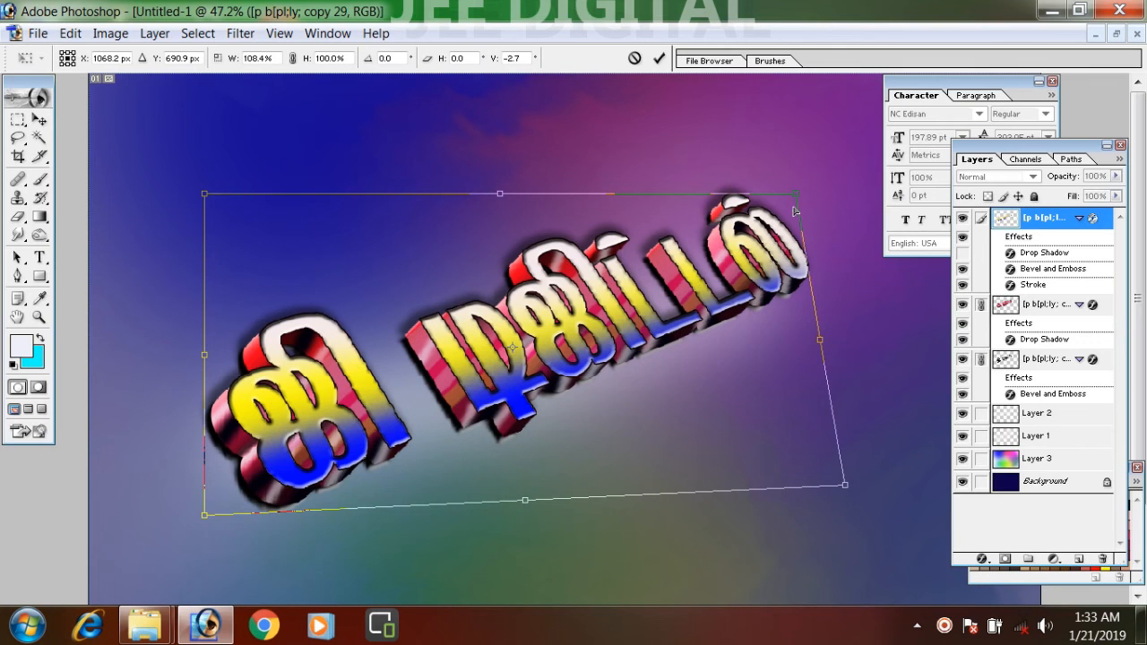
left_click_drag(795, 197, 788, 176)
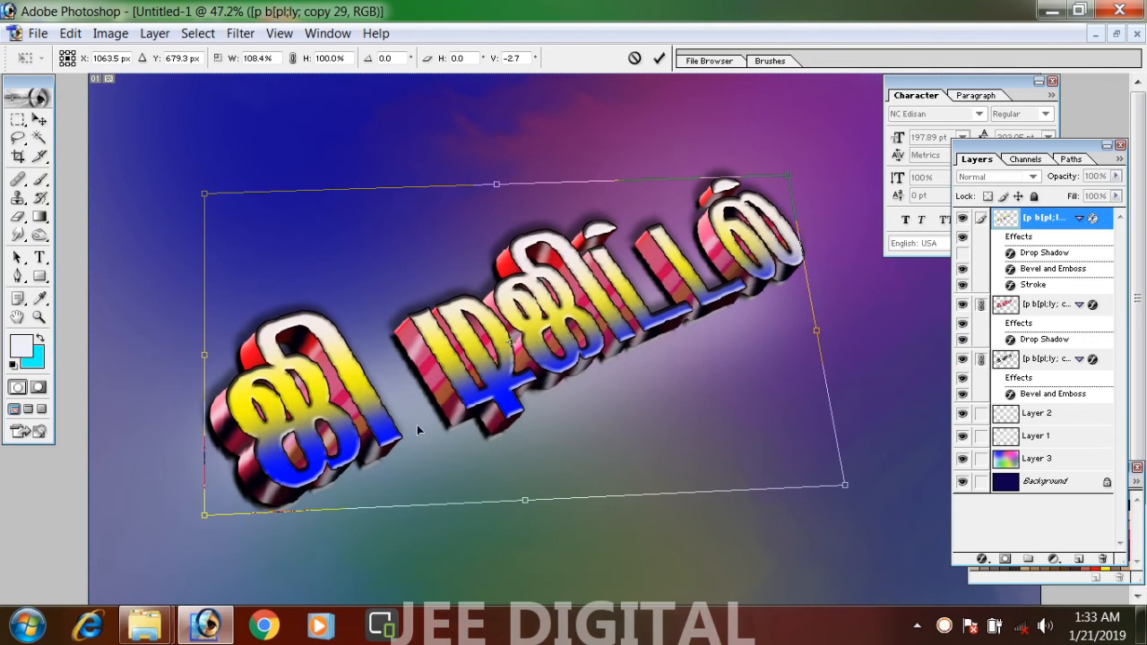
left_click_drag(205, 516, 187, 529)
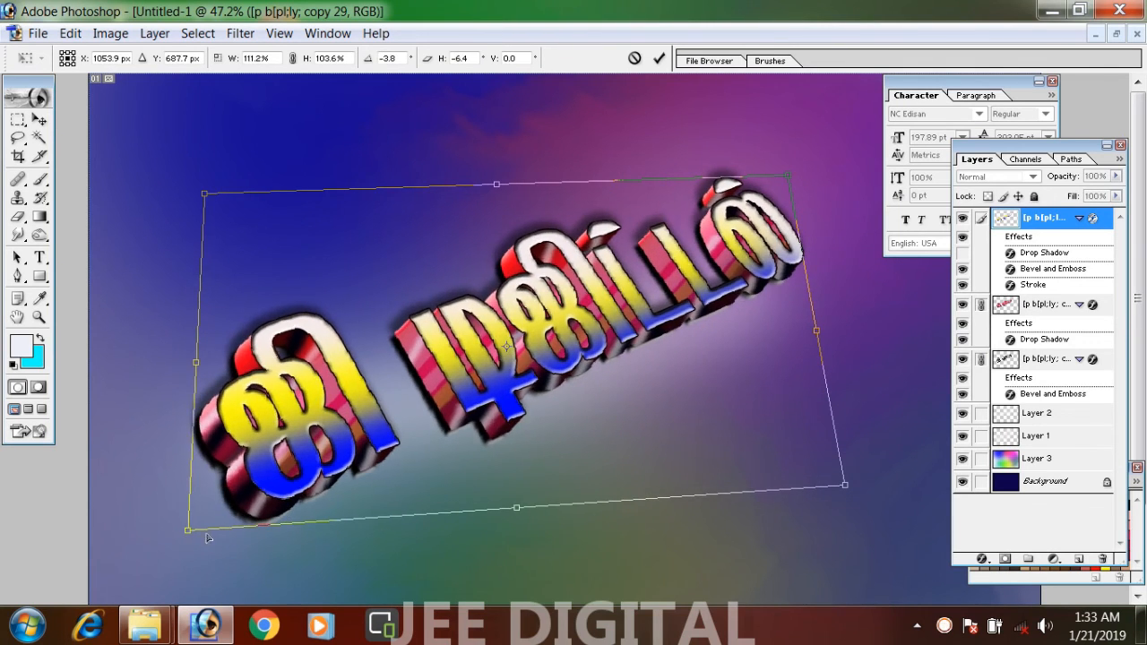
left_click_drag(788, 175, 794, 163)
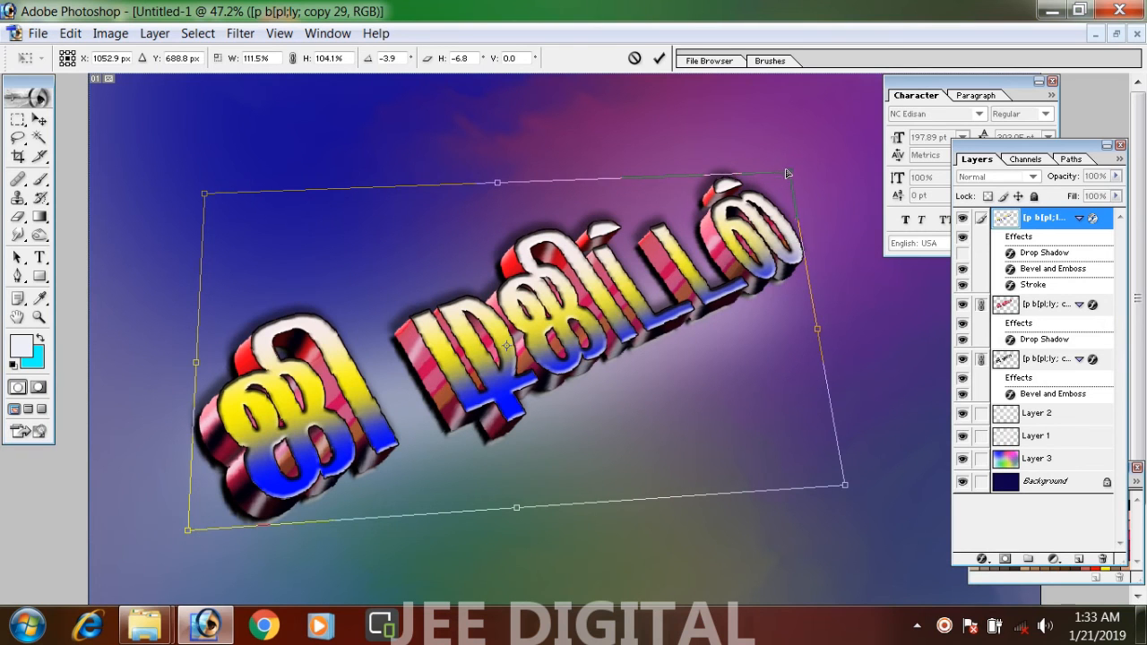
left_click_drag(844, 484, 834, 480)
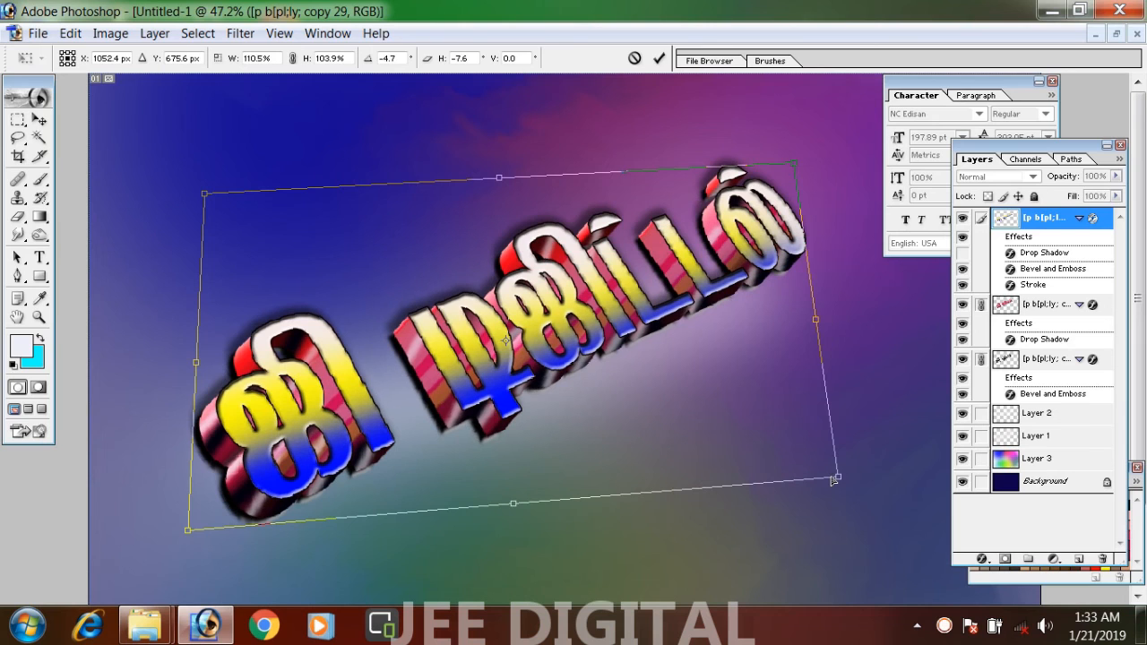
key("Return")
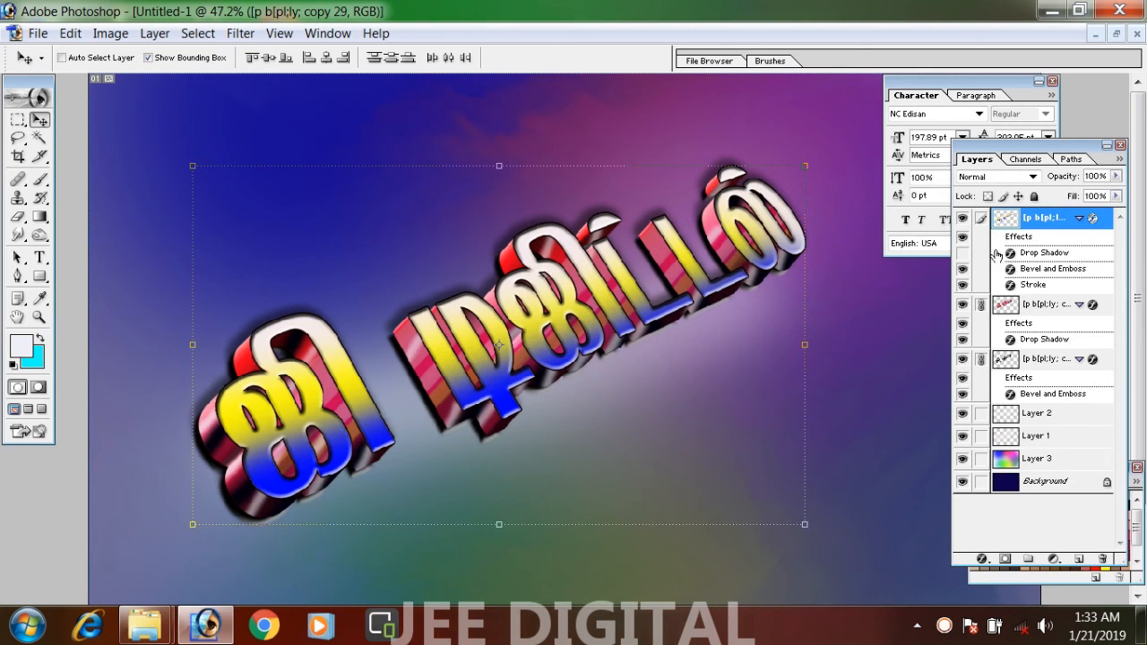
Step: Move the linked logo layers slightly right and down on the canvas
scroll(795, 331, "down", 5)
scroll(793, 328, "up", 4)
left_click_drag(682, 294, 699, 319)
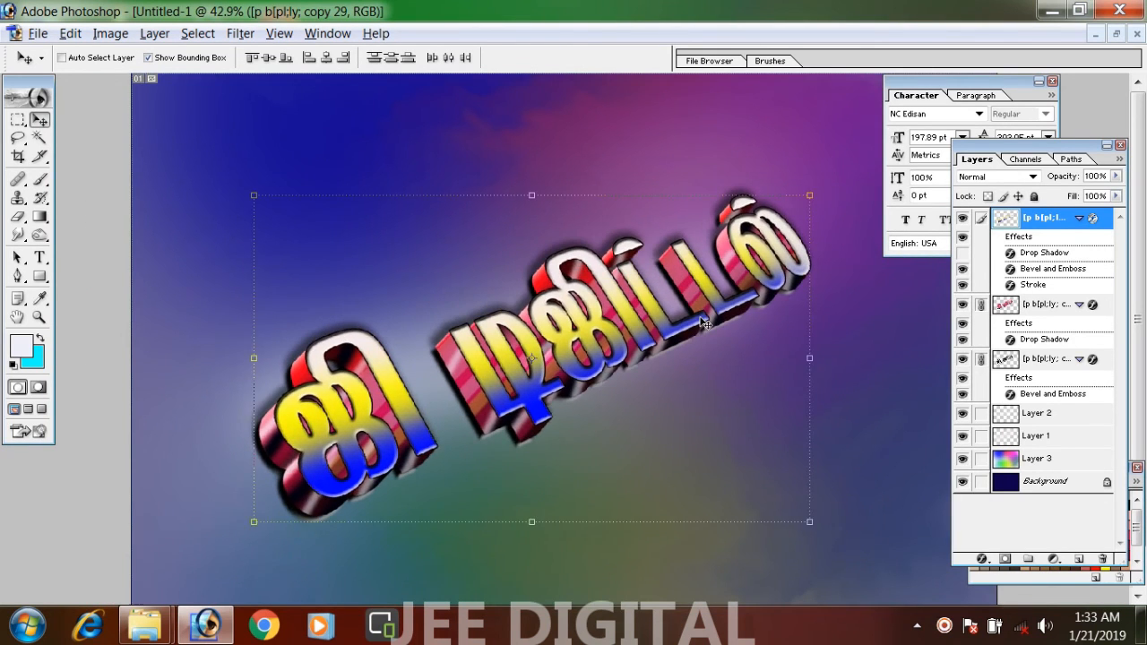
scroll(705, 323, "up", 2)
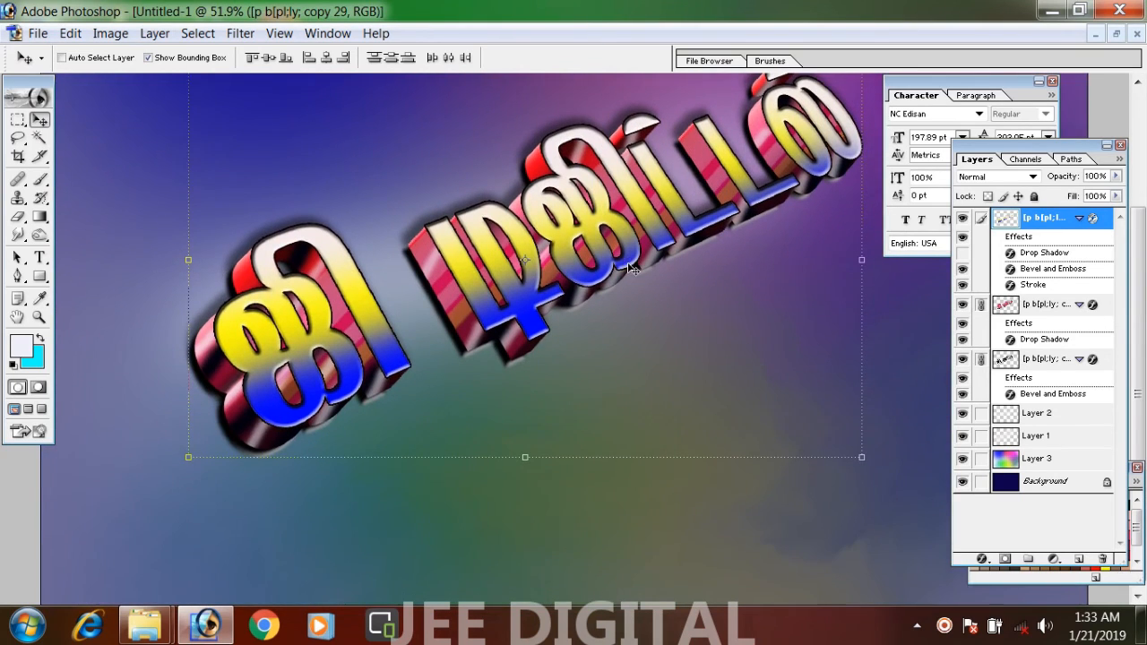
scroll(631, 268, "down", 4)
scroll(632, 269, "up", 6)
left_click_drag(757, 517, 602, 223)
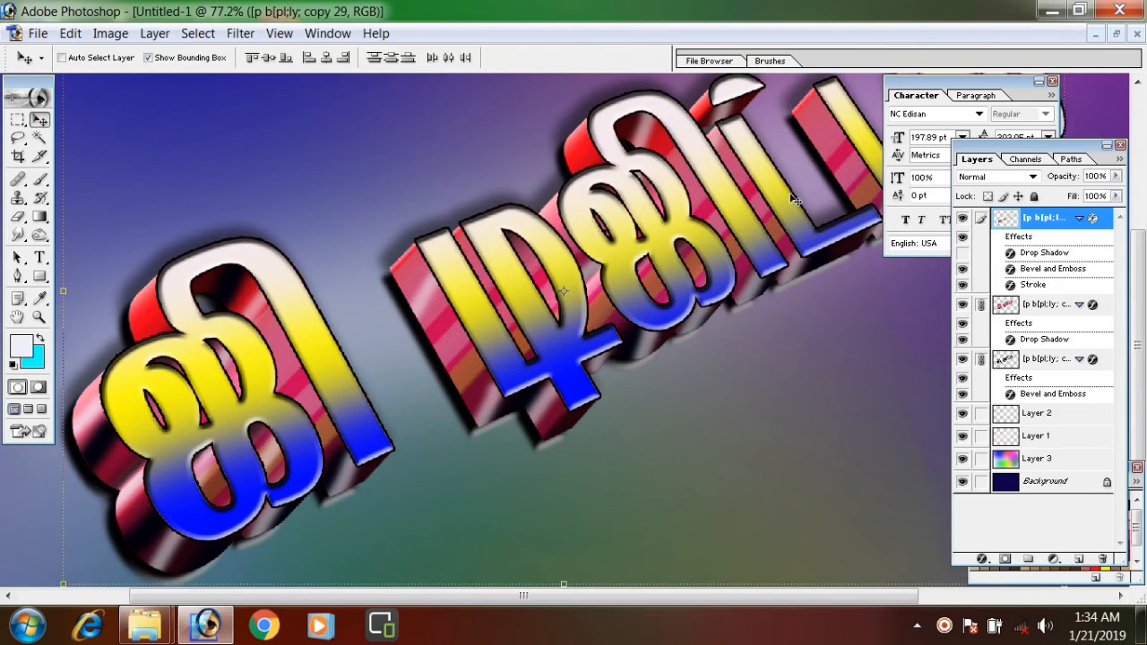
scroll(714, 315, "down", 2)
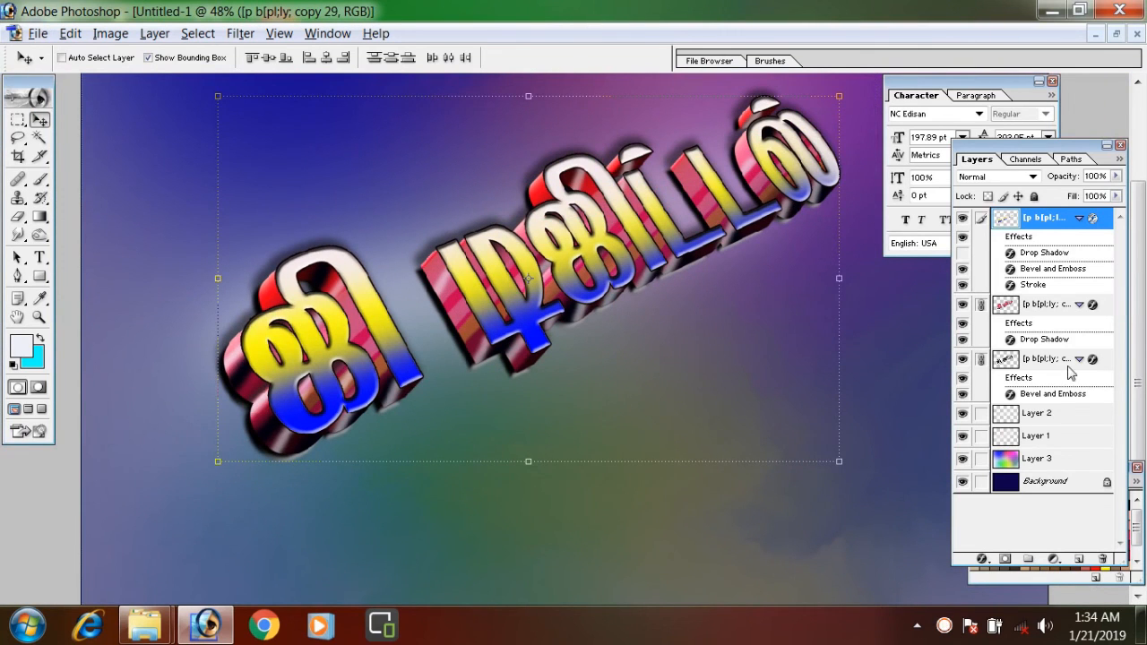
Step: Try filling the extrusion's outline with the foreground colour on the front text layer and on the extrusion layer, undoing each fill
left_click(1028, 307, "ctrl")
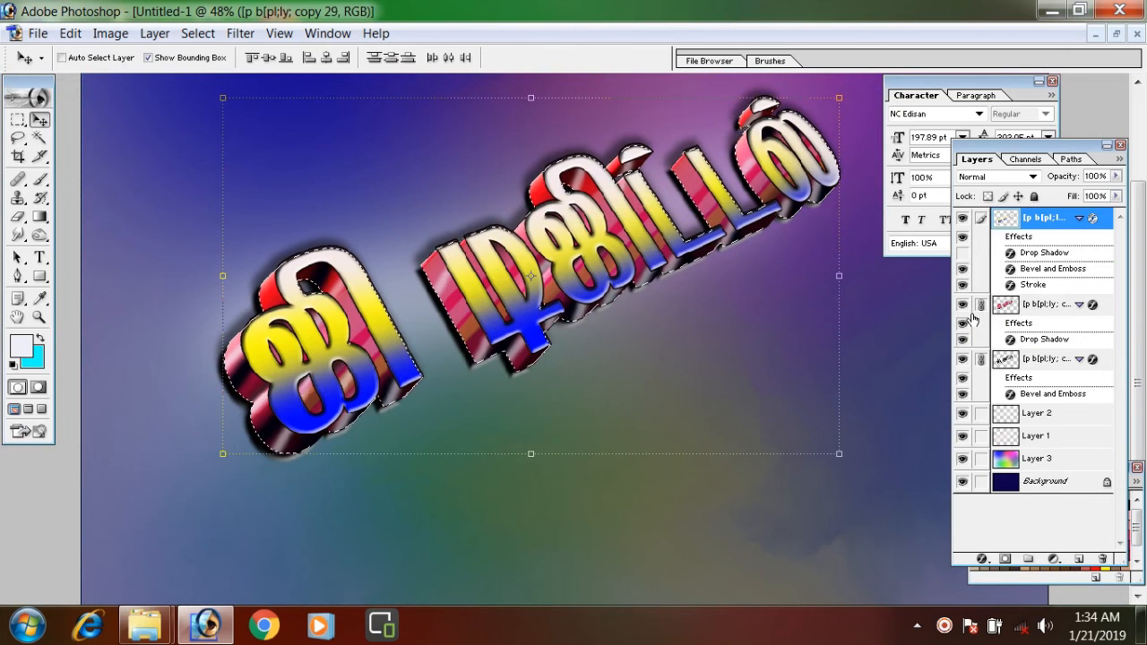
key("alt+BackSpace")
key("ctrl+z")
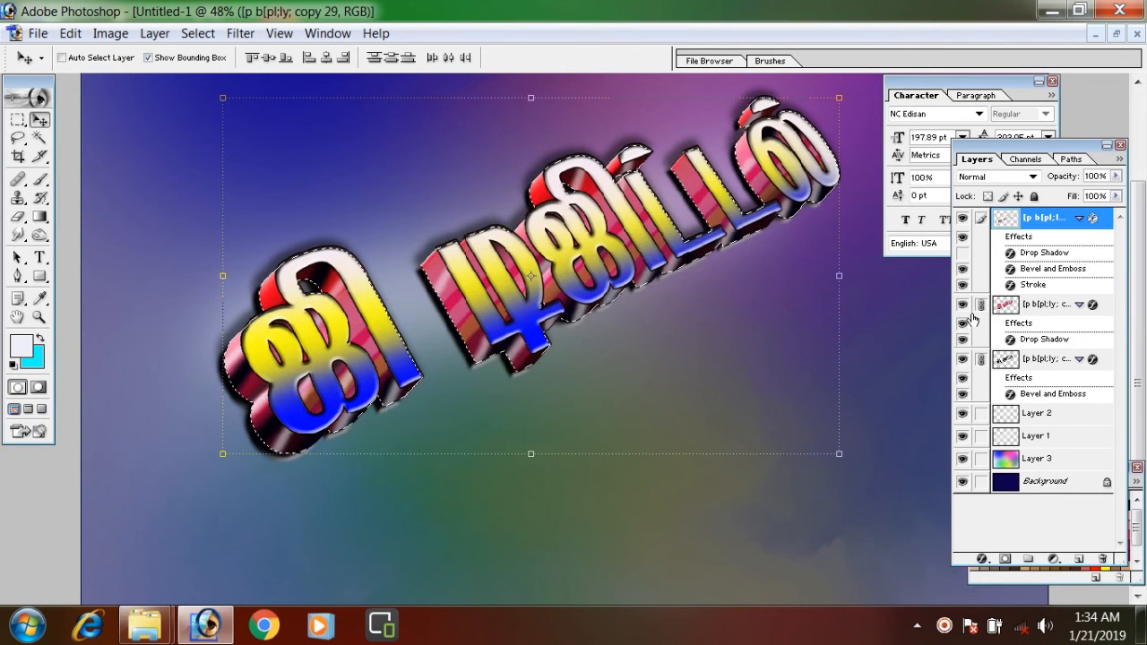
left_click(1027, 308)
key("ctrl+z")
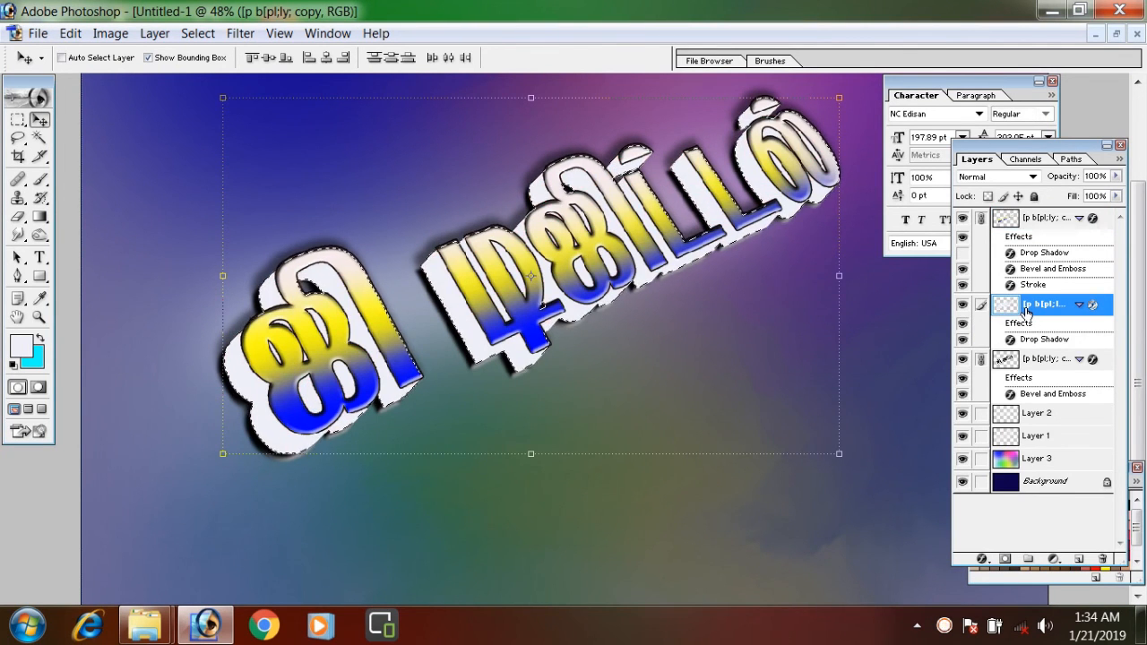
key("ctrl+z")
scroll(701, 317, "up", 5)
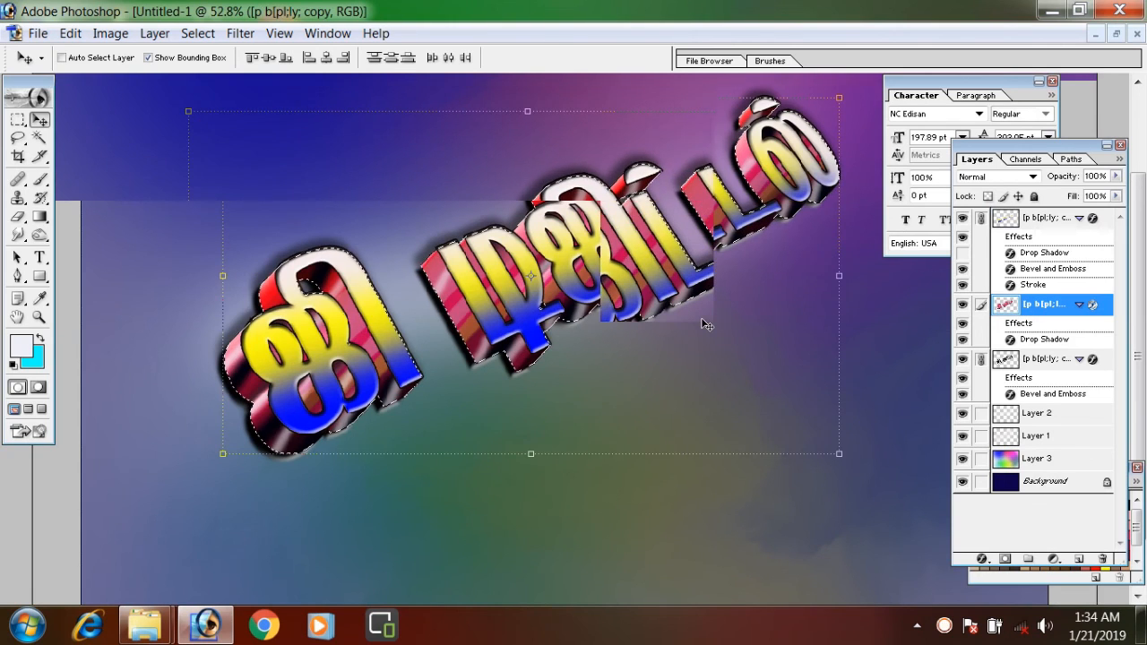
scroll(704, 322, "down", 4)
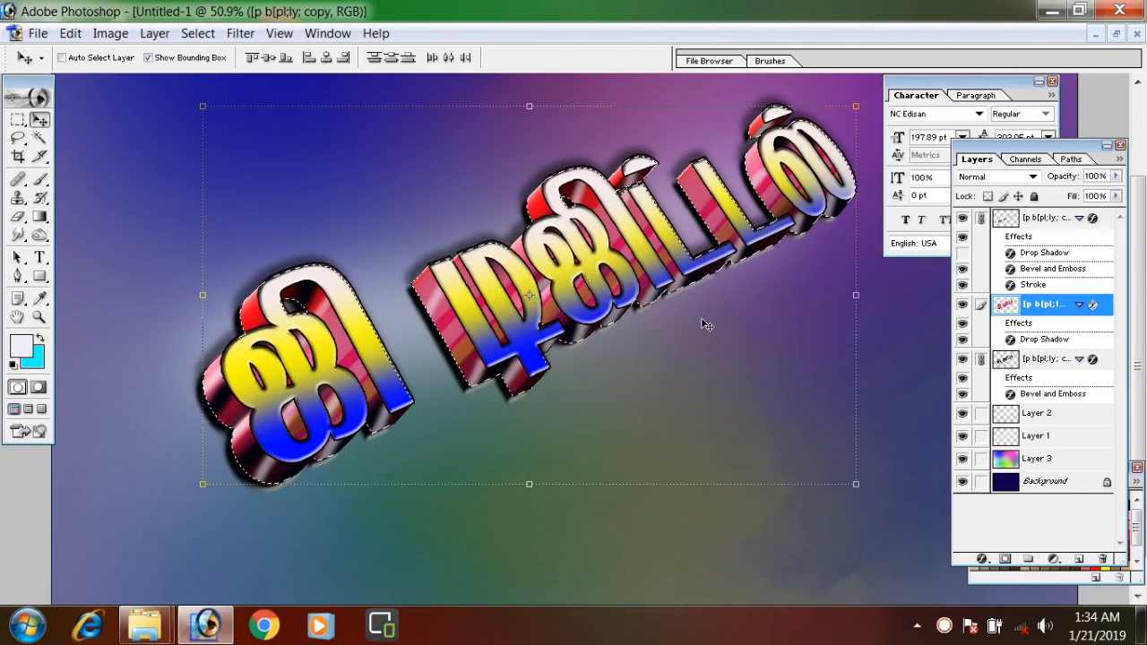
right_click(944, 626)
left_click(946, 218)
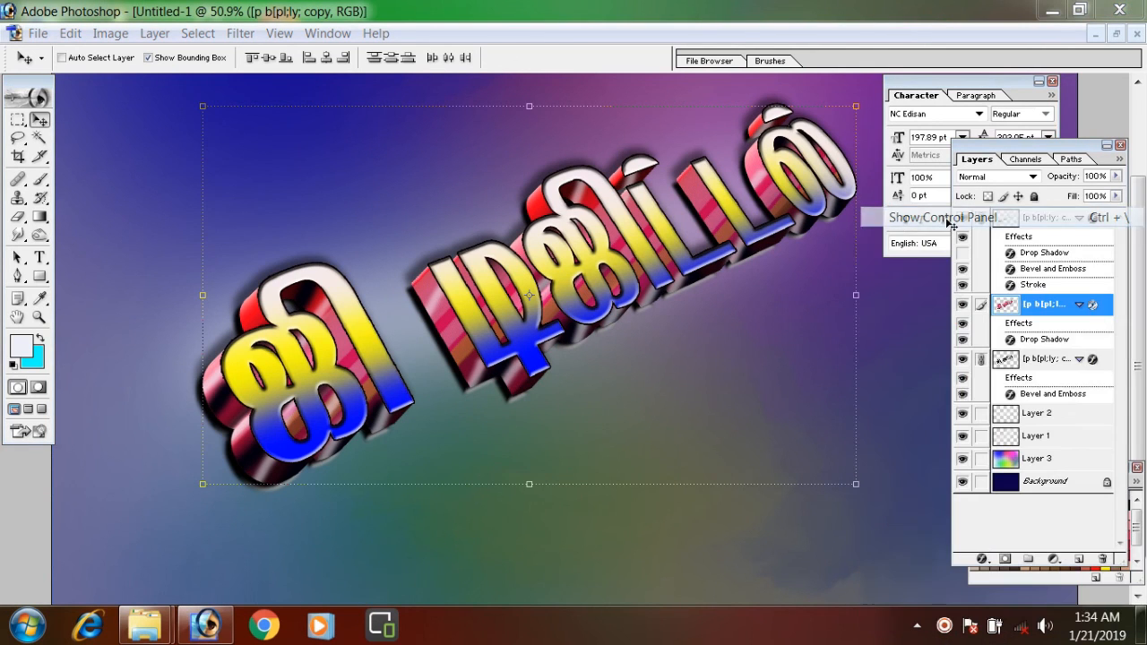